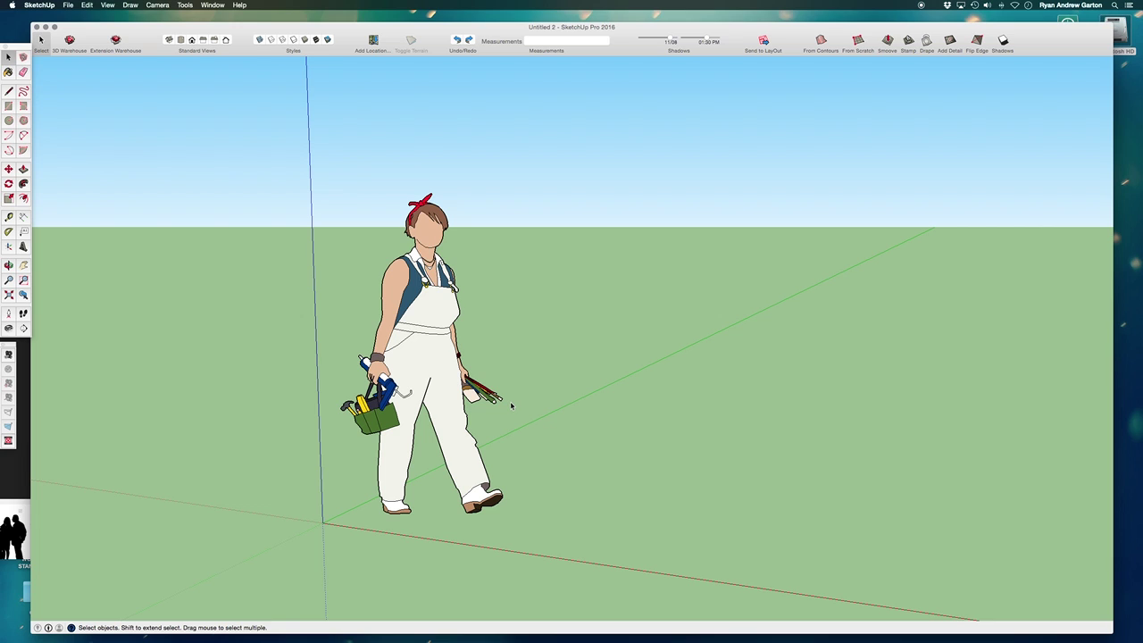
# Orbit and pan the view to frame the woman figure from a low angle.
pyautogui.moveTo(511, 406); pyautogui.dragTo(485, 434, button='middle')
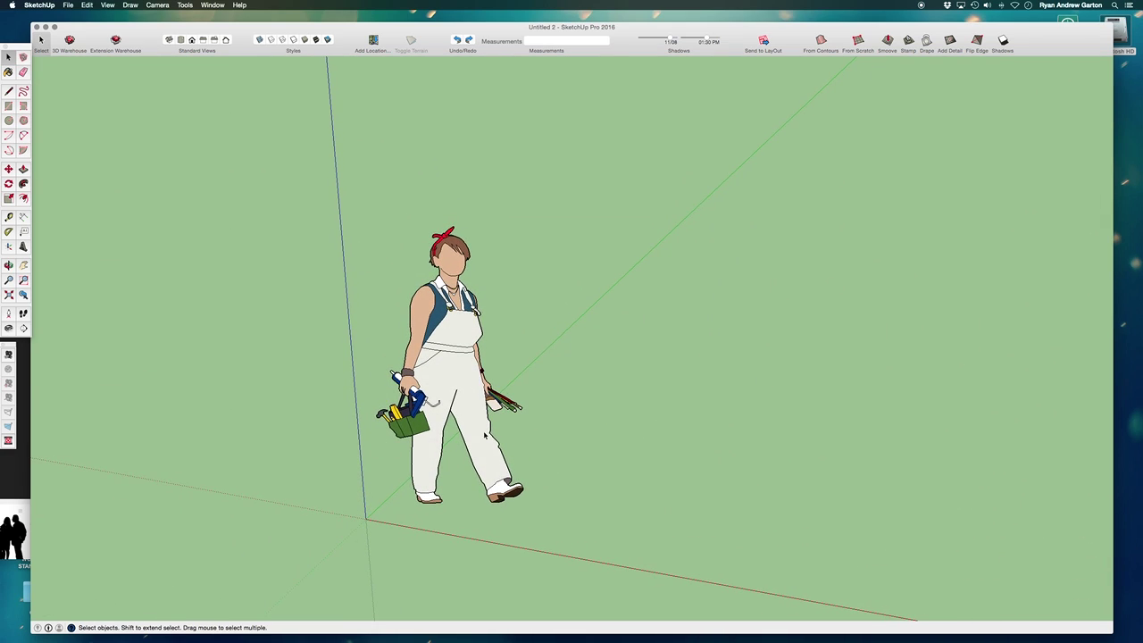
pyautogui.scroll(-3, 607, 390)
pyautogui.moveTo(607, 391); pyautogui.dragTo(454, 422, button='middle')
pyautogui.rightClick(454, 422)
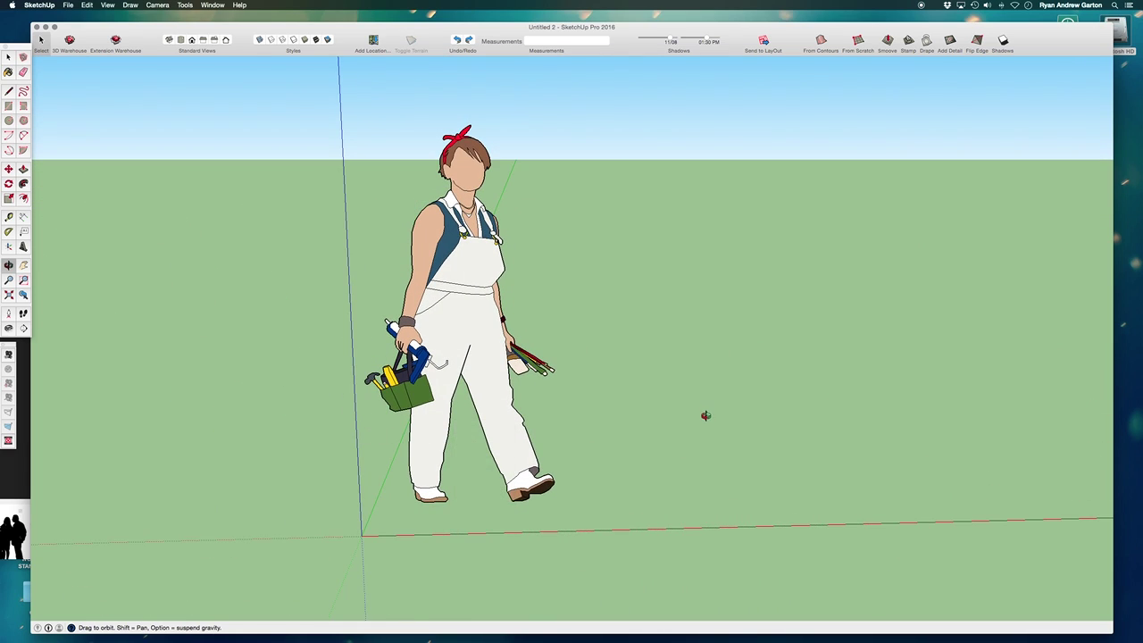
pyautogui.moveTo(705, 415); pyautogui.dragTo(302, 362)
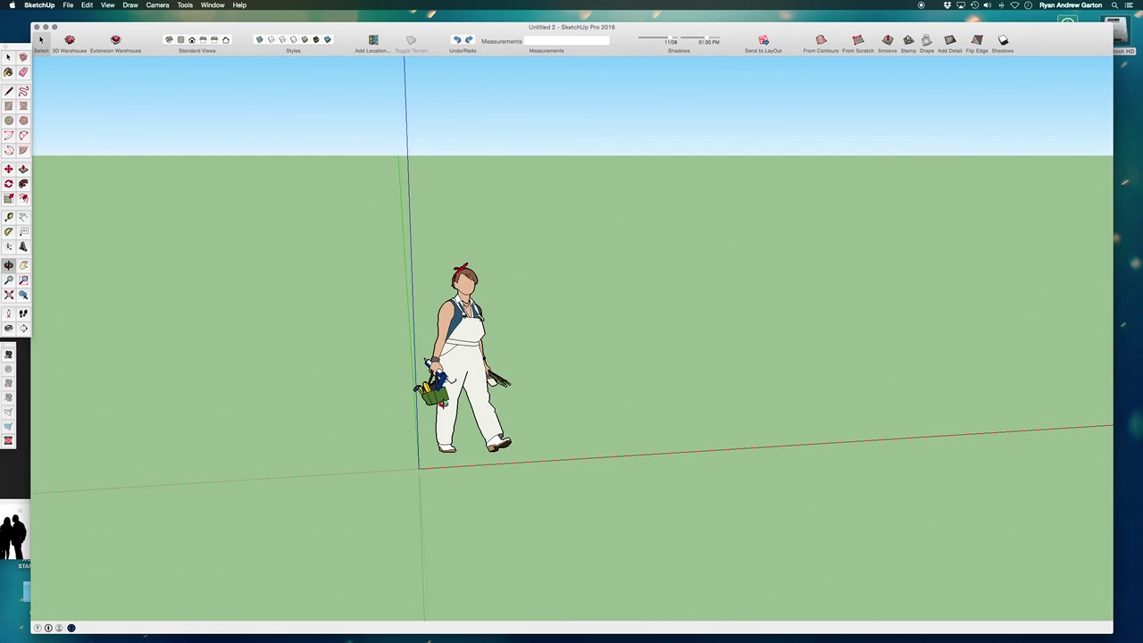
pyautogui.press('h')
pyautogui.moveTo(530, 360); pyautogui.dragTo(405, 354)
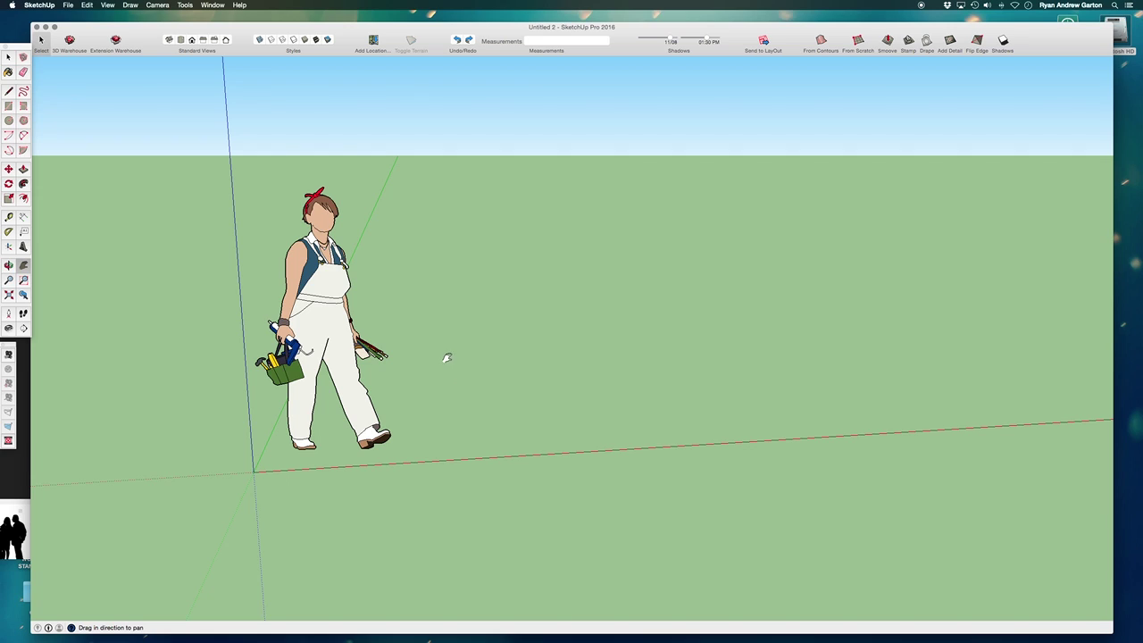
pyautogui.moveTo(447, 358); pyautogui.dragTo(440, 352)
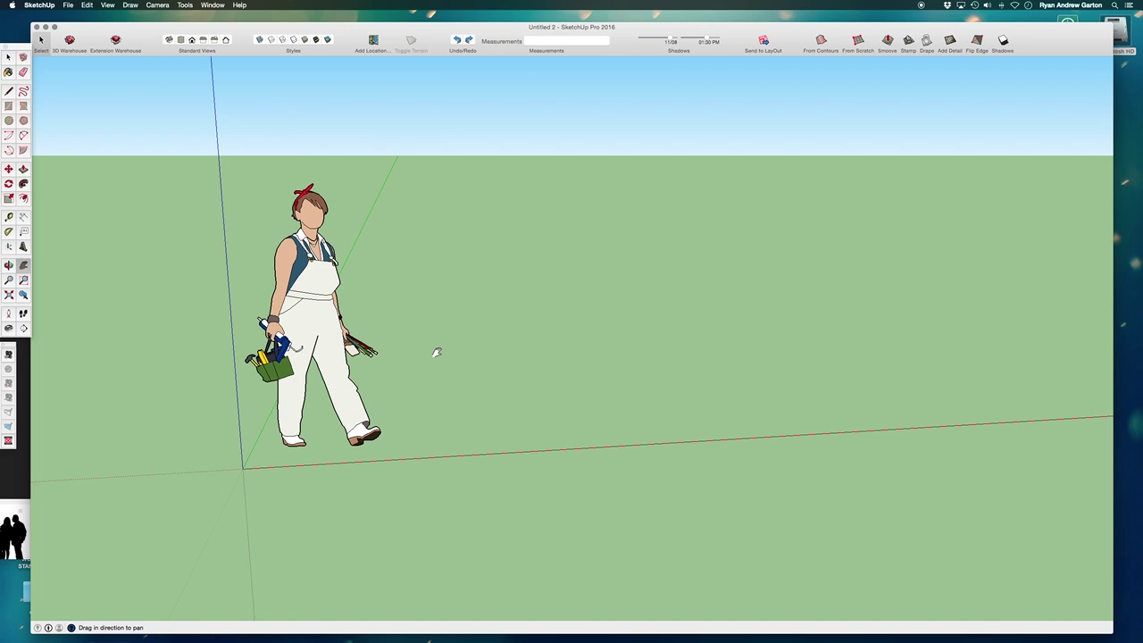
pyautogui.moveTo(472, 414); pyautogui.dragTo(456, 438, button='middle')
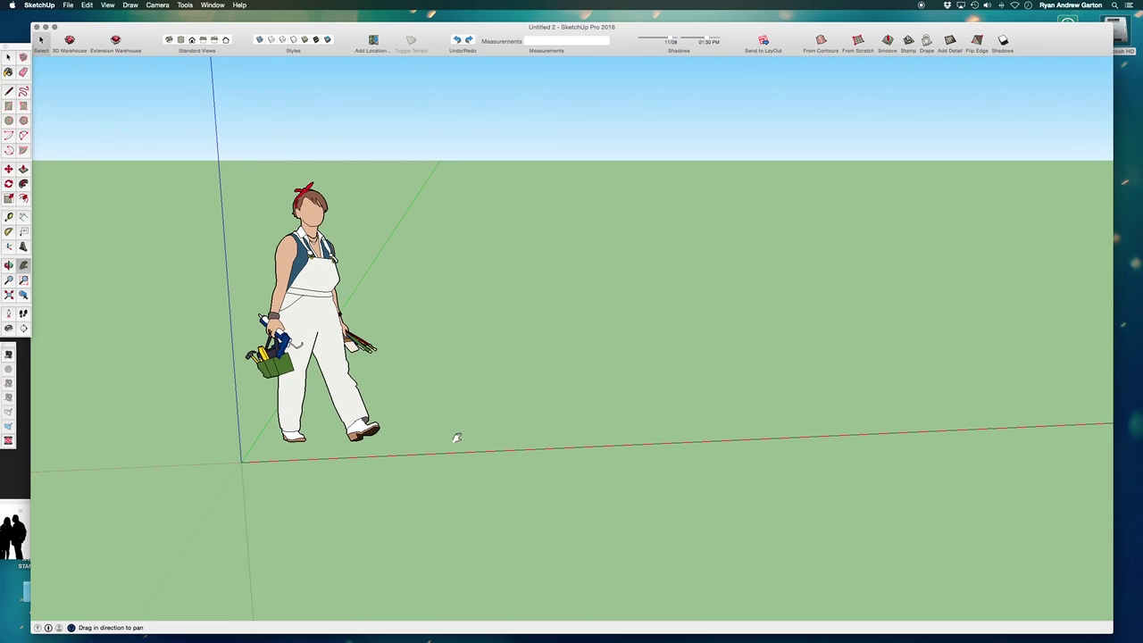
# Draw an upright rectangle about 3' 8 1/8" by 5' 11 3/8" beside the figure.
pyautogui.click(9, 106)
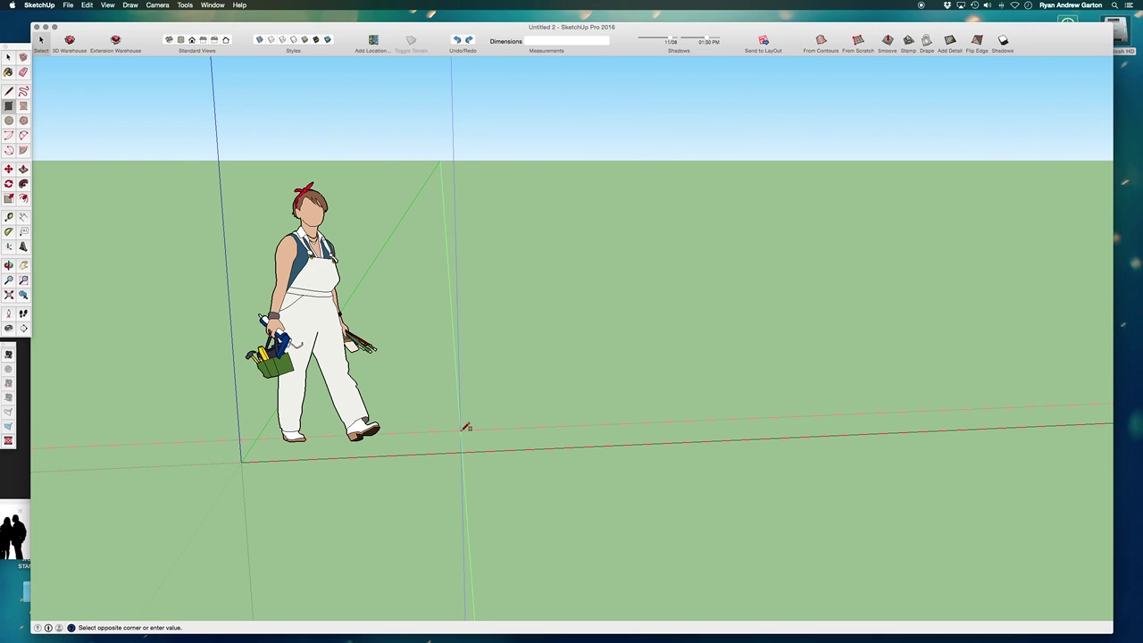
pyautogui.moveTo(466, 427); pyautogui.dragTo(530, 319, button='middle')
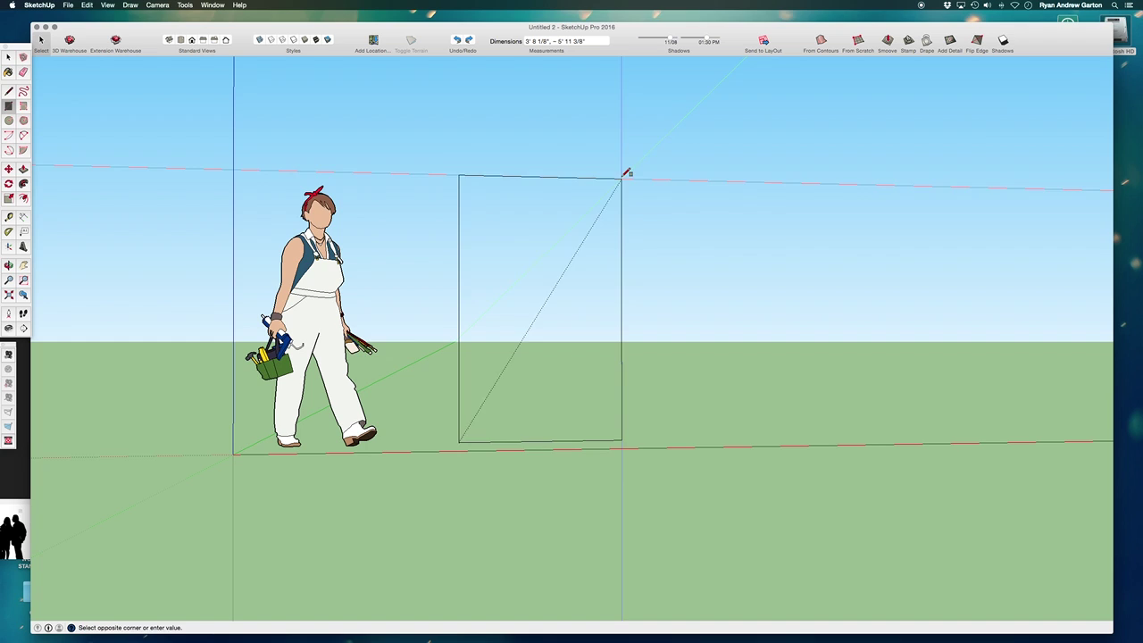
pyautogui.click(626, 172)
pyautogui.moveTo(602, 363); pyautogui.dragTo(549, 617, button='middle')
pyautogui.moveTo(545, 324); pyautogui.dragTo(699, 347, button='middle')
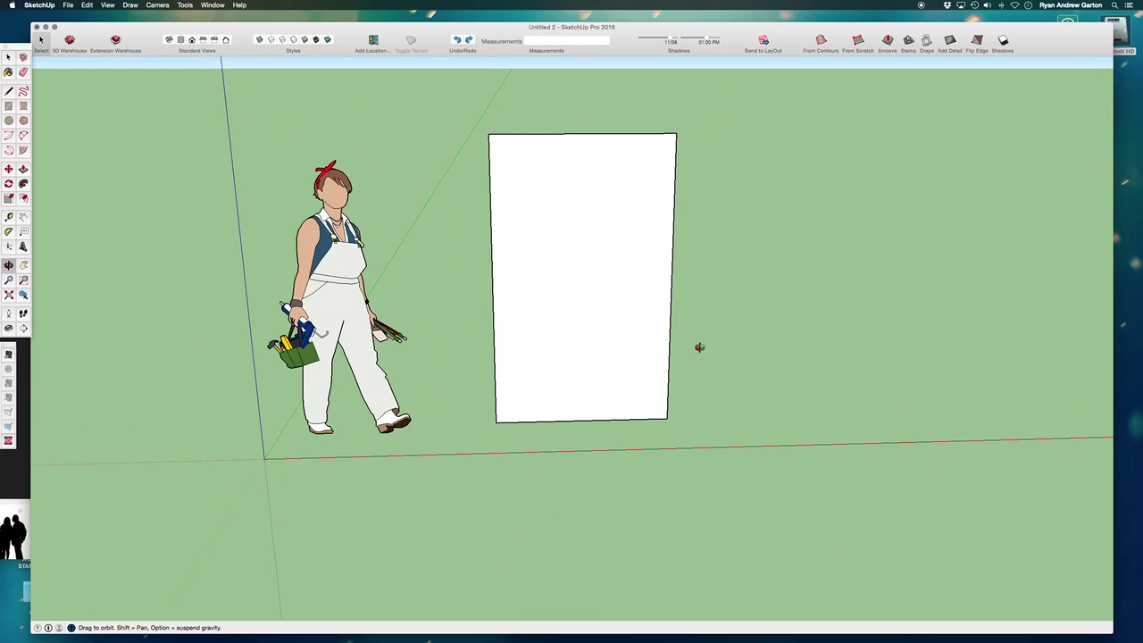
# Select the white rectangle and enter its group for editing.
pyautogui.press('space')
pyautogui.click(589, 339)
pyautogui.keyDown('shift'); pyautogui.moveTo(572, 383); pyautogui.dragTo(471, 403, button='middle'); pyautogui.keyUp('shift')
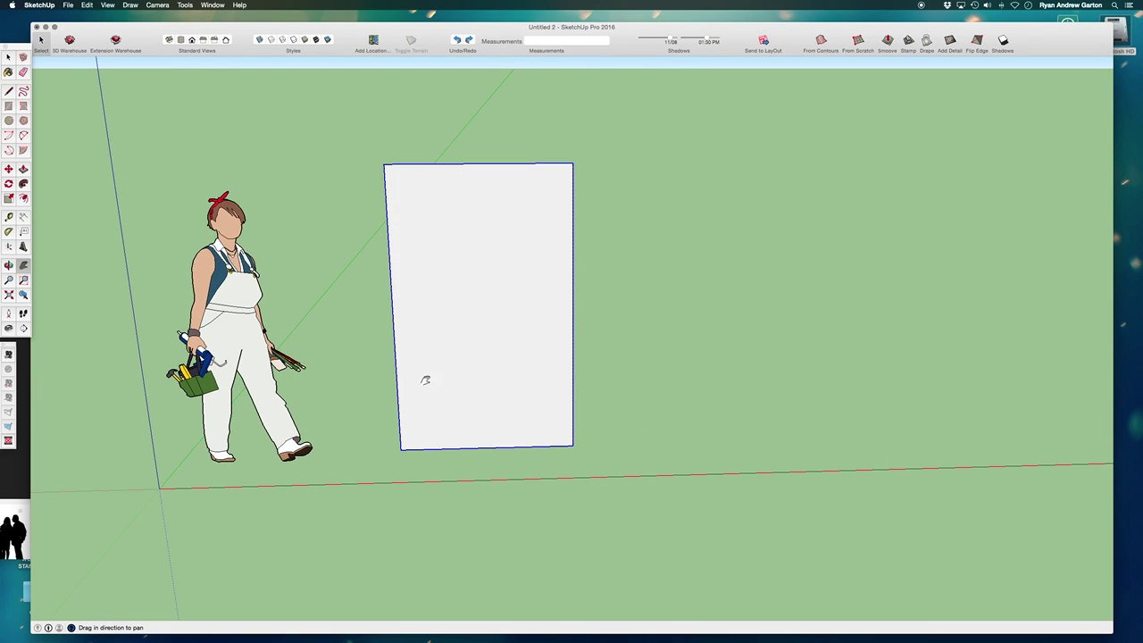
pyautogui.scroll(3, 425, 380)
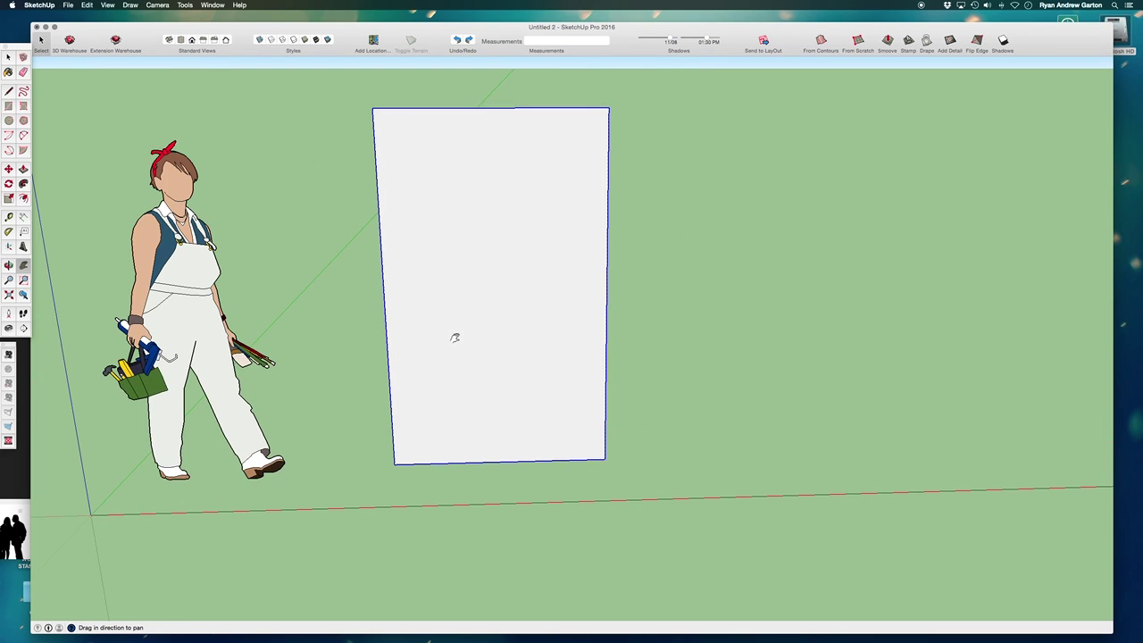
pyautogui.keyDown('shift'); pyautogui.moveTo(440, 384); pyautogui.dragTo(404, 410, button='middle'); pyautogui.keyUp('shift')
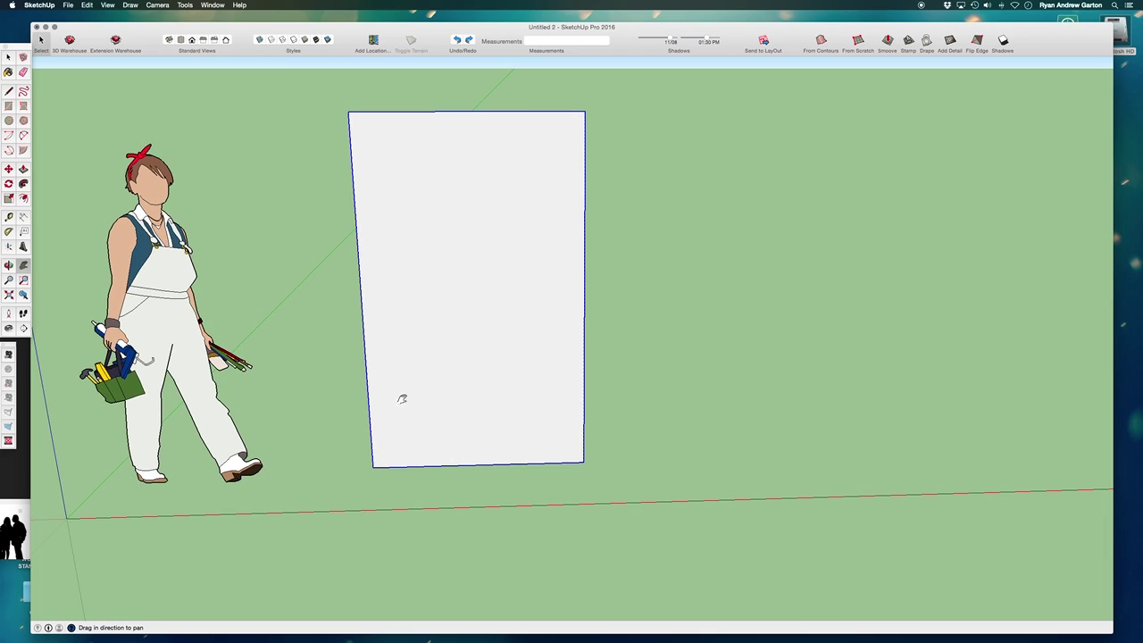
pyautogui.scroll(-2, 516, 304)
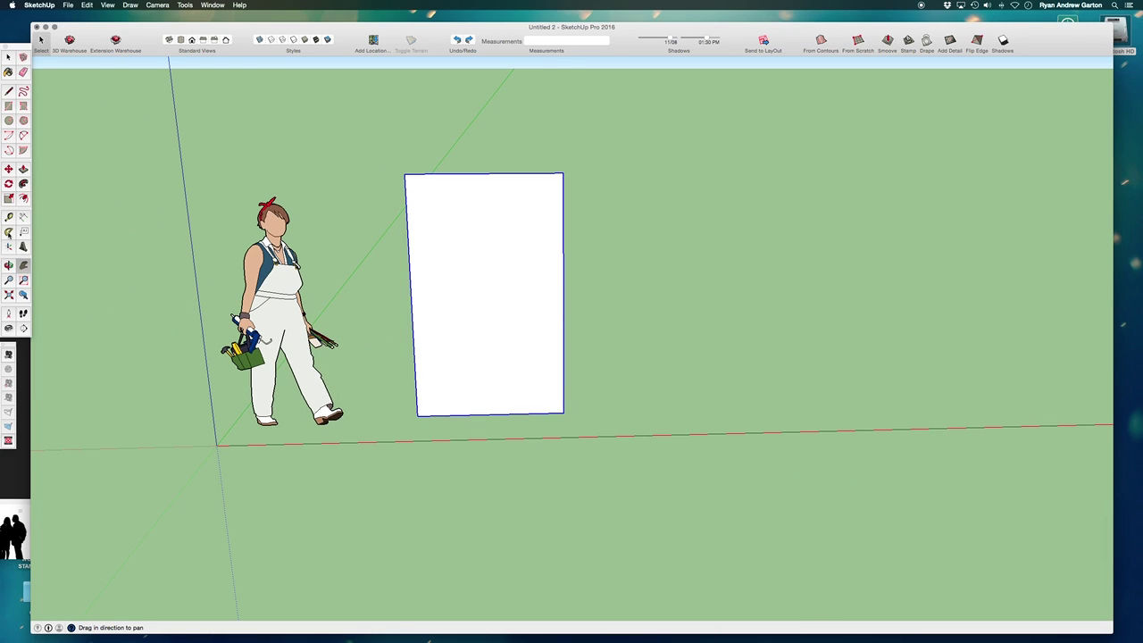
pyautogui.click(11, 56)
pyautogui.doubleClick(428, 211)
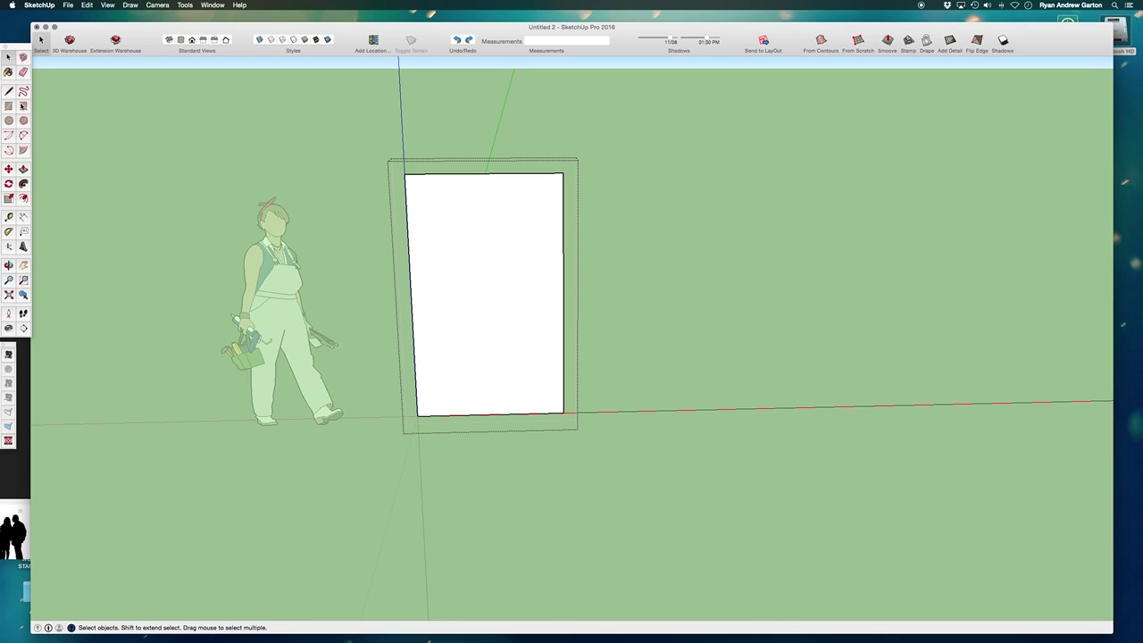
# Draw a wavy freehand shrub outline across the face, starting and ending on its bottom edge.
pyautogui.click(23, 91)
pyautogui.scroll(2, 440, 340)
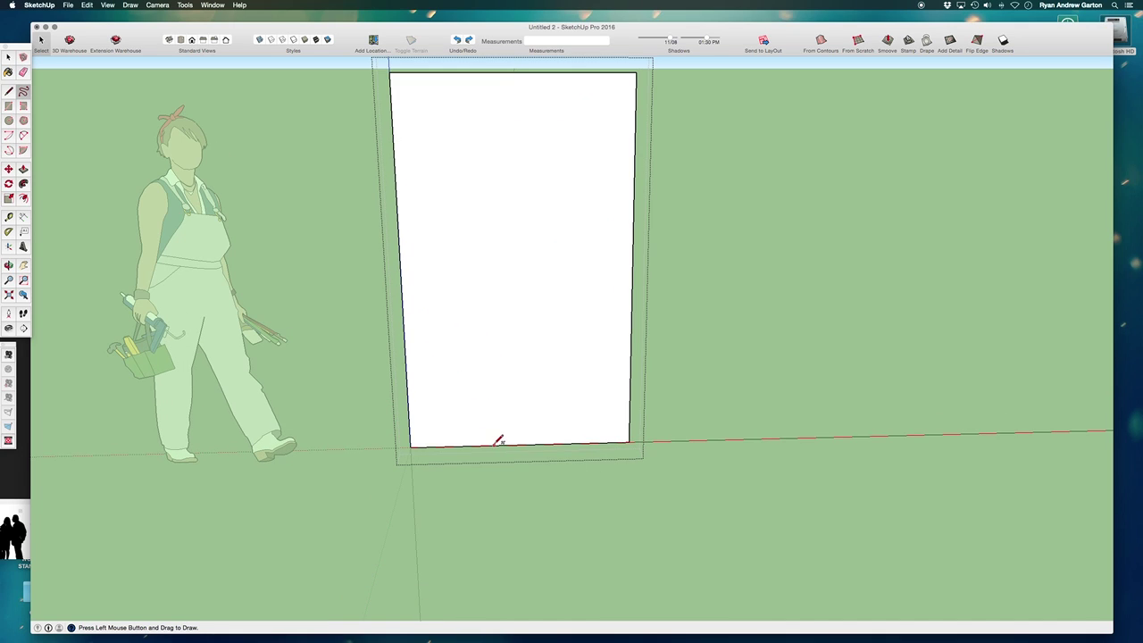
pyautogui.moveTo(498, 441)
pyautogui.mouseDown()
pyautogui.moveTo(485, 381)
pyautogui.moveTo(461, 365)
pyautogui.moveTo(472, 338)
pyautogui.moveTo(445, 306)
pyautogui.moveTo(418, 304)
pyautogui.moveTo(459, 286)
pyautogui.moveTo(415, 268)
pyautogui.moveTo(454, 256)
pyautogui.moveTo(414, 240)
pyautogui.moveTo(452, 230)
pyautogui.moveTo(413, 204)
pyautogui.moveTo(484, 203)
pyautogui.moveTo(425, 174)
pyautogui.moveTo(458, 159)
pyautogui.moveTo(457, 124)
pyautogui.moveTo(474, 94)
pyautogui.moveTo(546, 119)
pyautogui.moveTo(584, 224)
pyautogui.moveTo(577, 233)
pyautogui.moveTo(596, 253)
pyautogui.moveTo(576, 279)
pyautogui.moveTo(590, 302)
pyautogui.moveTo(573, 326)
pyautogui.moveTo(588, 347)
pyautogui.moveTo(564, 368)
pyautogui.moveTo(575, 388)
pyautogui.moveTo(556, 442)
pyautogui.mouseUp()
pyautogui.scroll(-4, 503, 377)
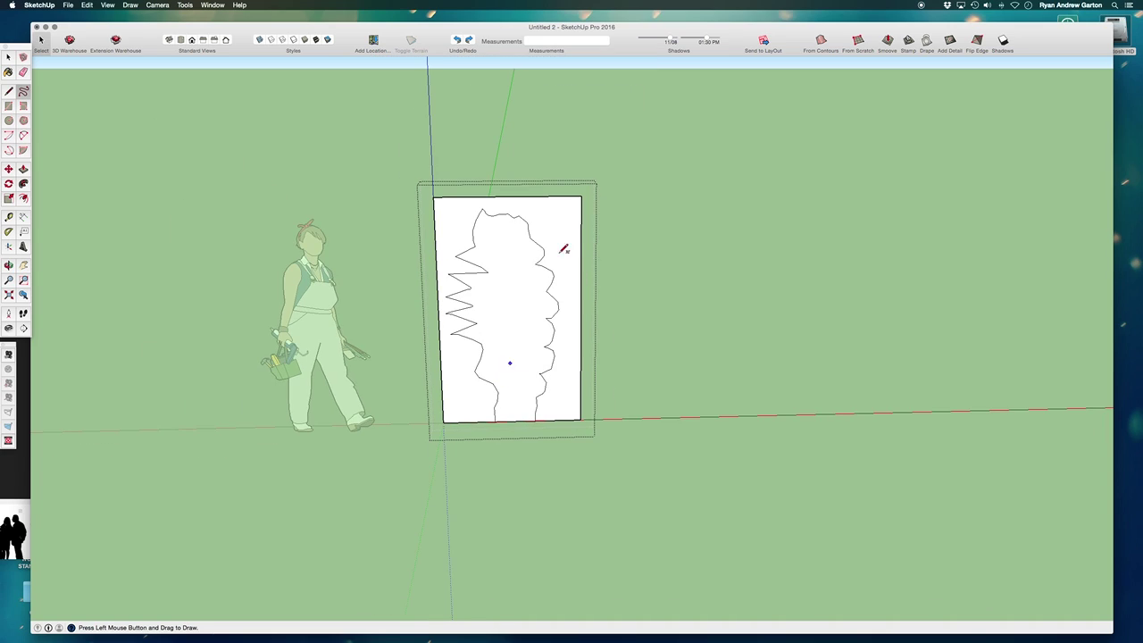
# Delete the face surrounding the shrub outline and select the leftover rectangle edges.
pyautogui.press('space')
pyautogui.click(564, 190)
pyautogui.press('Delete')
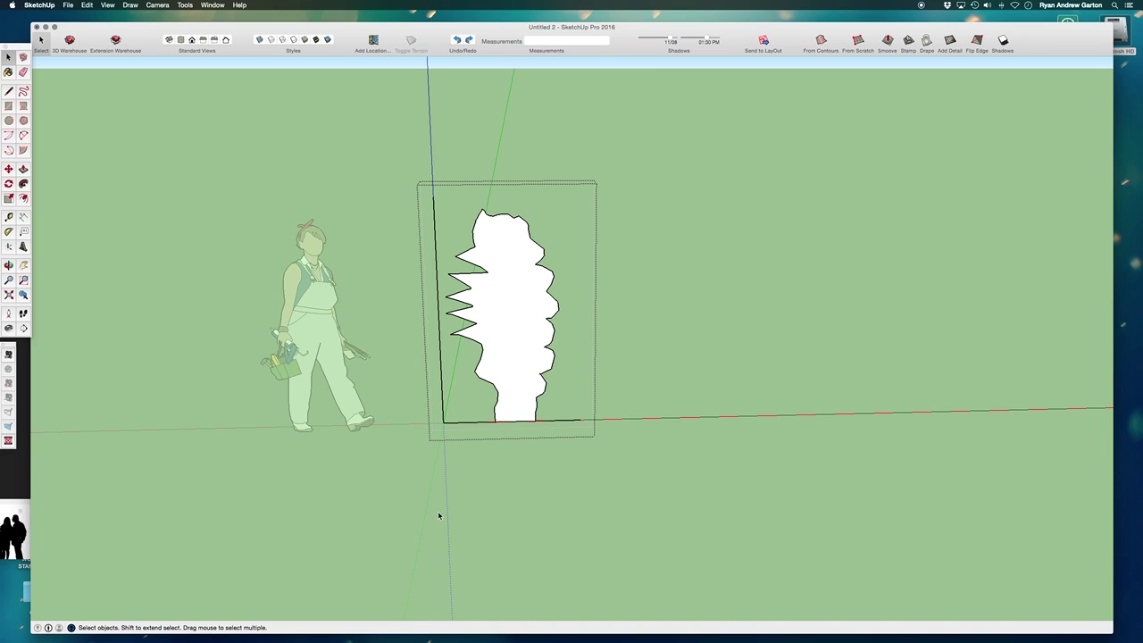
pyautogui.click(421, 426)
pyautogui.moveTo(651, 454); pyautogui.dragTo(589, 402)
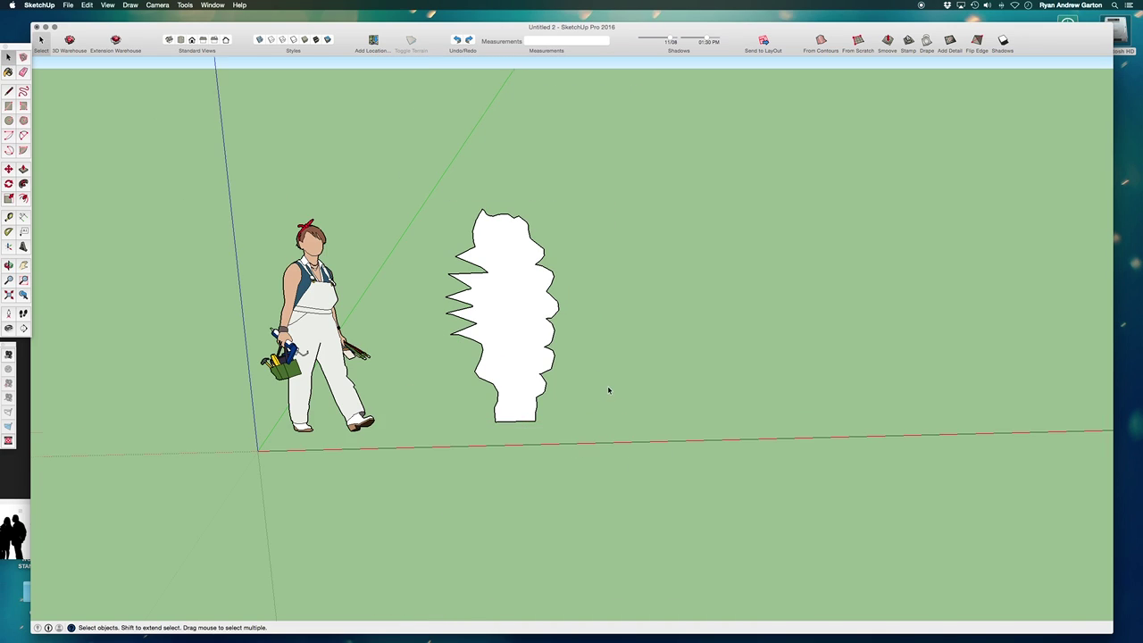
# Orbit around the woman figure until the shrub shape faces the camera.
pyautogui.press('o')
pyautogui.moveTo(750, 401); pyautogui.dragTo(742, 347)
pyautogui.press('space')
pyautogui.press('o')
pyautogui.press('space')
pyautogui.click(393, 303)
pyautogui.press('o')
pyautogui.moveTo(319, 339); pyautogui.dragTo(607, 385)
# Select the white shrub-shaped cutout, tilting the view up toward the sky.
pyautogui.press('space')
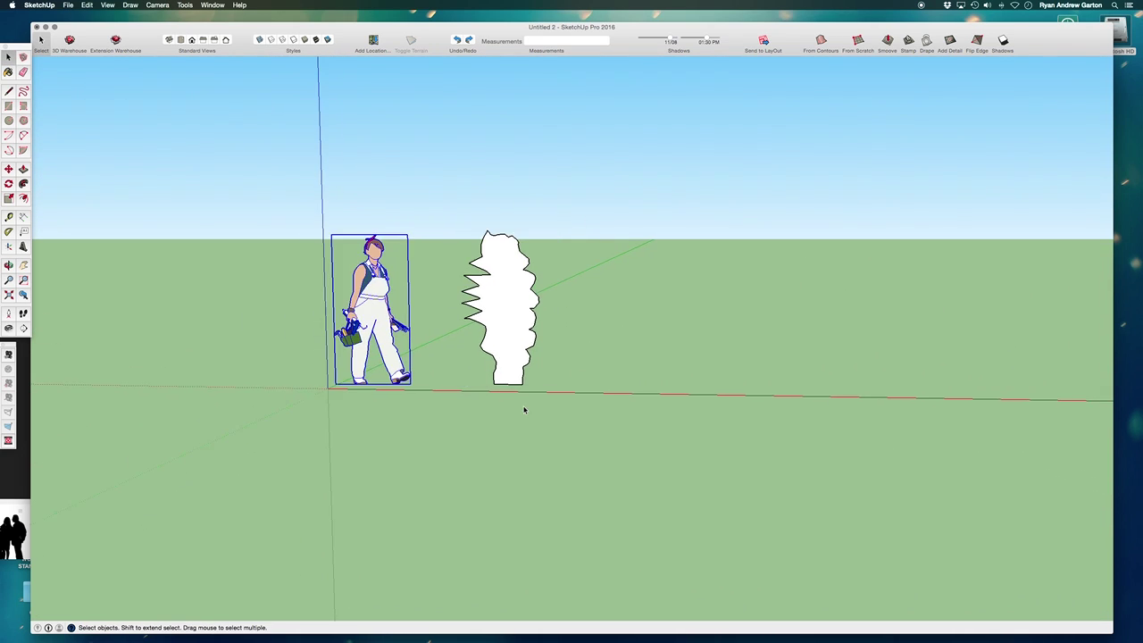
pyautogui.moveTo(523, 408); pyautogui.dragTo(542, 403, button='middle')
pyautogui.scroll(3, 502, 306)
pyautogui.click(503, 307)
pyautogui.moveTo(551, 470); pyautogui.dragTo(617, 336, button='middle')
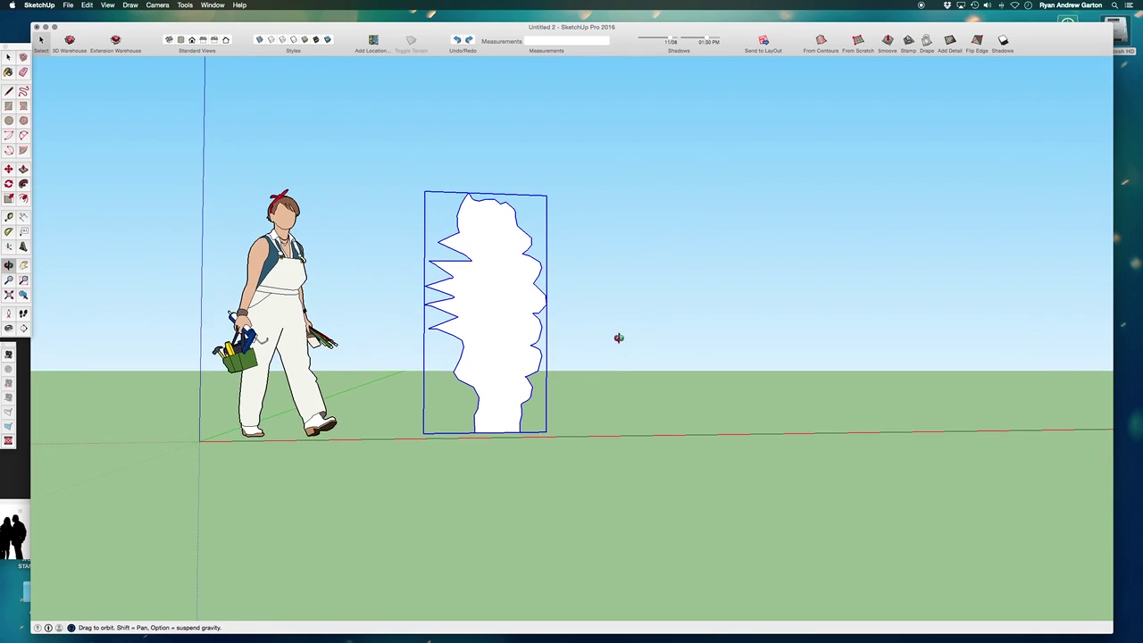
pyautogui.scroll(5, 506, 388)
pyautogui.moveTo(477, 399); pyautogui.dragTo(476, 394, button='middle')
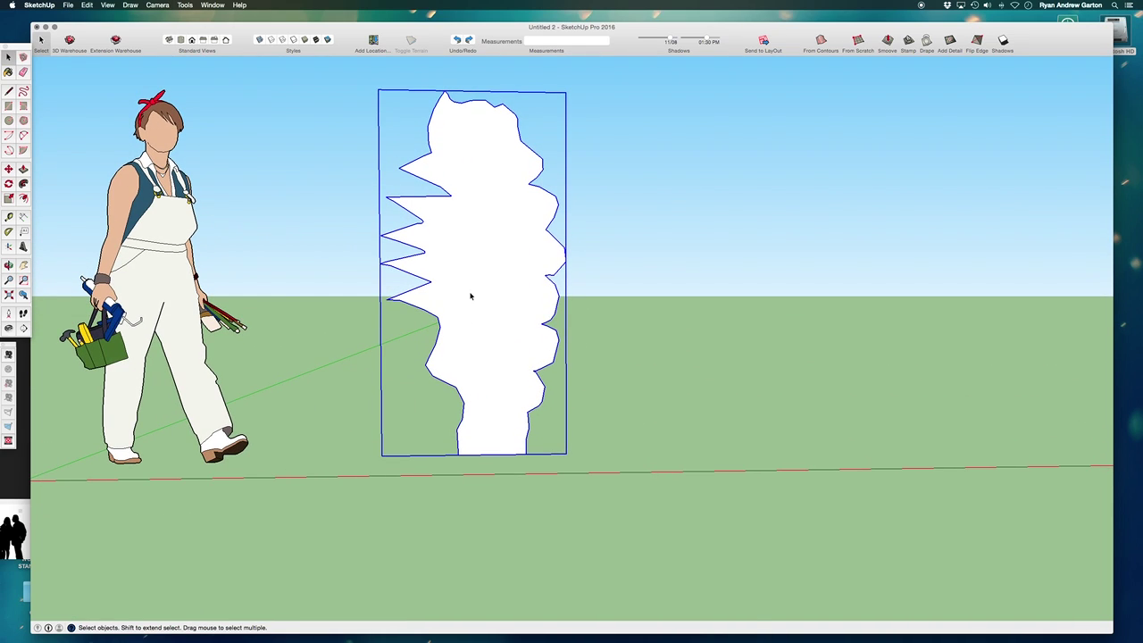
# Explode the shrub group from its context menu into a loose outline and face.
pyautogui.rightClick(470, 296)
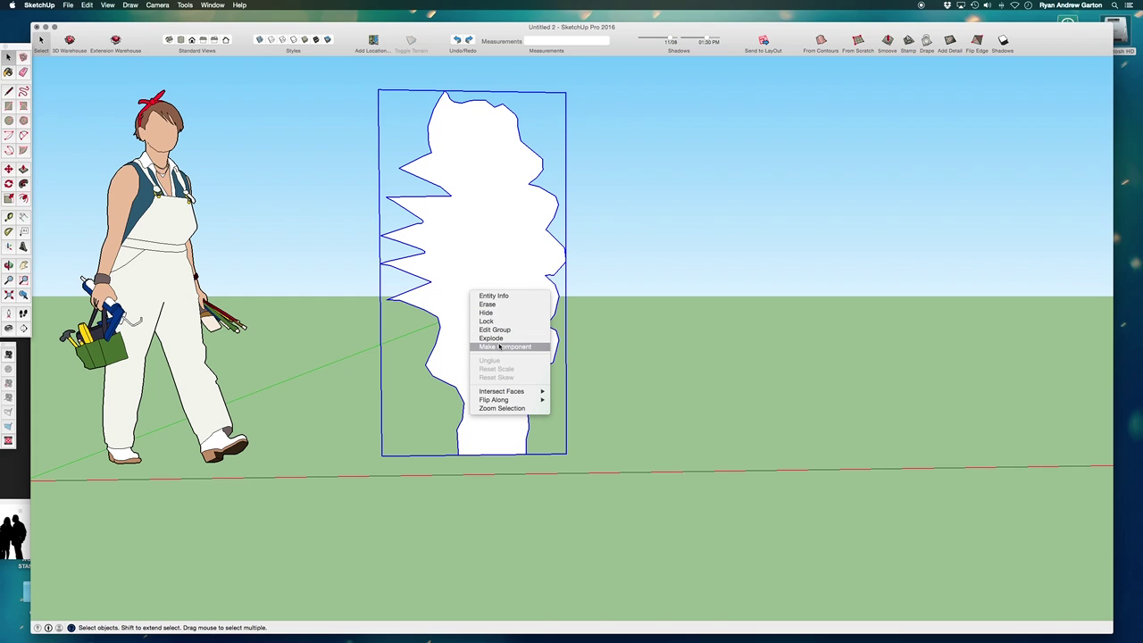
pyautogui.click(670, 314)
pyautogui.scroll(-2, 669, 315)
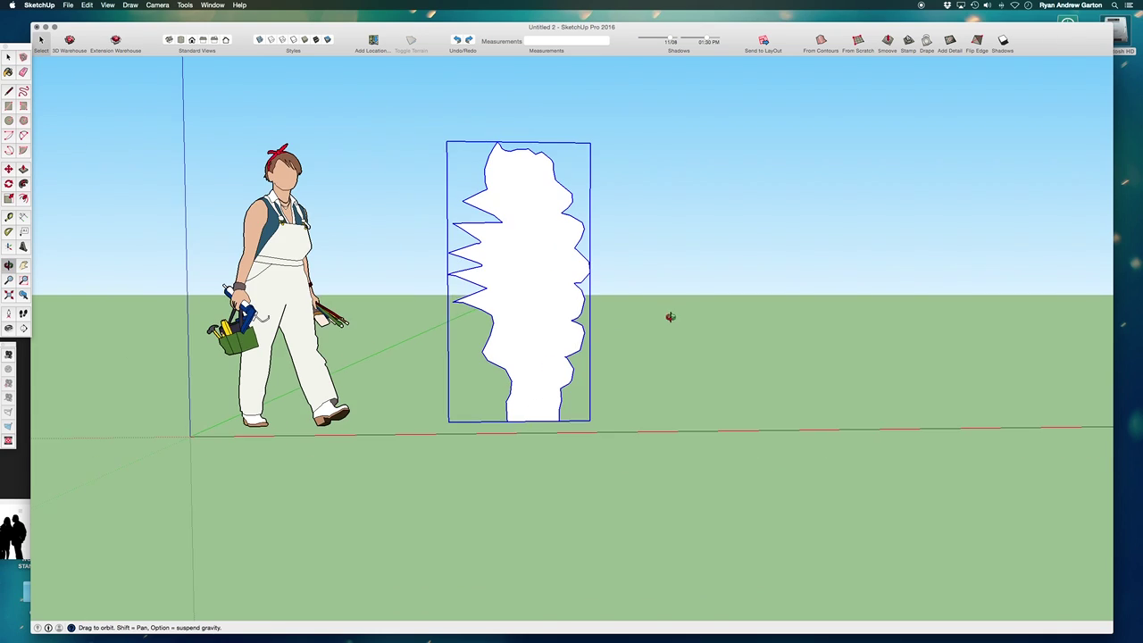
pyautogui.moveTo(669, 317); pyautogui.dragTo(689, 401, button='middle')
pyautogui.rightClick(554, 327)
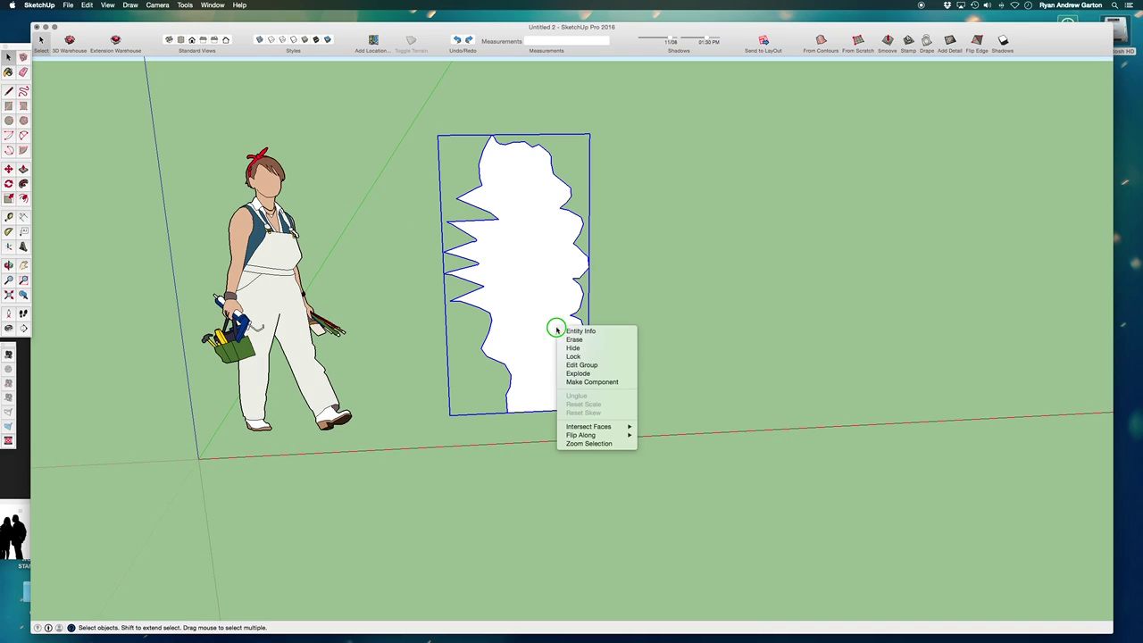
pyautogui.click(578, 373)
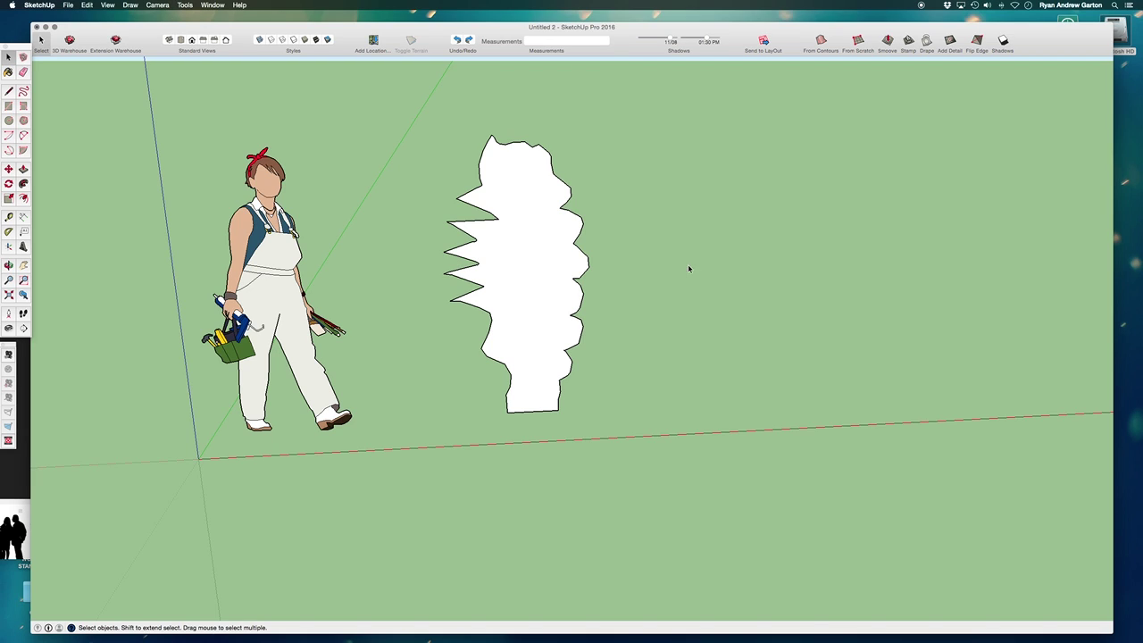
# Zoom and orbit to frame the shrub, then window-select its whole face and outline.
pyautogui.scroll(2, 485, 323)
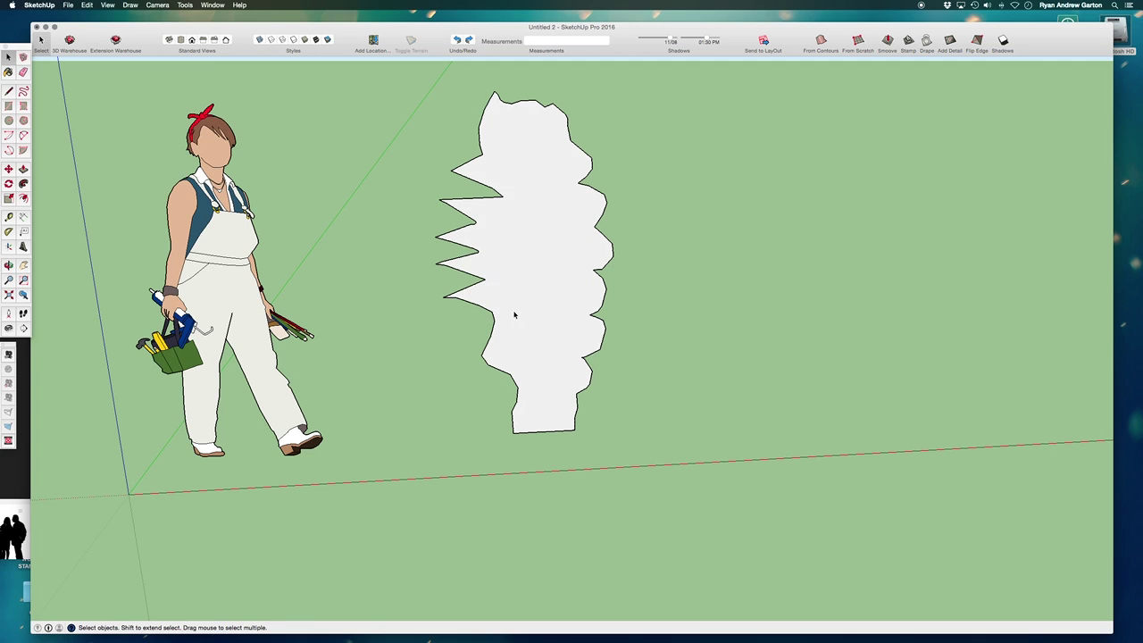
pyautogui.moveTo(514, 314); pyautogui.dragTo(530, 265, button='middle')
pyautogui.scroll(1, 541, 271)
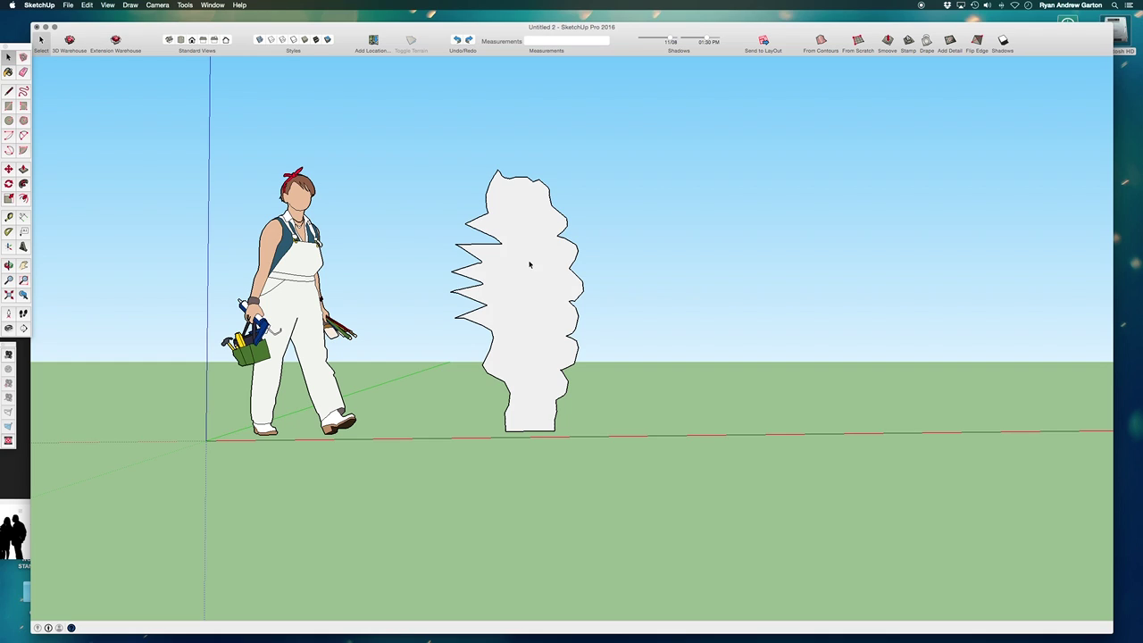
pyautogui.moveTo(528, 264); pyautogui.dragTo(528, 349, button='middle')
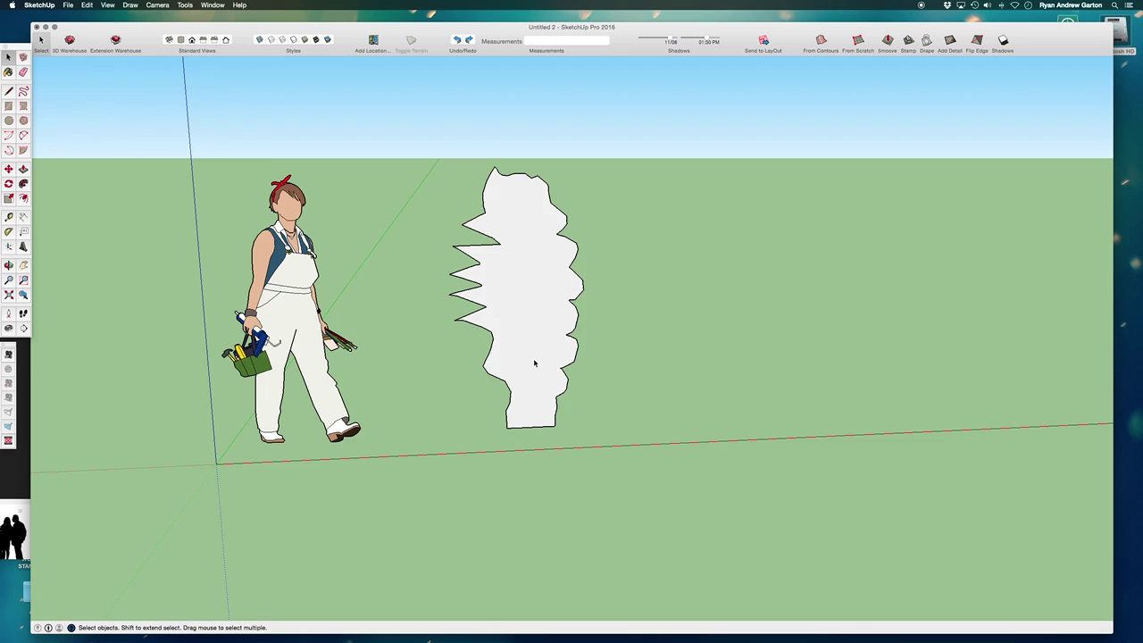
pyautogui.scroll(3, 533, 354)
pyautogui.scroll(-2, 536, 357)
pyautogui.scroll(-3, 536, 357)
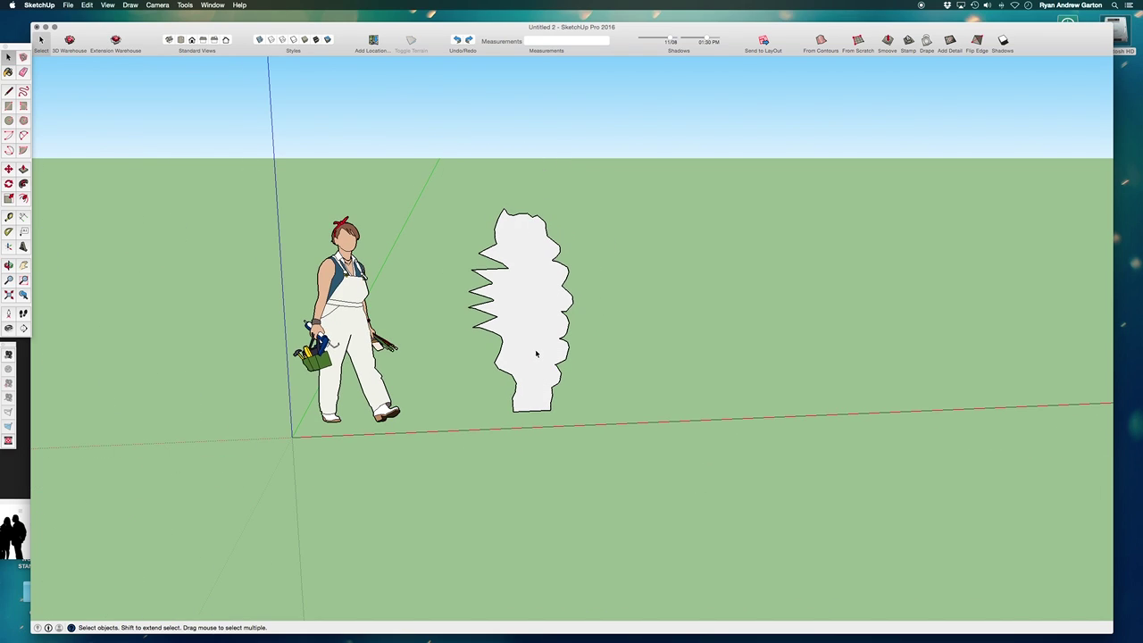
pyautogui.moveTo(536, 285); pyautogui.dragTo(516, 475, button='middle')
pyautogui.scroll(3, 528, 385)
pyautogui.scroll(-2, 533, 346)
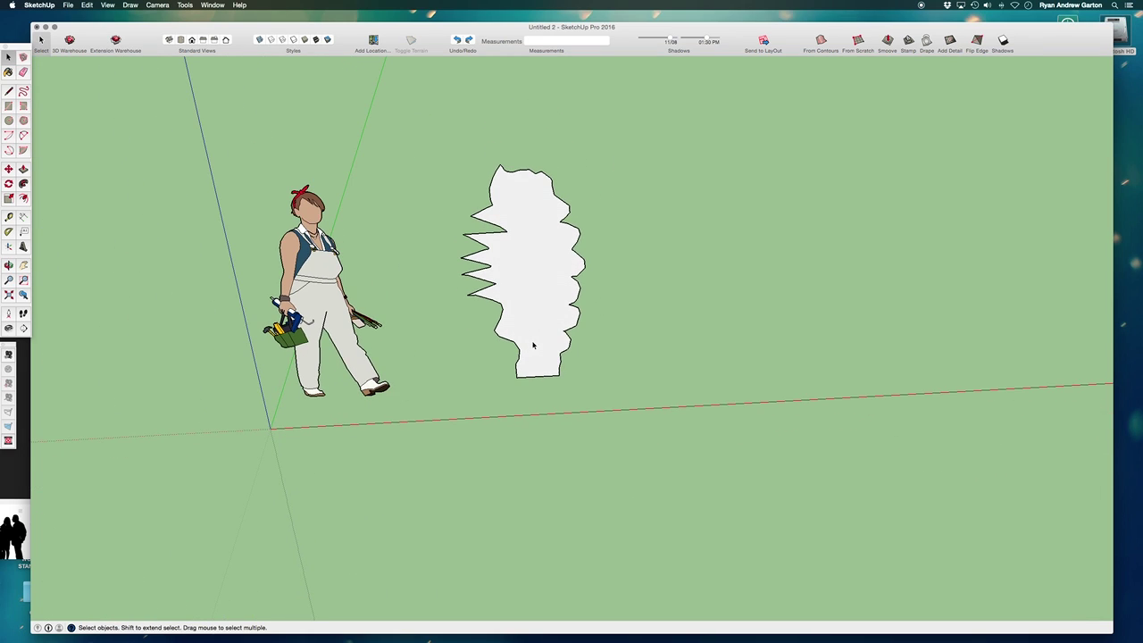
pyautogui.scroll(-2, 598, 467)
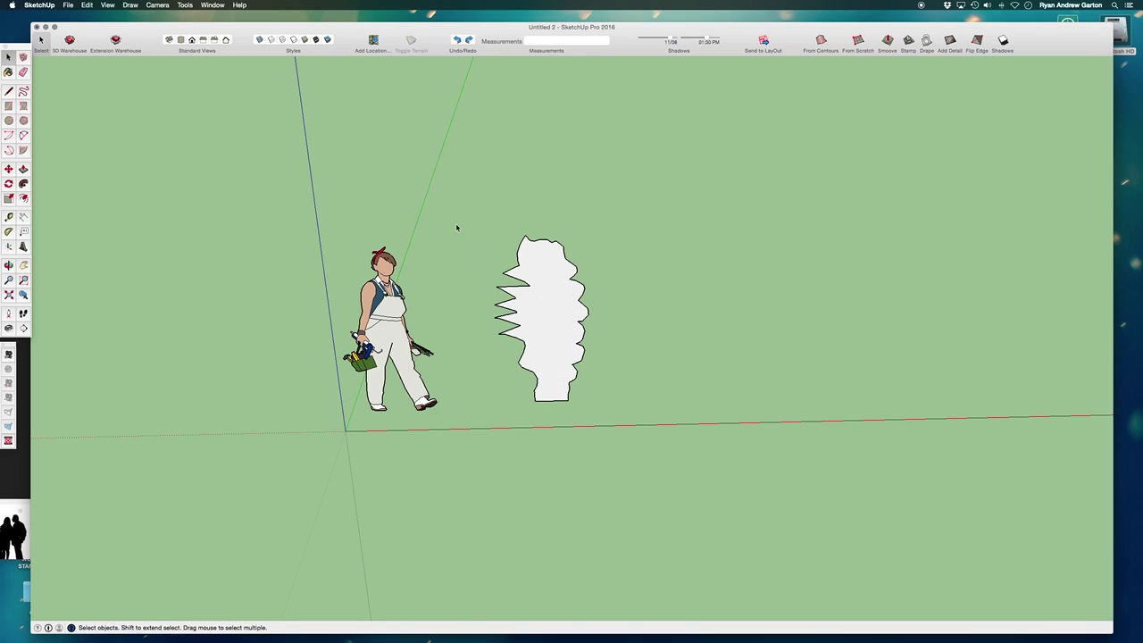
pyautogui.moveTo(450, 163); pyautogui.dragTo(726, 518)
pyautogui.scroll(2, 548, 344)
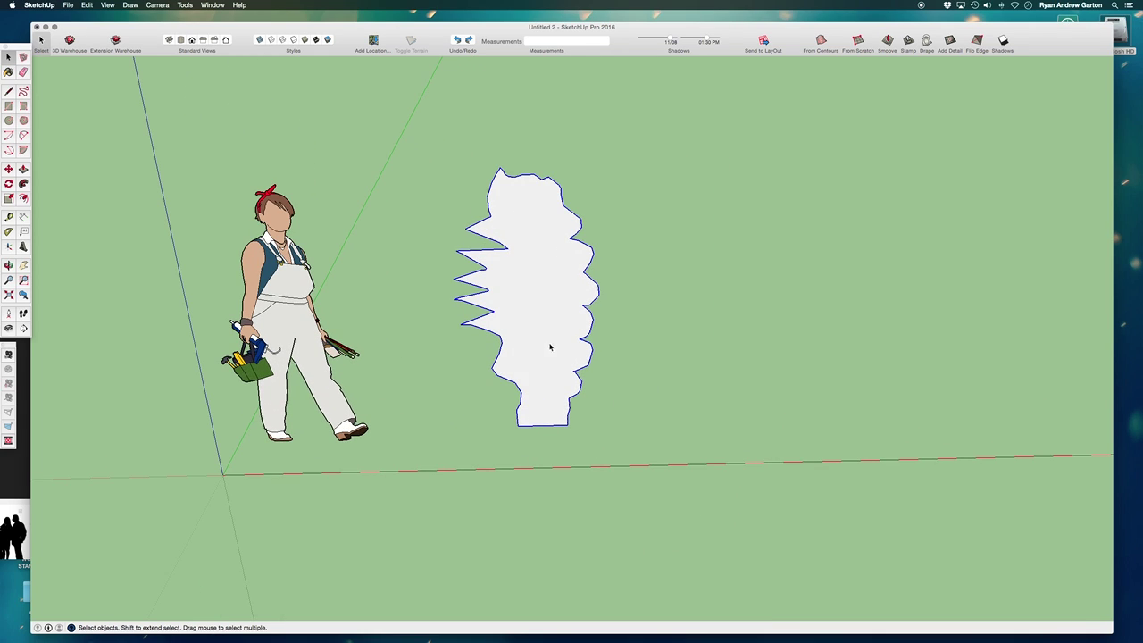
# Choose Make Component from the shrub's context menu to open Create Component.
pyautogui.rightClick(539, 334)
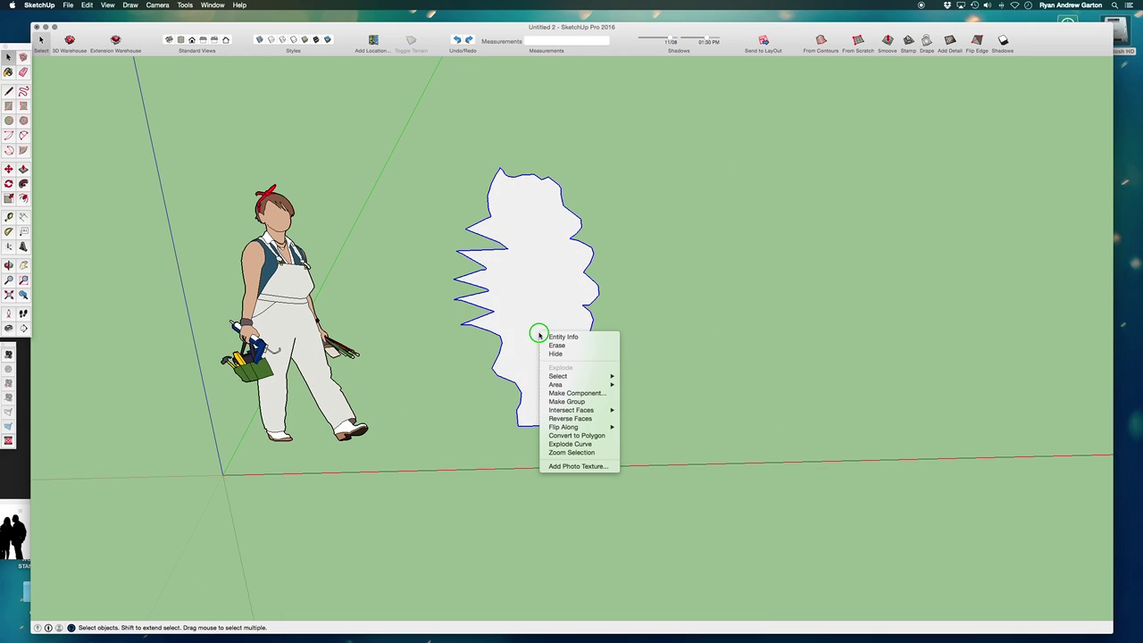
pyautogui.click(559, 394)
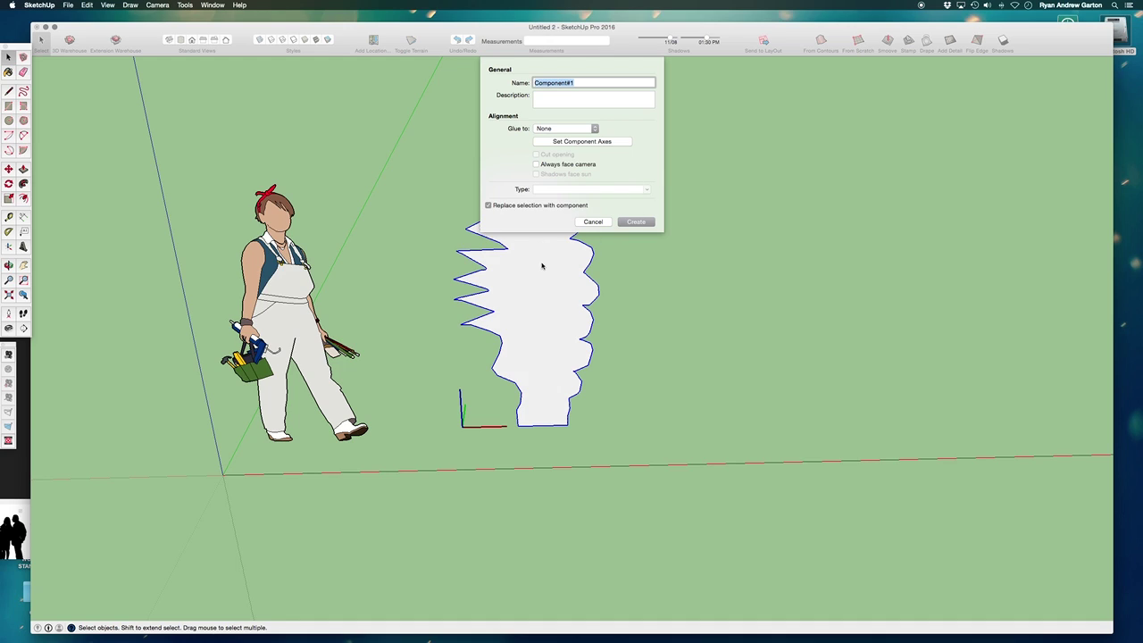
# Start Set Component Axes and place the origin on the shrub's bottom edge.
pyautogui.click(567, 145)
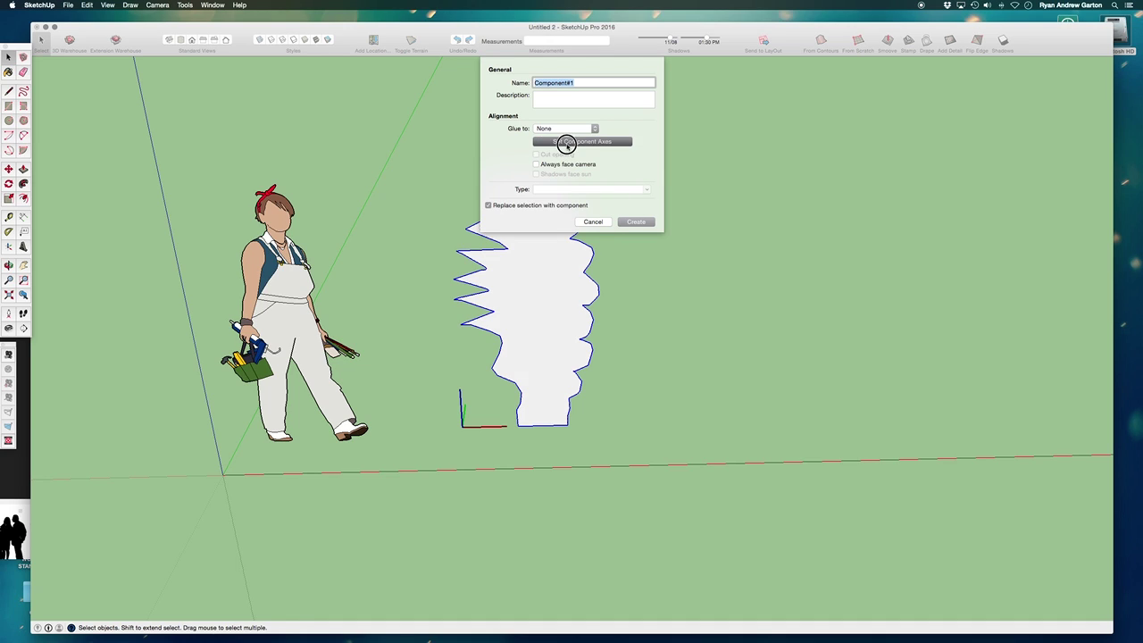
pyautogui.scroll(4, 530, 384)
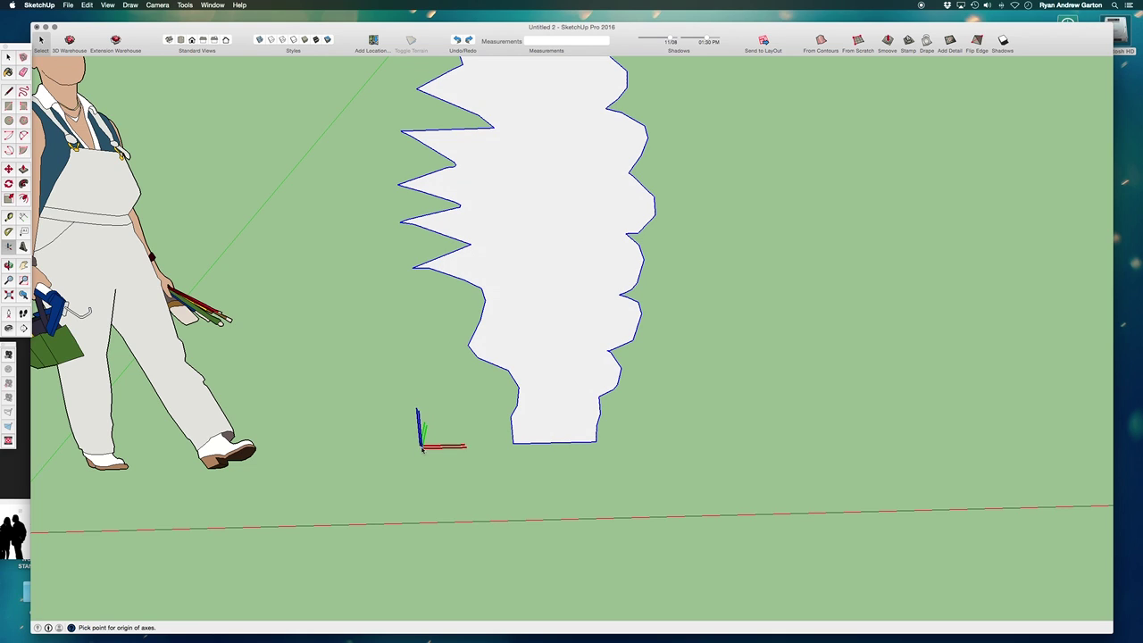
pyautogui.scroll(-4, 421, 447)
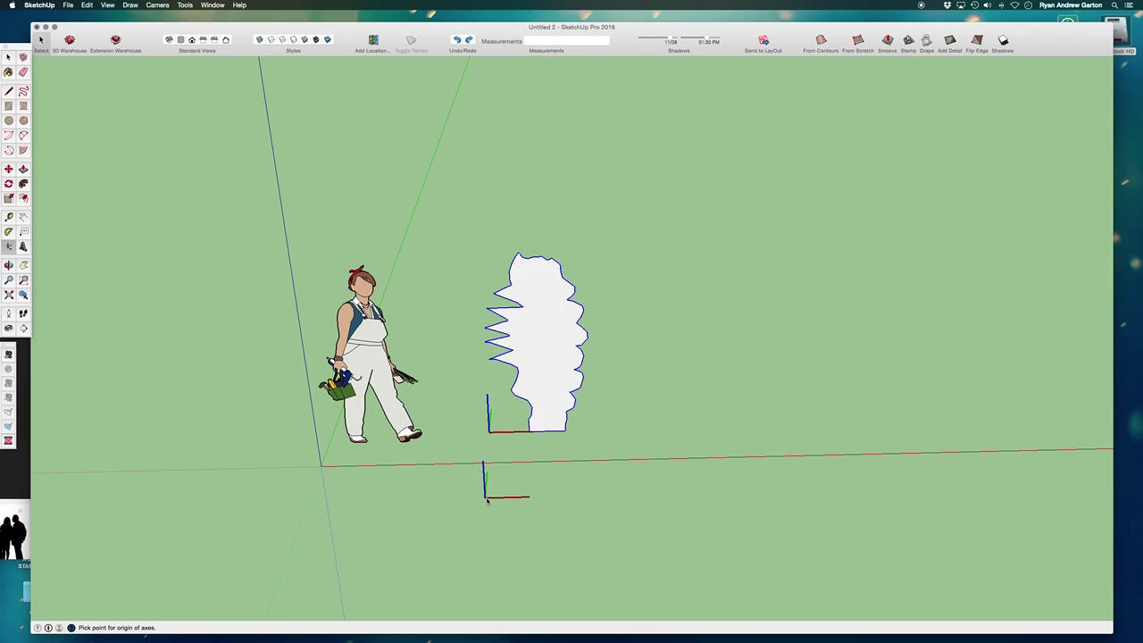
pyautogui.scroll(2, 500, 375)
pyautogui.scroll(-1, 510, 412)
pyautogui.scroll(1, 536, 397)
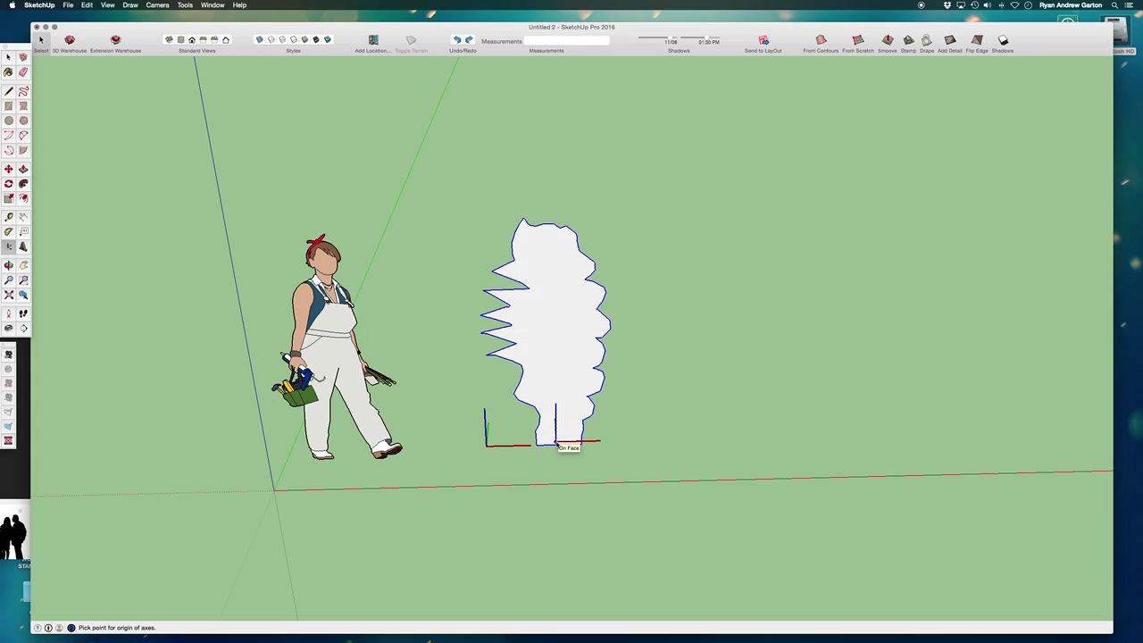
pyautogui.scroll(2, 557, 444)
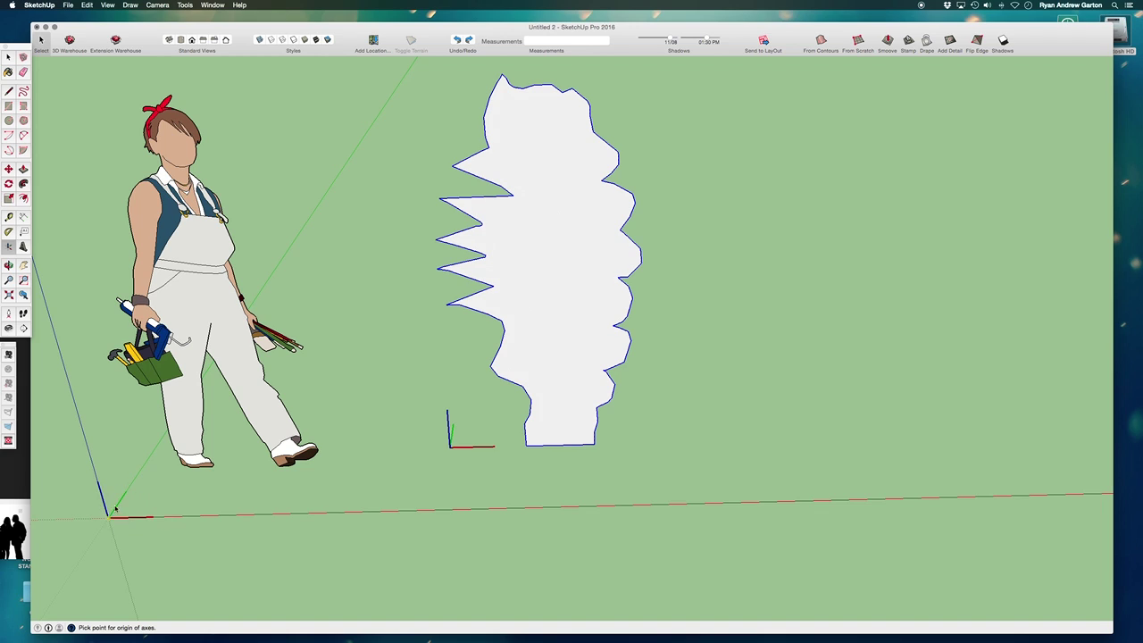
pyautogui.scroll(-2, 393, 314)
pyautogui.scroll(1, 488, 328)
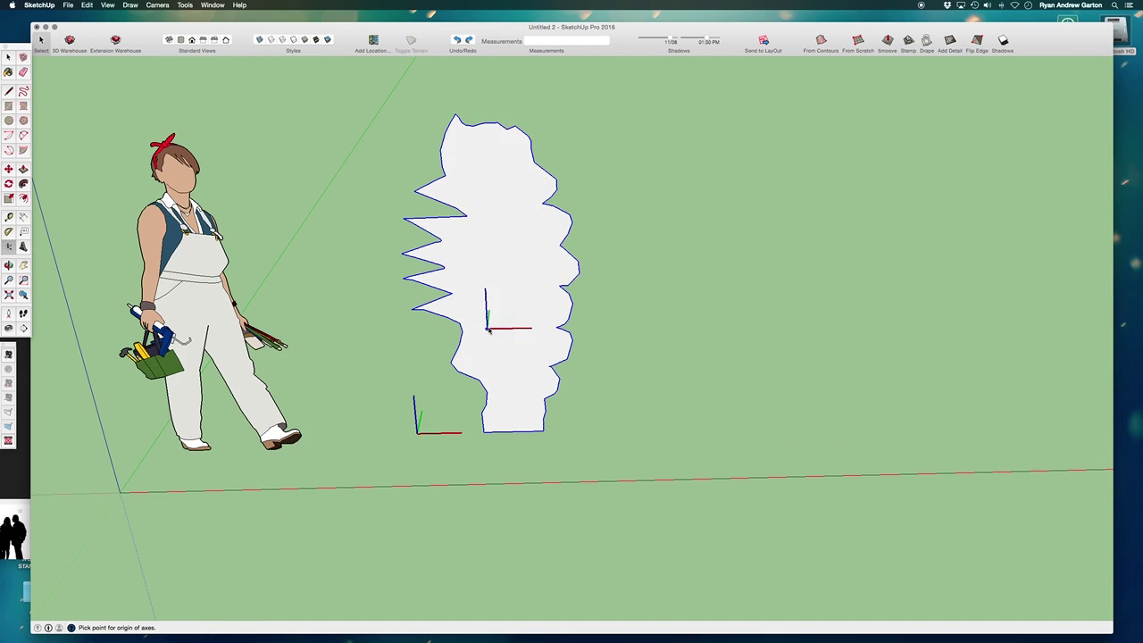
pyautogui.scroll(-1, 488, 329)
pyautogui.scroll(2, 503, 329)
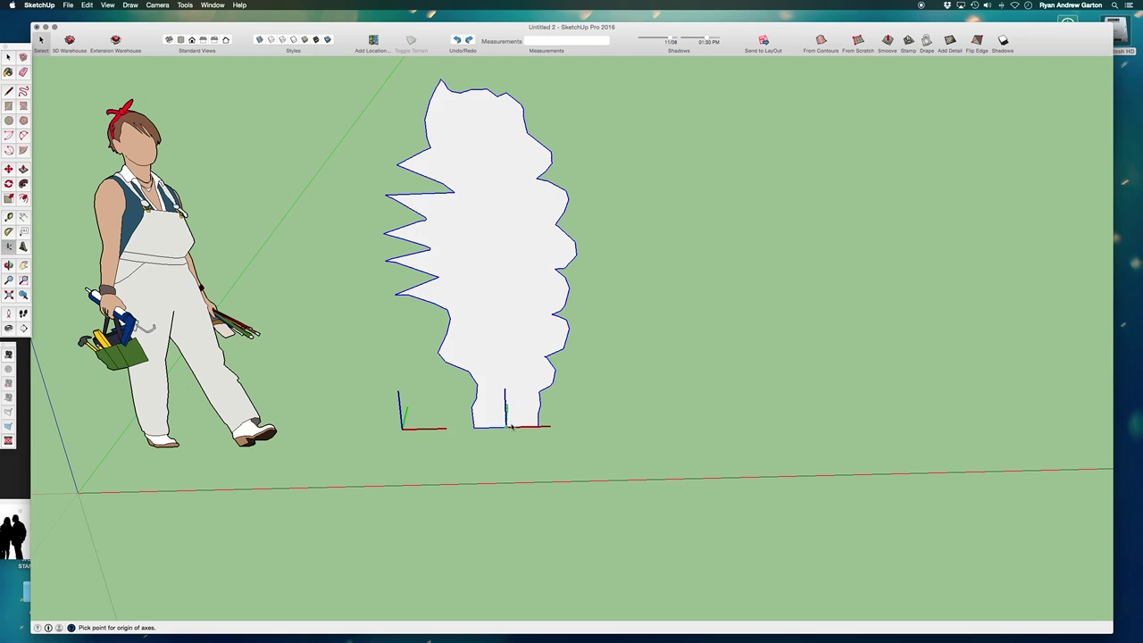
pyautogui.scroll(1, 531, 366)
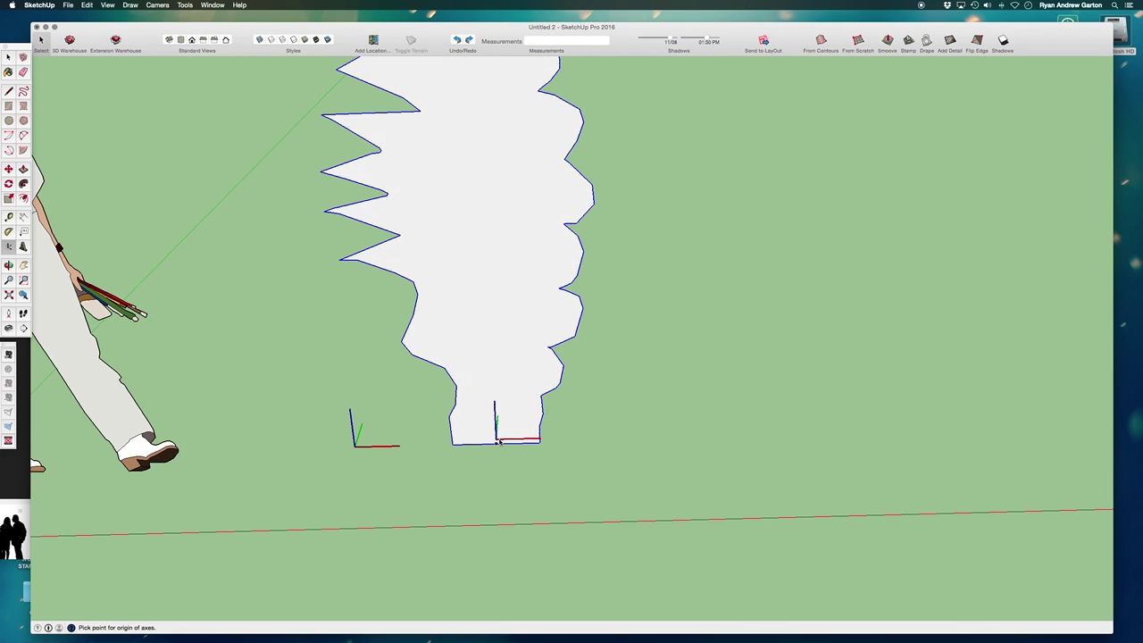
pyautogui.click(495, 443)
# Align the red axis with the ground and fix the green axis direction.
pyautogui.scroll(-2, 357, 384)
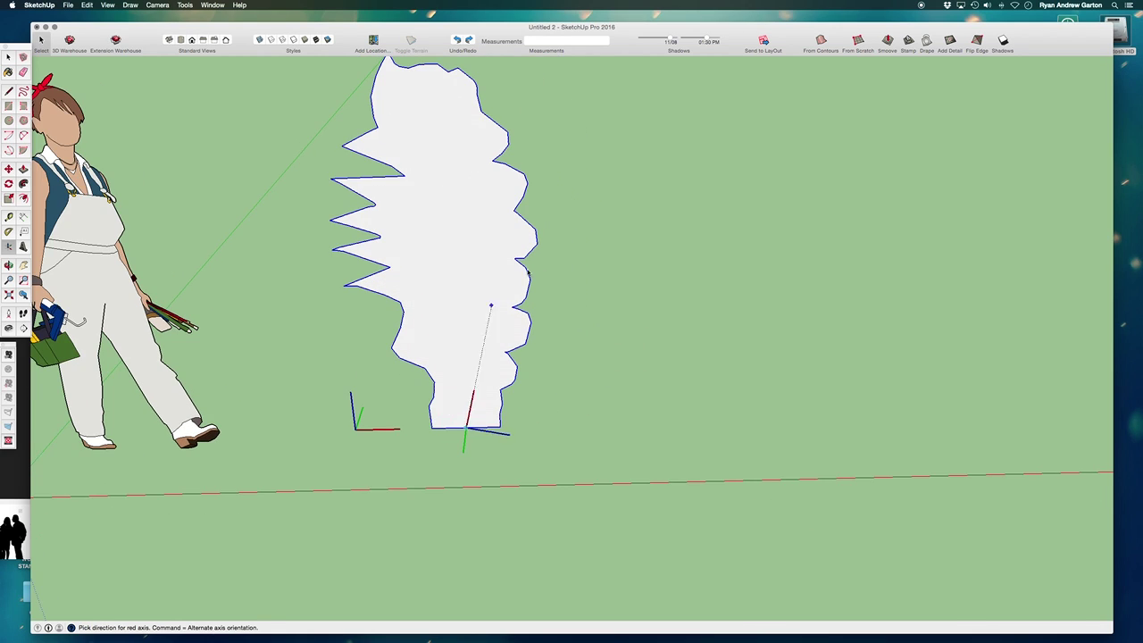
pyautogui.scroll(-1, 319, 334)
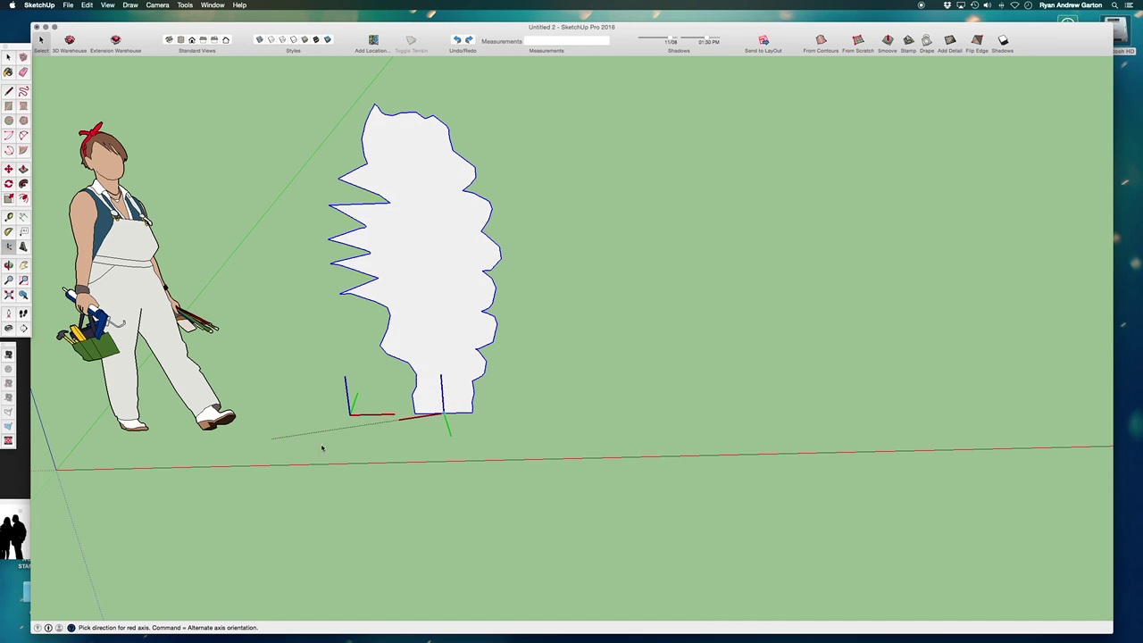
pyautogui.scroll(-4, 425, 310)
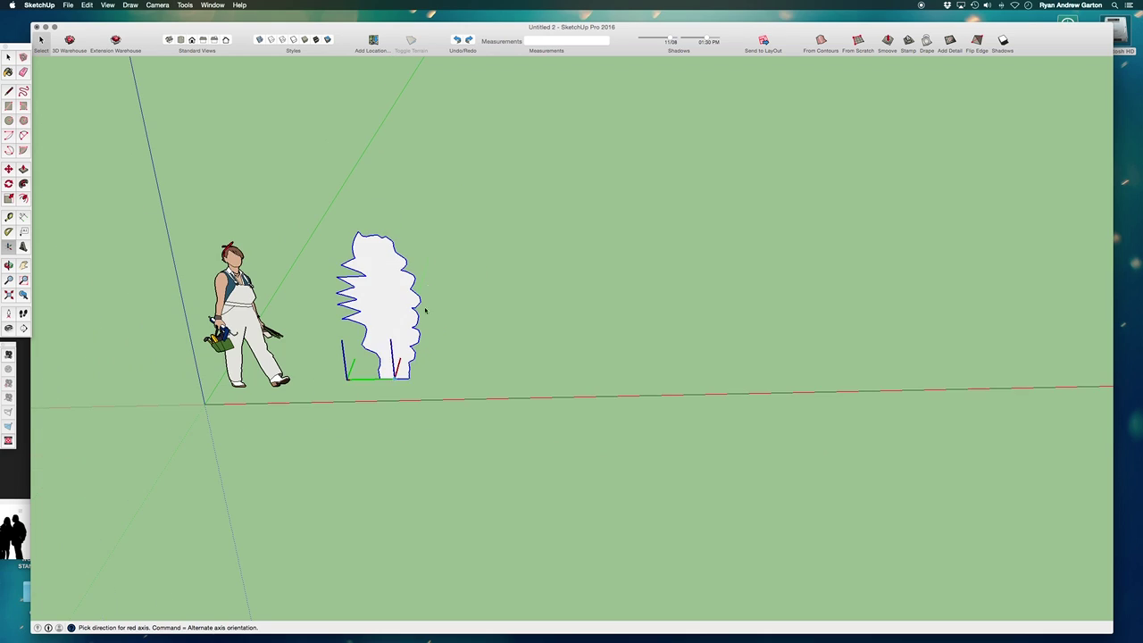
pyautogui.click(558, 378)
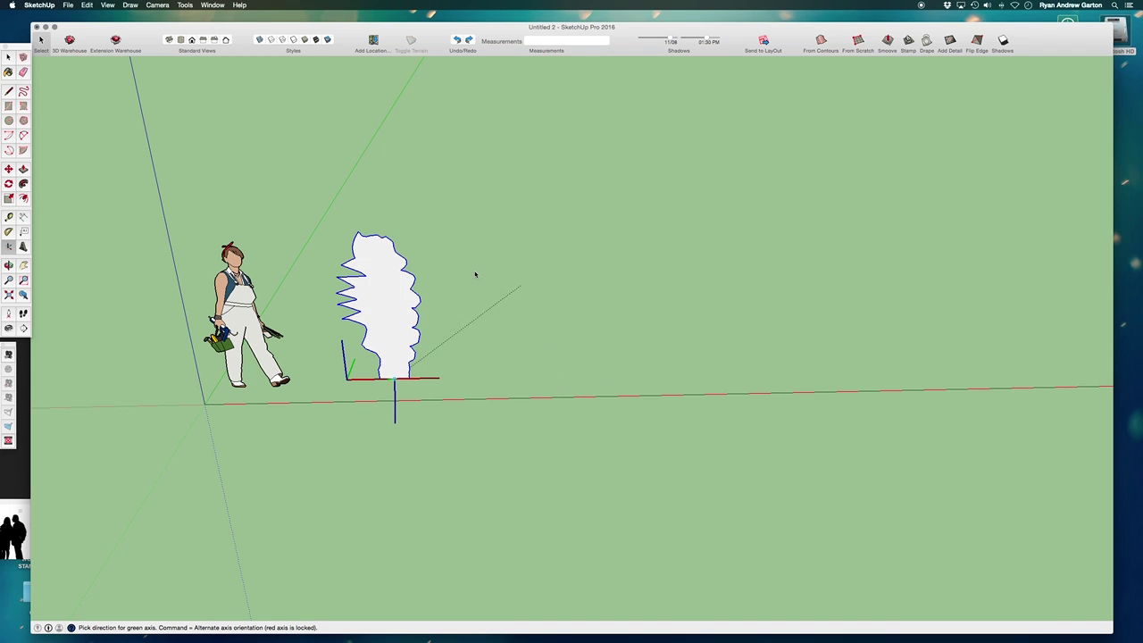
pyautogui.moveTo(505, 385); pyautogui.dragTo(714, 246, button='middle')
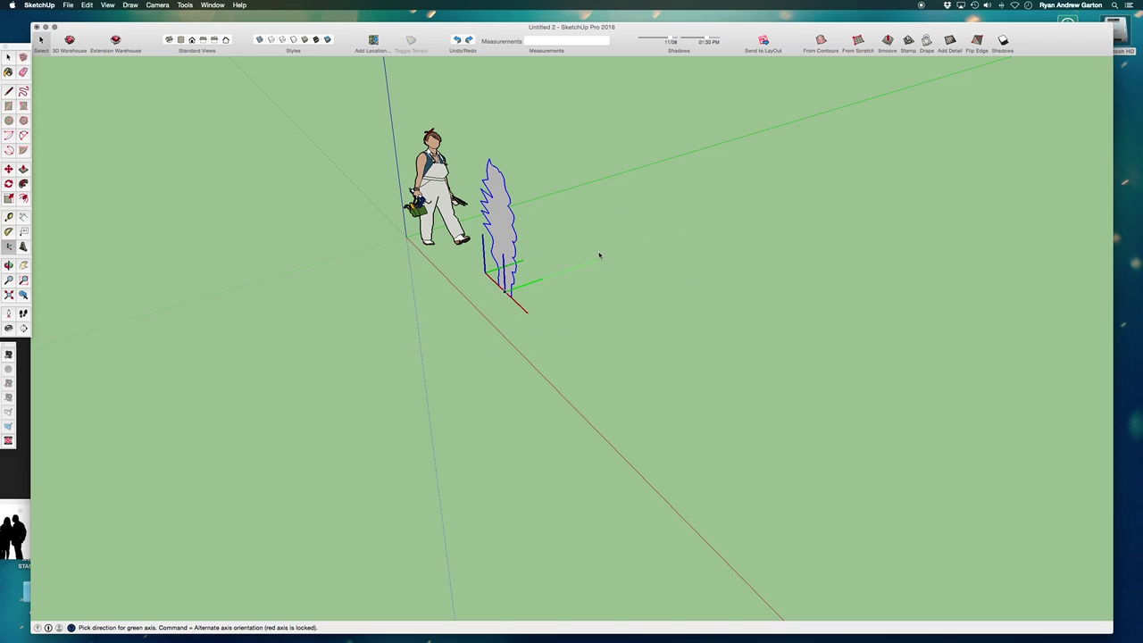
pyautogui.moveTo(623, 251); pyautogui.dragTo(575, 276, button='middle')
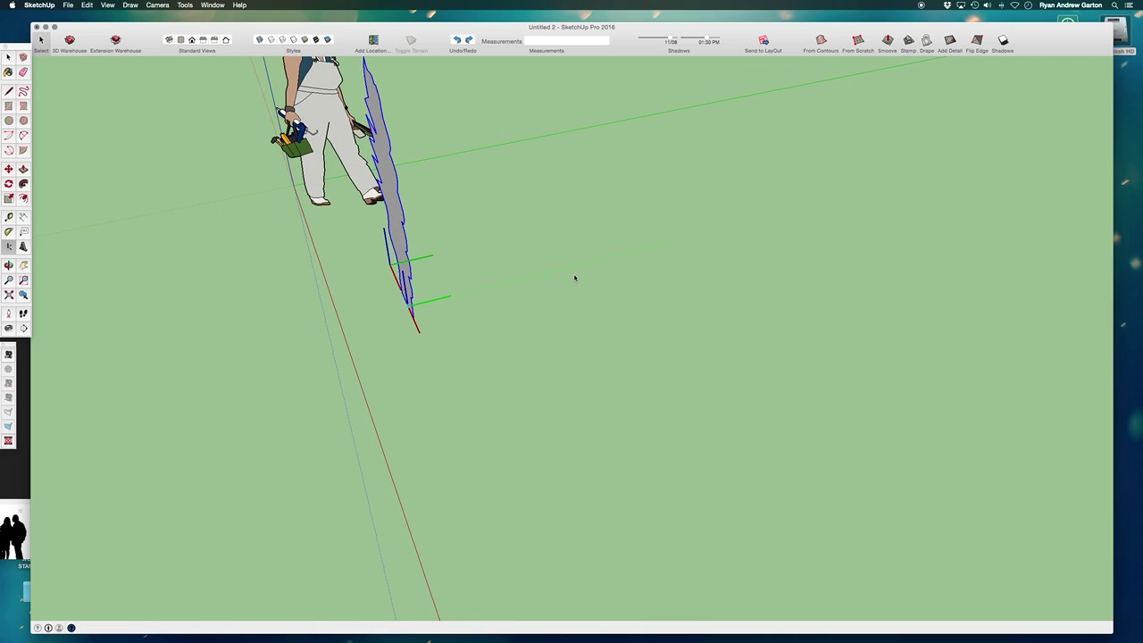
pyautogui.click(627, 254)
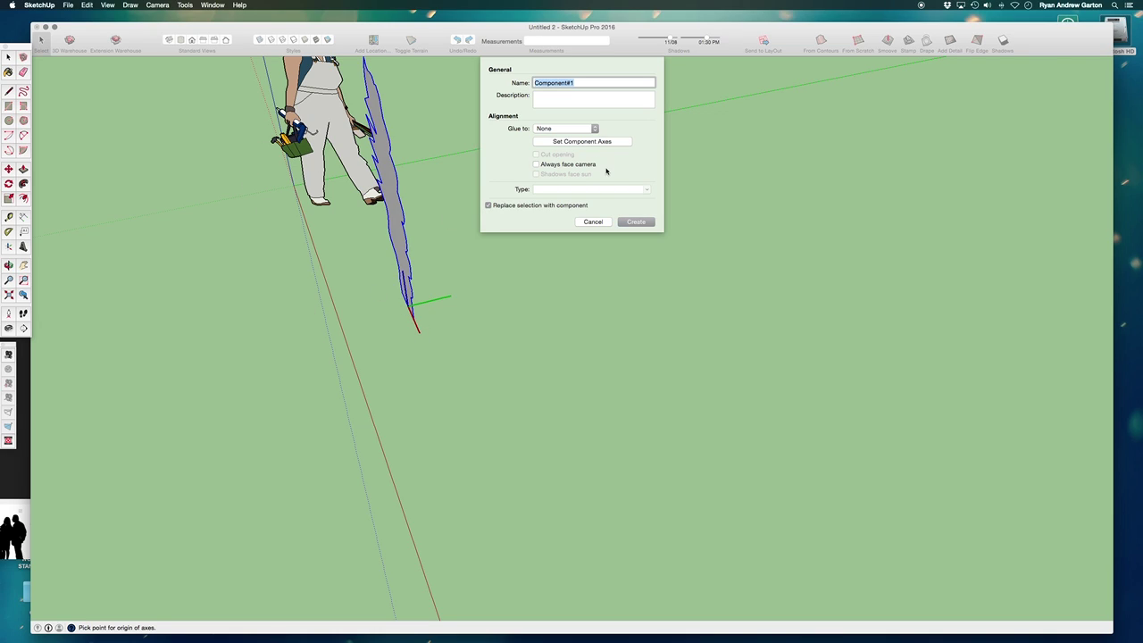
# Tick Always face camera so shadows face the sun, then create Component#1.
pyautogui.click(536, 164)
pyautogui.click(634, 222)
pyautogui.moveTo(630, 232); pyautogui.dragTo(505, 376, button='middle')
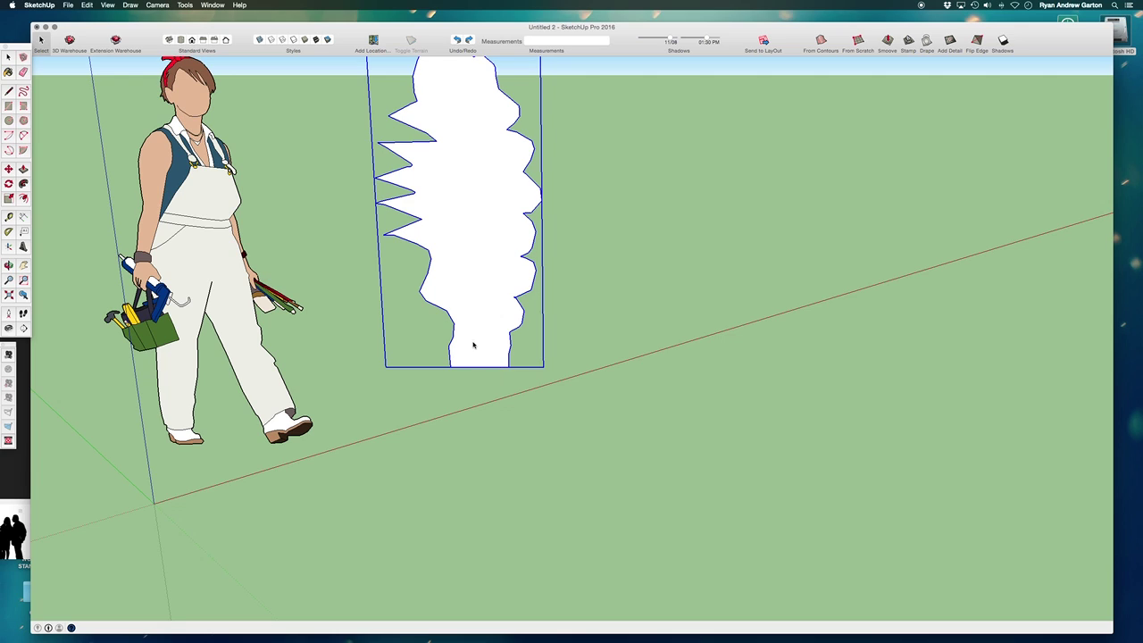
pyautogui.scroll(-2, 463, 280)
pyautogui.click(8, 57)
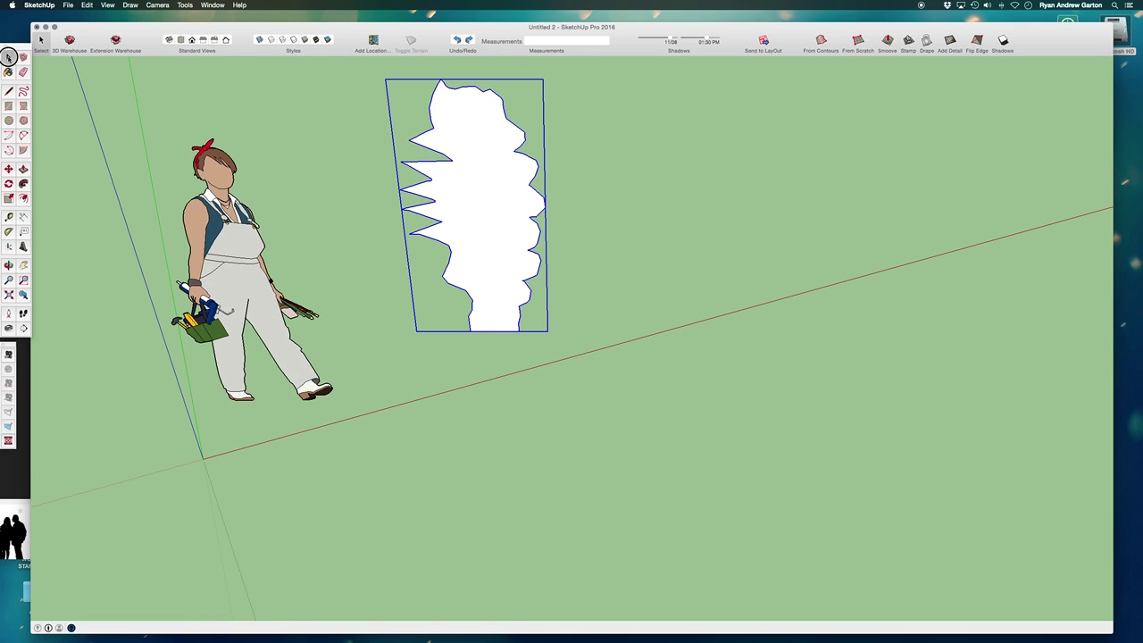
pyautogui.doubleClick(490, 197)
pyautogui.scroll(2, 516, 317)
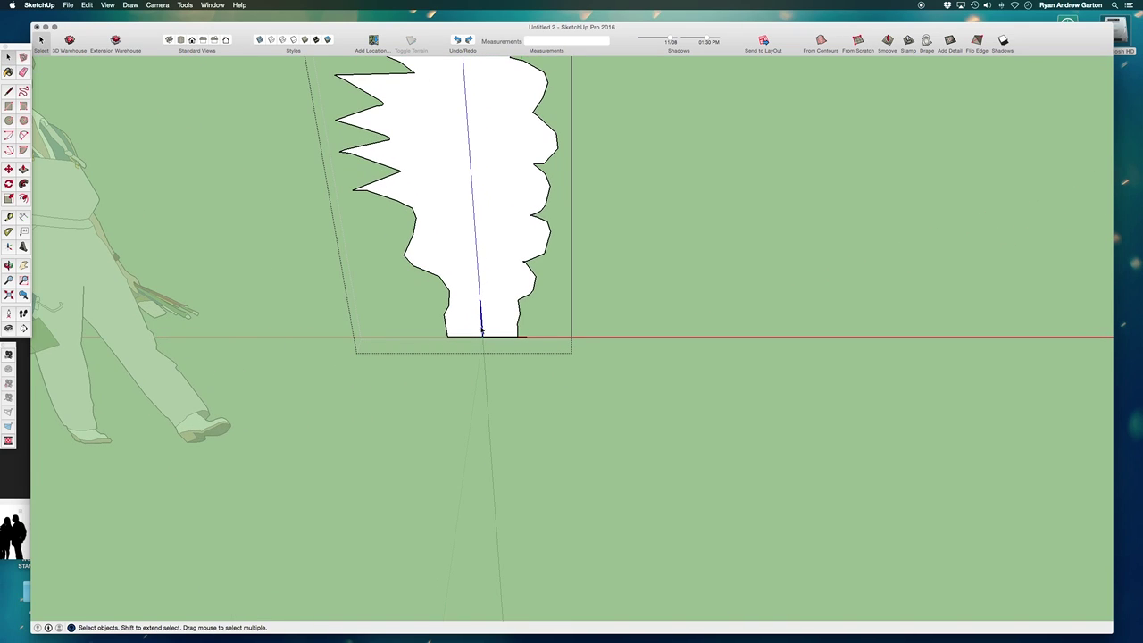
pyautogui.moveTo(506, 342); pyautogui.dragTo(447, 375, button='middle')
pyautogui.click(760, 199)
pyautogui.click(447, 294)
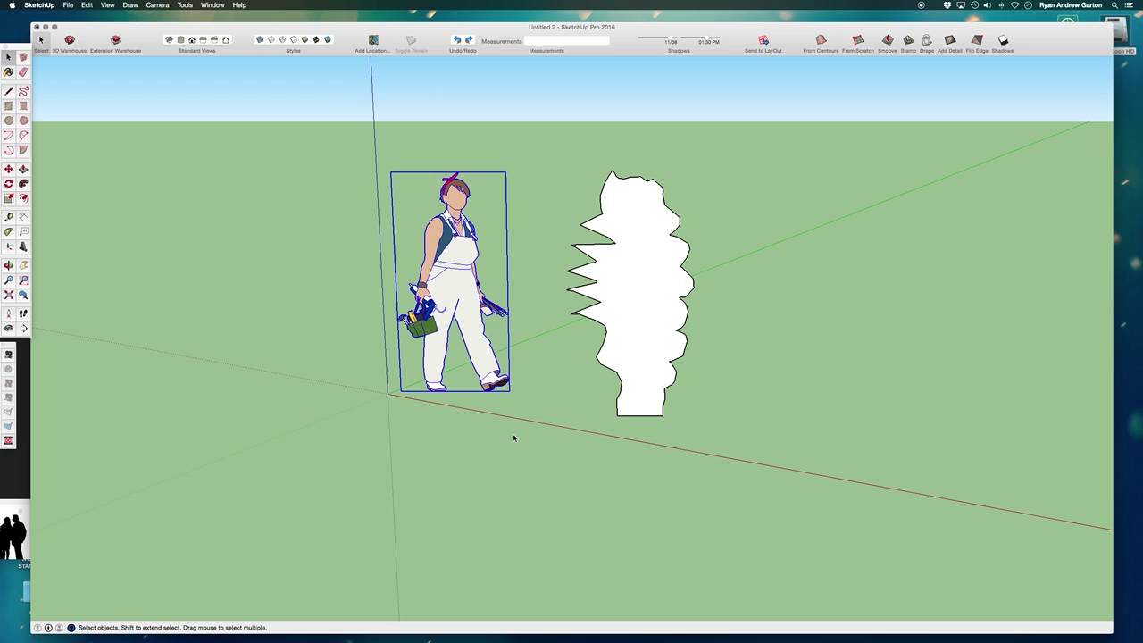
pyautogui.moveTo(513, 437); pyautogui.dragTo(536, 286, button='middle')
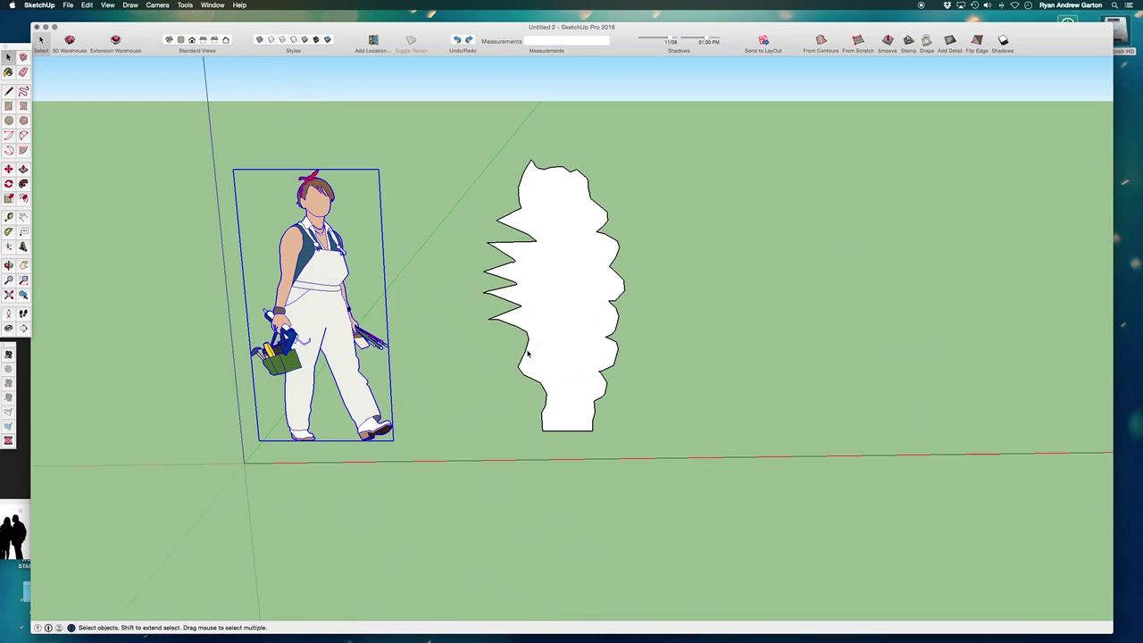
pyautogui.click(536, 286)
pyautogui.scroll(-2, 200, 363)
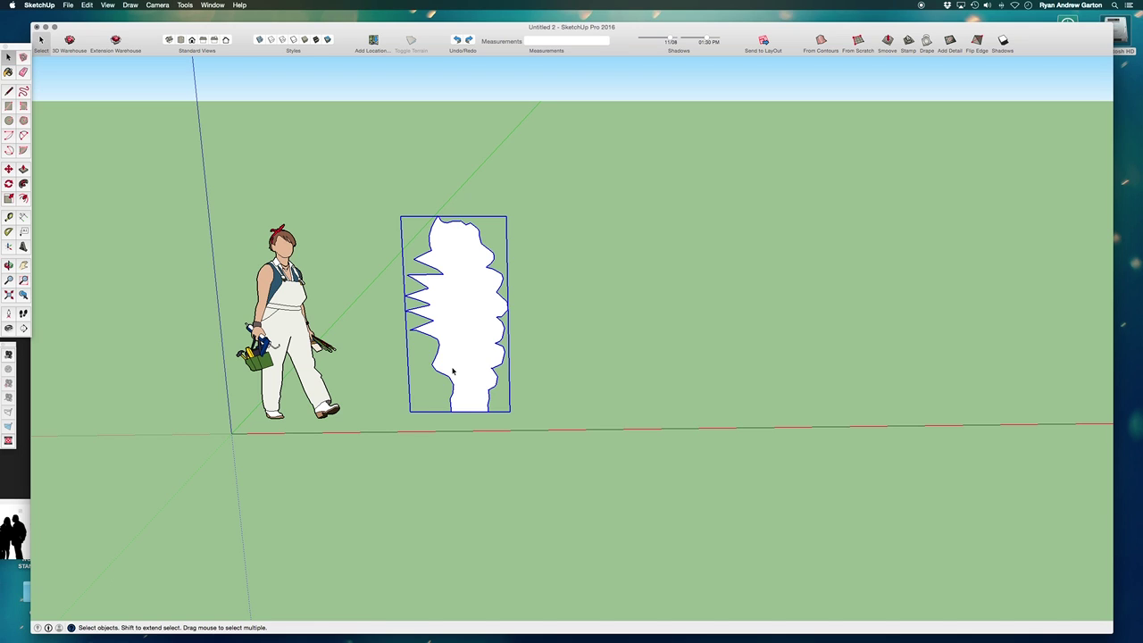
pyautogui.scroll(-2, 453, 370)
pyautogui.moveTo(453, 370); pyautogui.dragTo(372, 467, button='middle')
pyautogui.scroll(5, 454, 461)
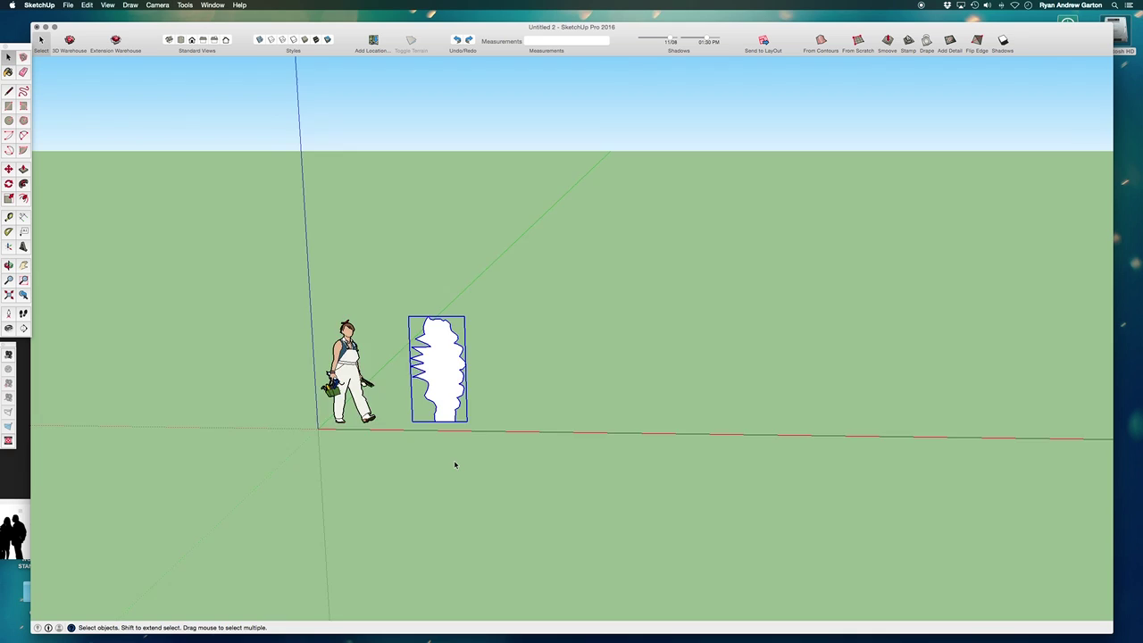
# Orbit around the model from several angles to confirm both cutouts keep facing the camera.
pyautogui.moveTo(455, 461); pyautogui.dragTo(510, 384, button='middle')
pyautogui.scroll(3, 468, 384)
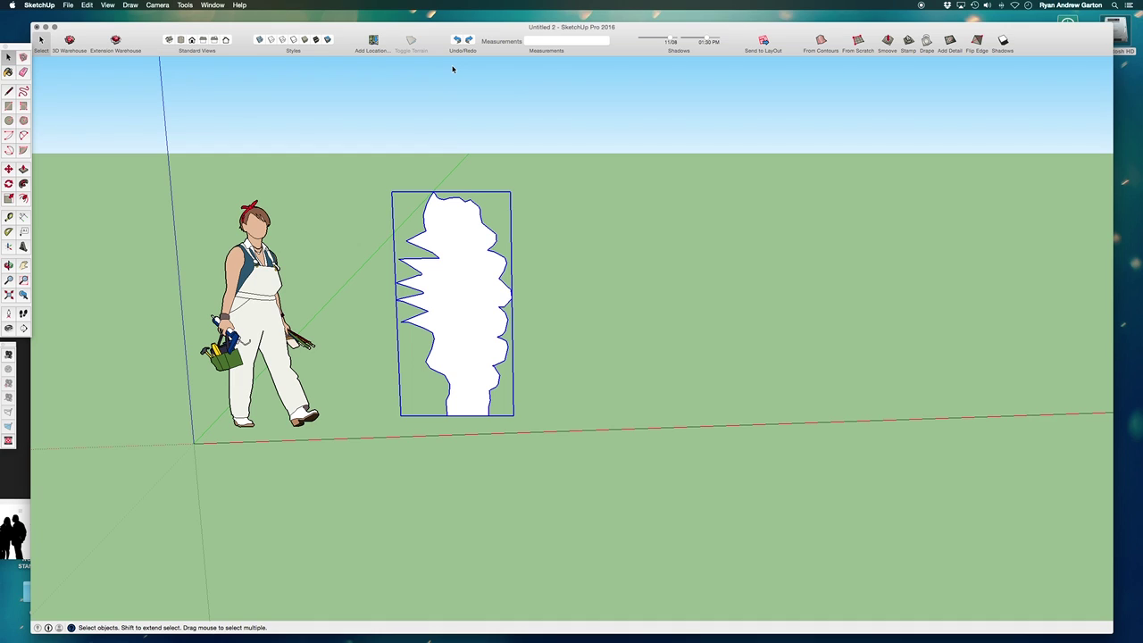
pyautogui.moveTo(509, 159); pyautogui.dragTo(335, 342, button='middle')
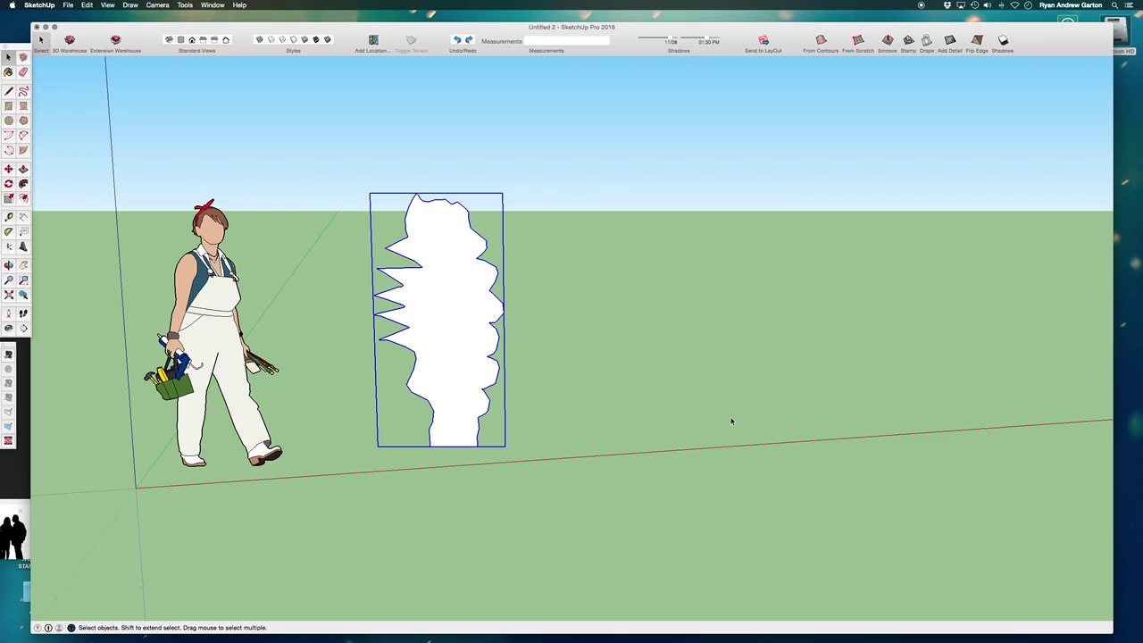
pyautogui.moveTo(731, 421); pyautogui.dragTo(623, 460, button='middle')
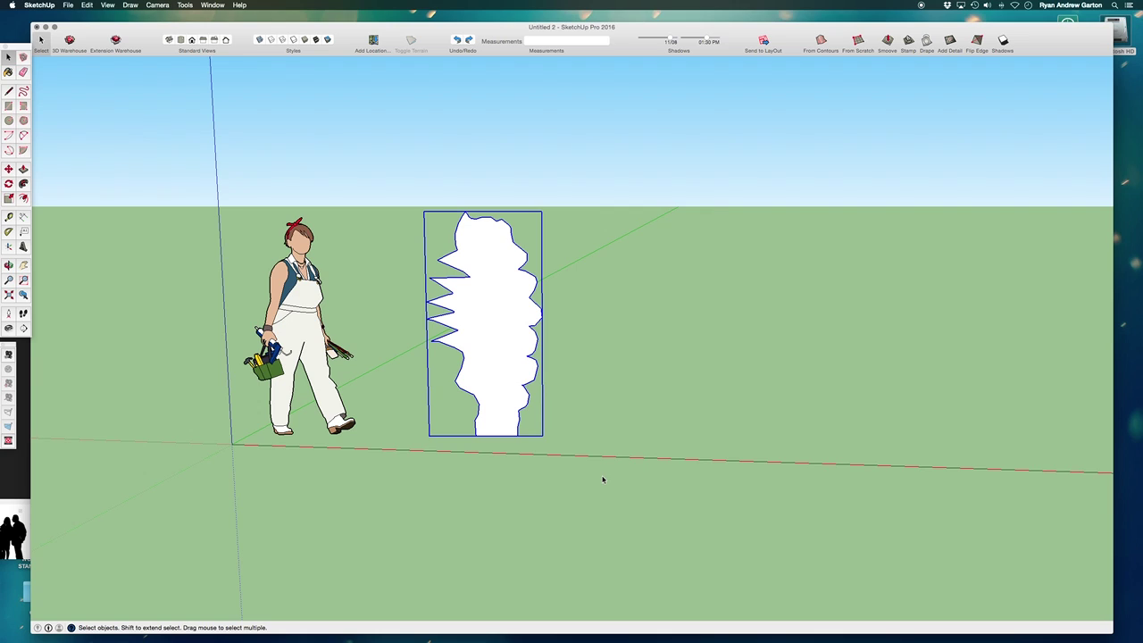
pyautogui.moveTo(553, 473); pyautogui.dragTo(367, 423, button='middle')
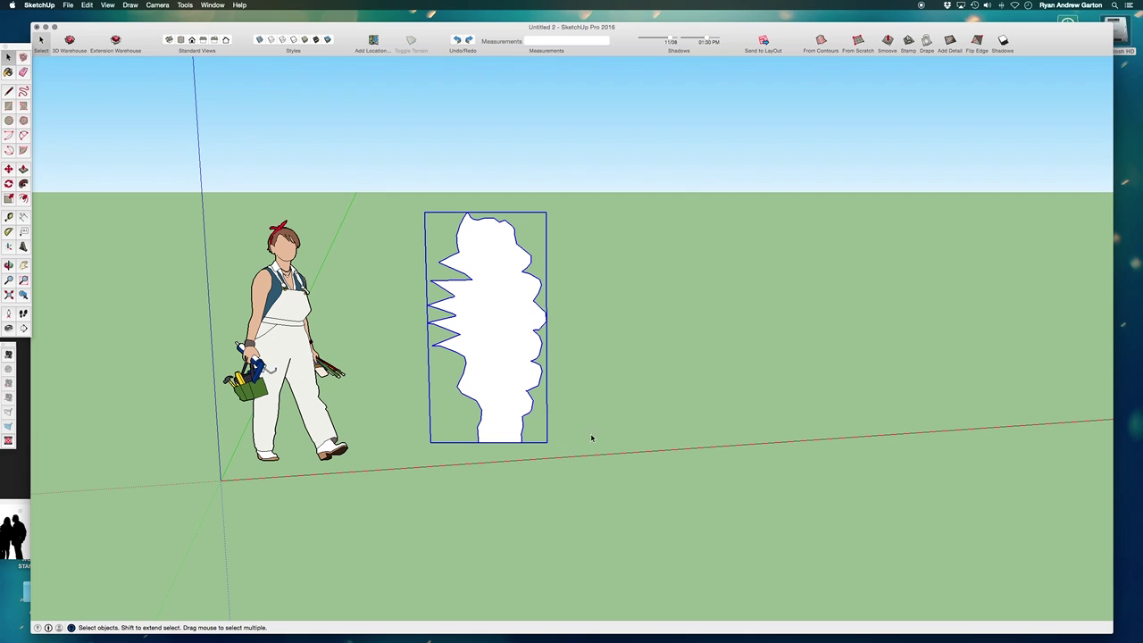
pyautogui.moveTo(592, 437); pyautogui.dragTo(432, 502, button='middle')
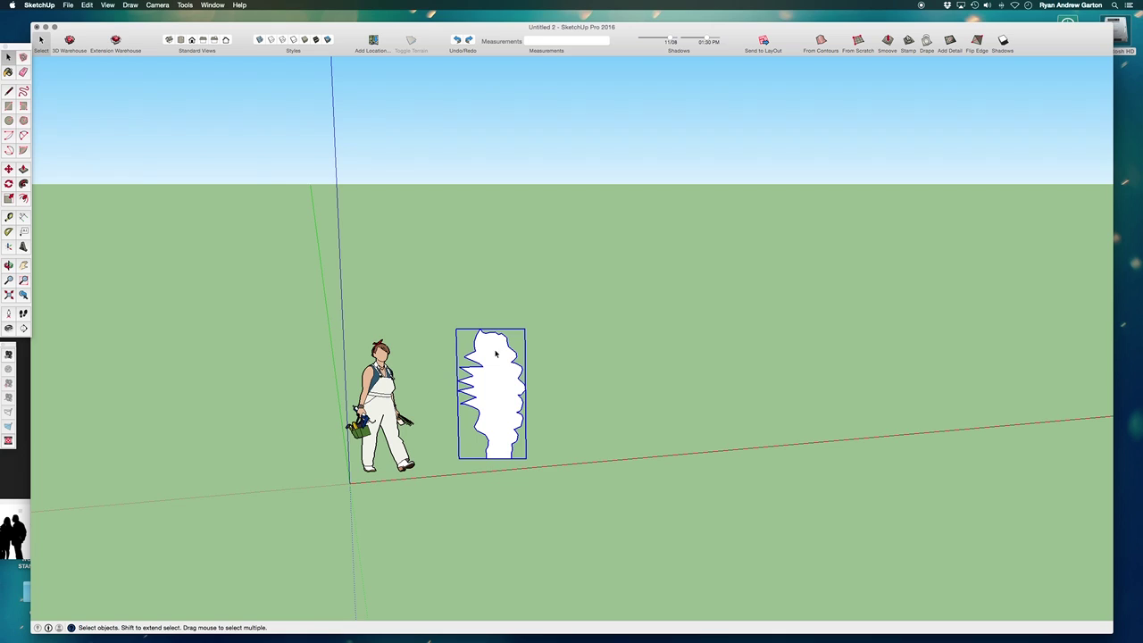
# Move the SketchUp window aside and bring Safari's silhouette image results forward.
pyautogui.moveTo(496, 354); pyautogui.dragTo(495, 320, button='middle')
pyautogui.moveTo(506, 30)
pyautogui.mouseDown()
pyautogui.moveTo(801, 144)
pyautogui.moveTo(839, 100)
pyautogui.mouseUp()
pyautogui.moveTo(147, 73)
pyautogui.mouseDown()
pyautogui.moveTo(173, 58)
pyautogui.moveTo(246, 59)
pyautogui.mouseUp()
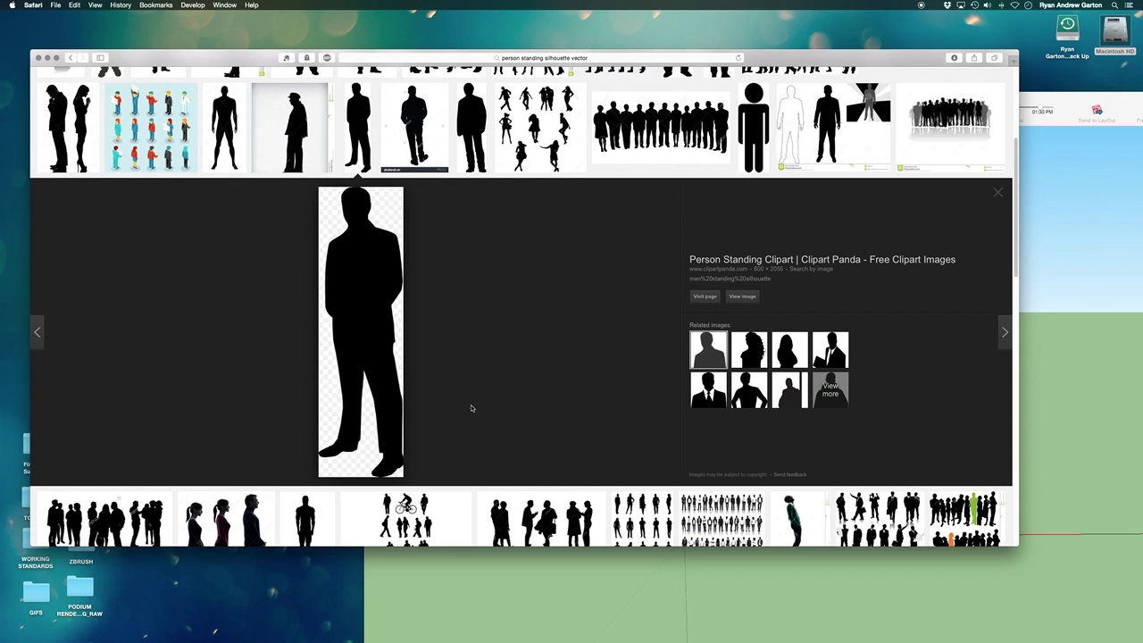
# Drag the black man silhouette from Safari into Finder's 2D FACE ME folder as a PNG.
pyautogui.scroll(-1, 469, 406)
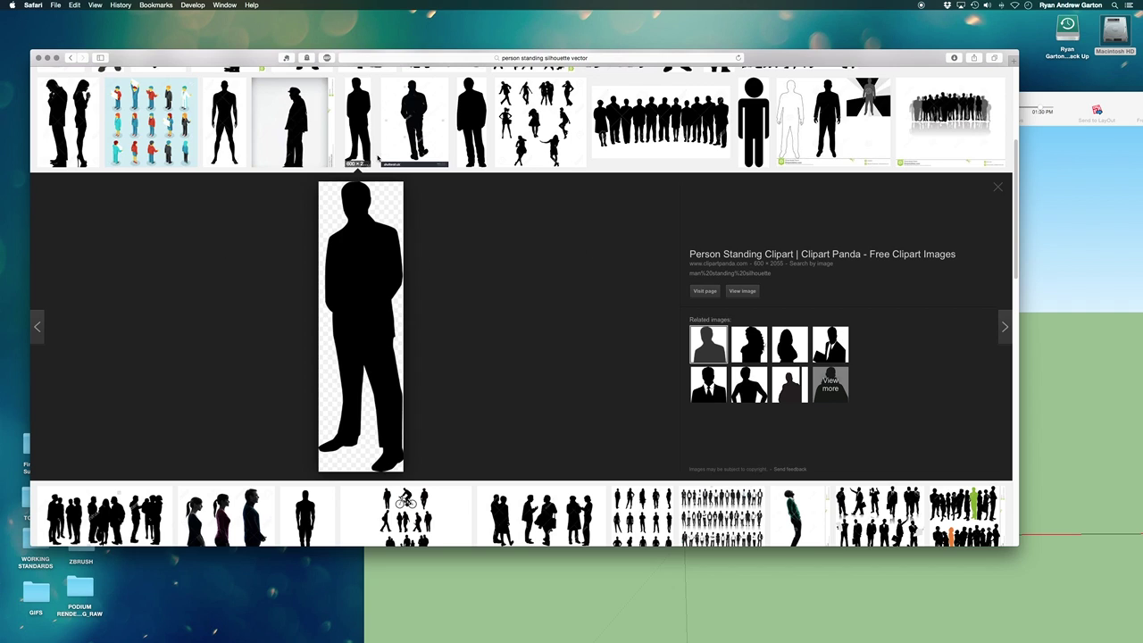
pyautogui.moveTo(234, 57)
pyautogui.mouseDown()
pyautogui.moveTo(368, 95)
pyautogui.moveTo(224, 55)
pyautogui.mouseUp()
pyautogui.moveTo(1029, 94)
pyautogui.mouseDown()
pyautogui.moveTo(919, 307)
pyautogui.moveTo(793, 429)
pyautogui.mouseUp()
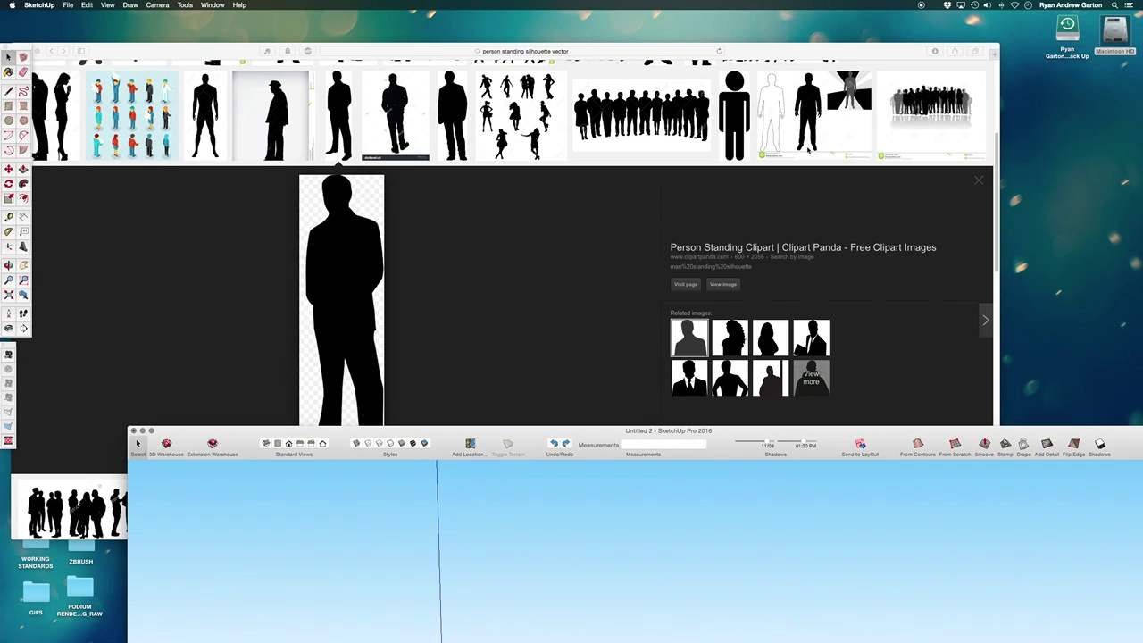
pyautogui.moveTo(834, 57); pyautogui.dragTo(908, 231)
pyautogui.moveTo(773, 116); pyautogui.dragTo(946, 66)
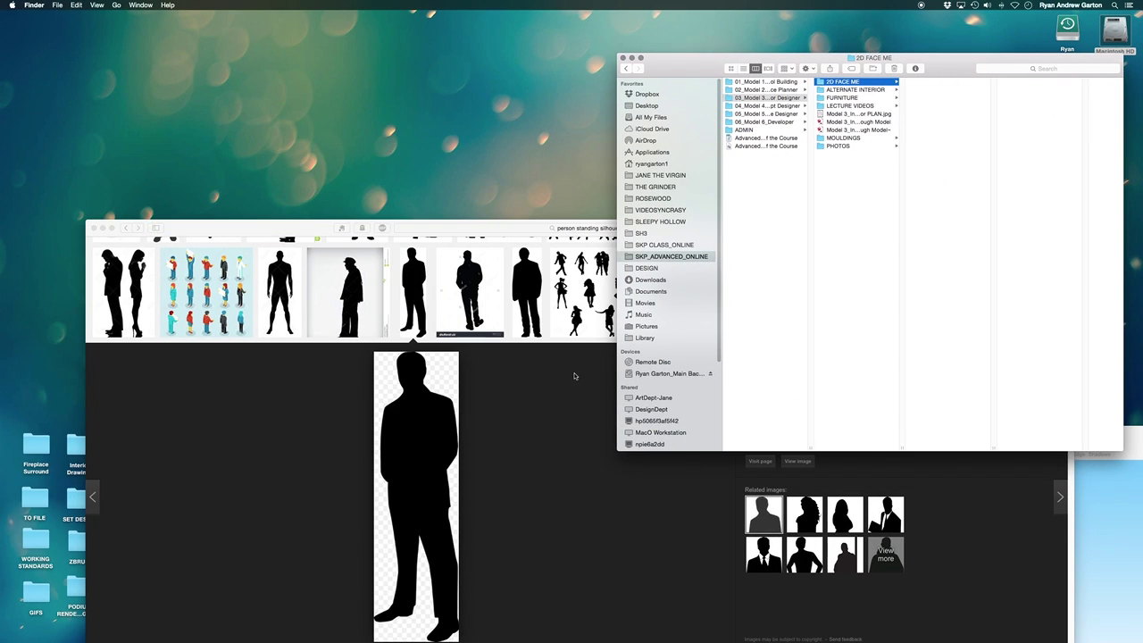
pyautogui.click(428, 418)
pyautogui.moveTo(433, 417); pyautogui.dragTo(936, 112)
pyautogui.moveTo(959, 58); pyautogui.dragTo(650, 51)
# Maximize the window, tilt the view down, and draw a rectangle on the ground beside the shrub.
pyautogui.doubleClick(1130, 434)
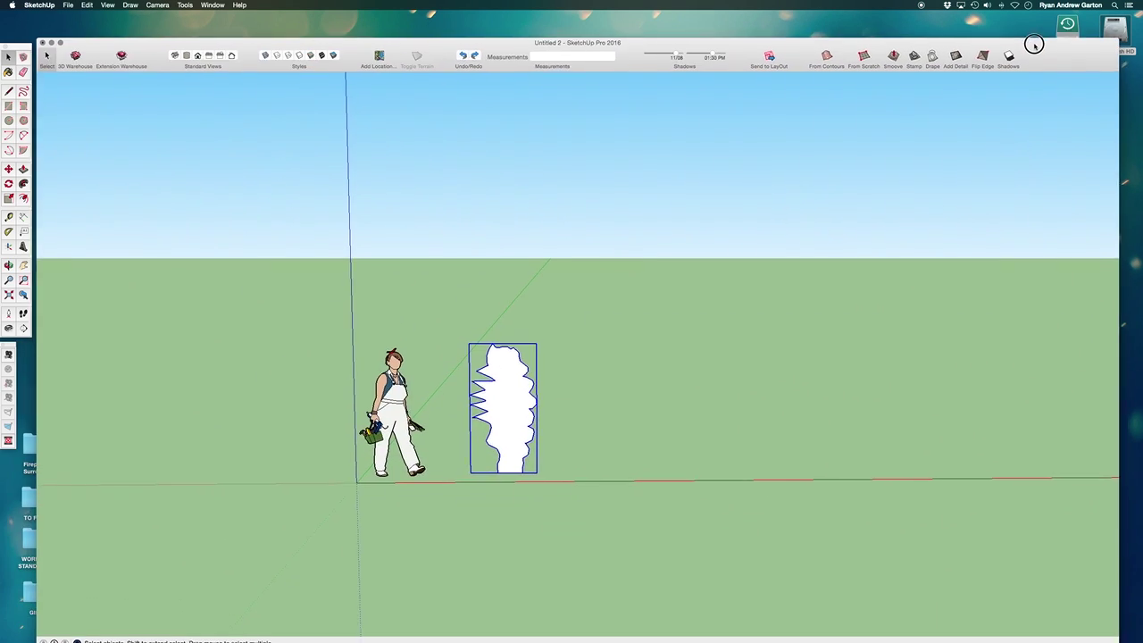
pyautogui.press('o')
pyautogui.moveTo(442, 437); pyautogui.dragTo(473, 484)
pyautogui.press('space')
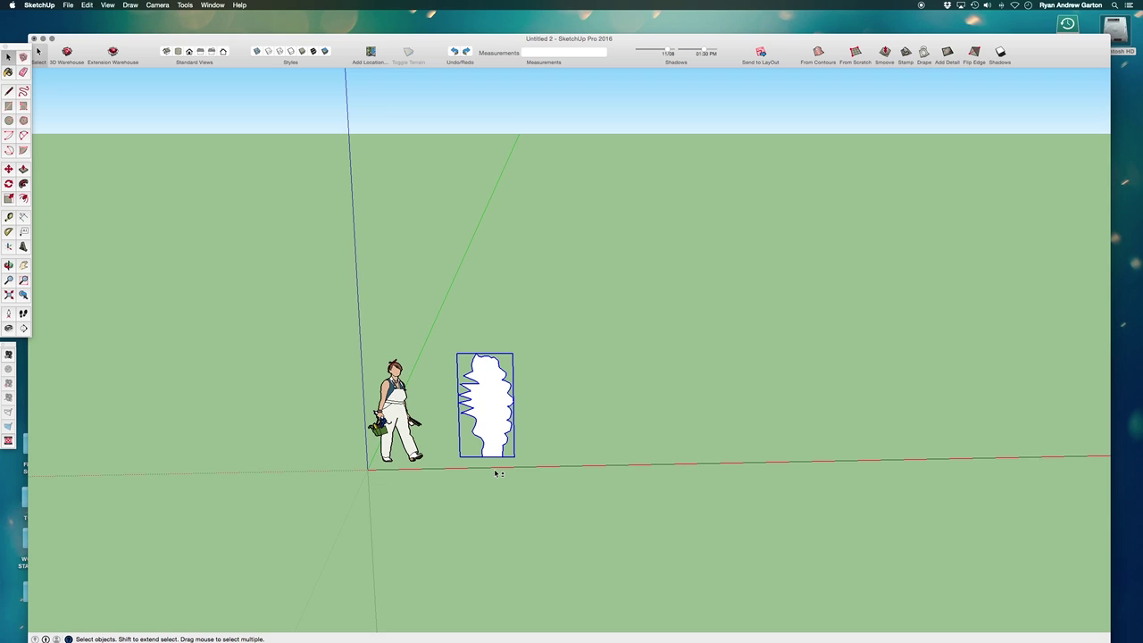
pyautogui.press('r')
pyautogui.click(554, 453)
pyautogui.click(831, 394)
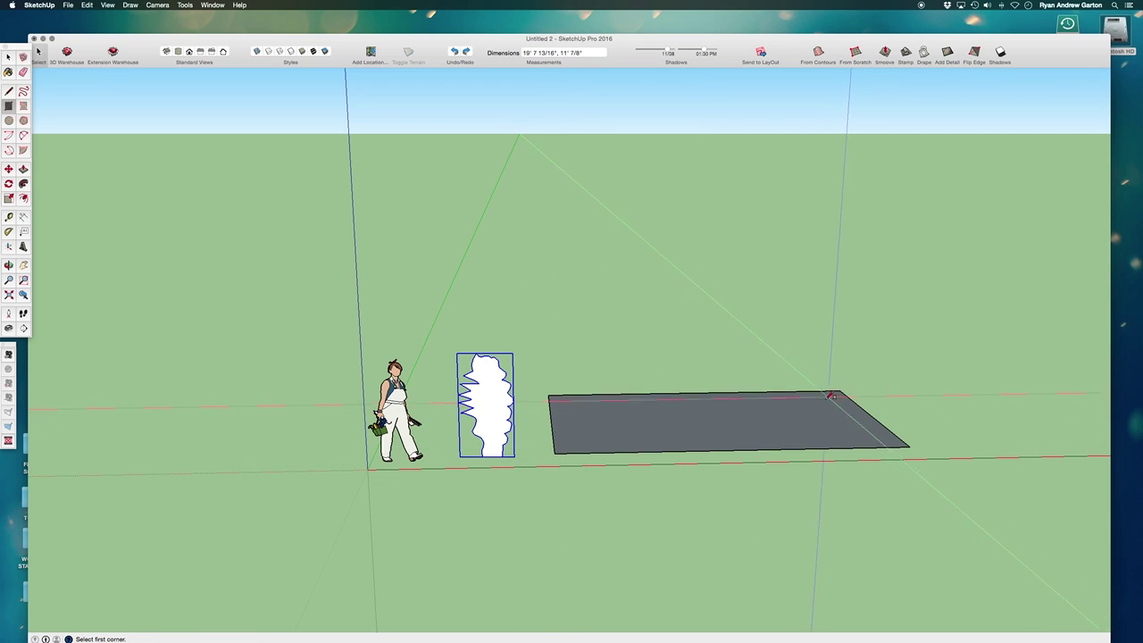
pyautogui.scroll(3, 832, 395)
pyautogui.press('space')
# Push/Pull the ground rectangle upward into a tall white box.
pyautogui.click(749, 413)
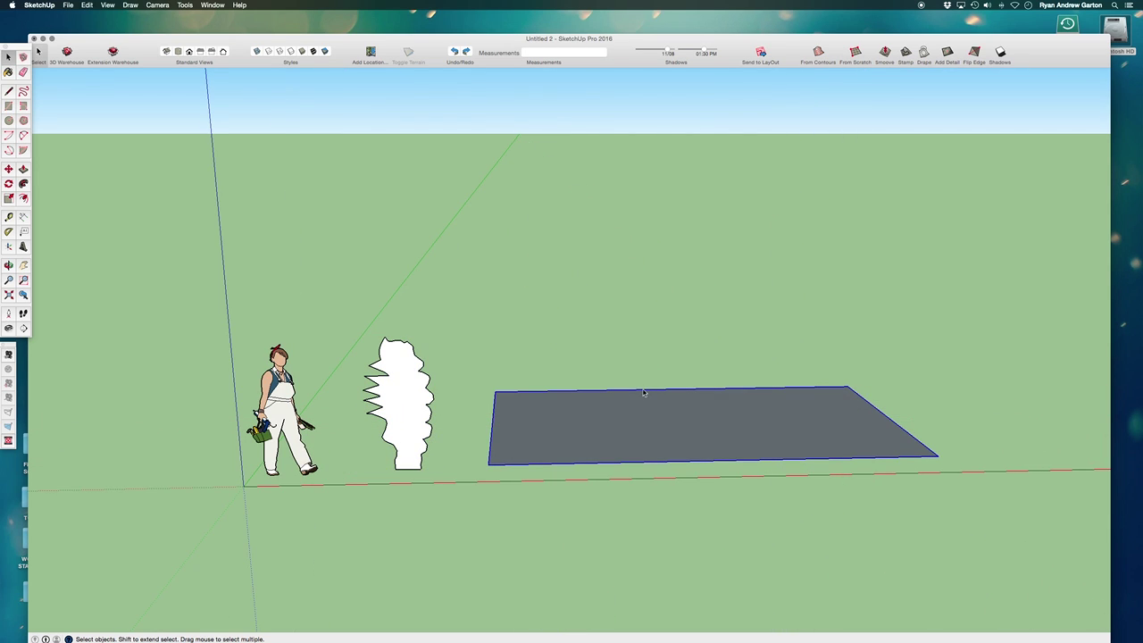
pyautogui.doubleClick(669, 438)
pyautogui.press('p')
pyautogui.moveTo(669, 438); pyautogui.dragTo(665, 255)
pyautogui.press('space')
pyautogui.click(375, 268)
# Place a horizontal guide line across the box, measured up from its bottom edge.
pyautogui.press('super+3')
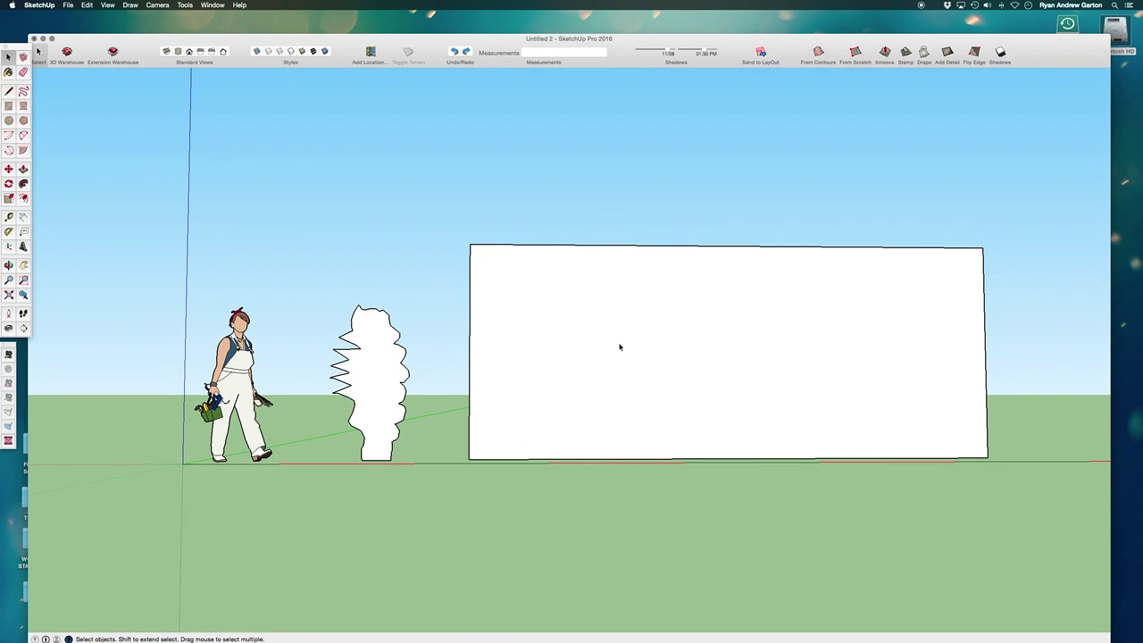
pyautogui.moveTo(383, 414); pyautogui.dragTo(589, 401, button='middle')
pyautogui.scroll(3, 620, 402)
pyautogui.press('t')
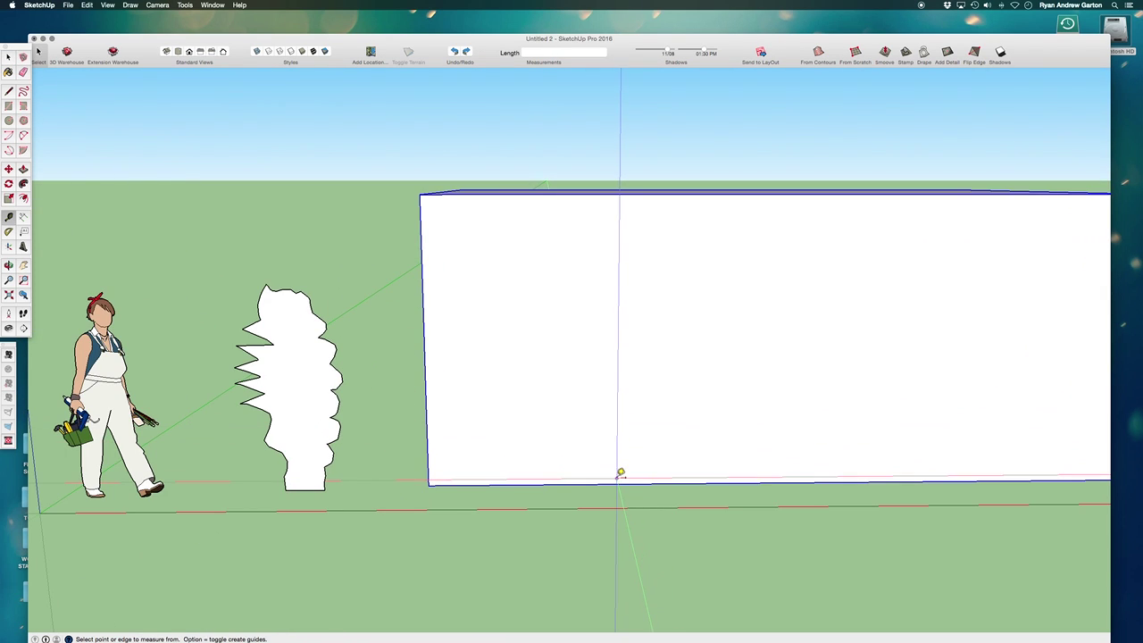
pyautogui.click(617, 482)
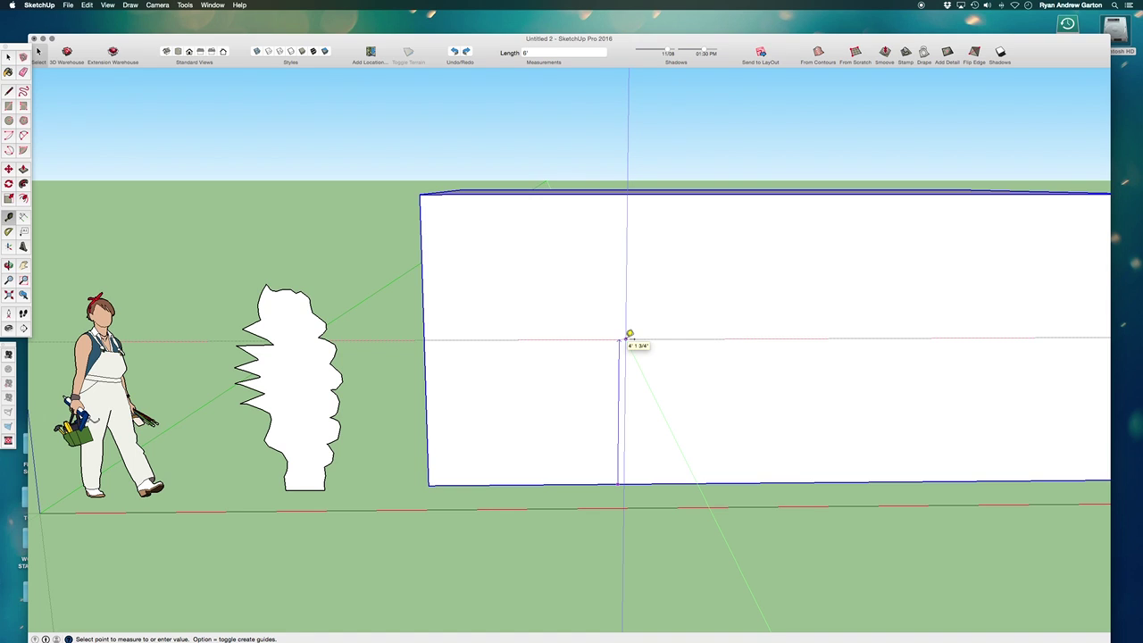
pyautogui.click(630, 334)
pyautogui.scroll(-3, 625, 330)
pyautogui.press('space')
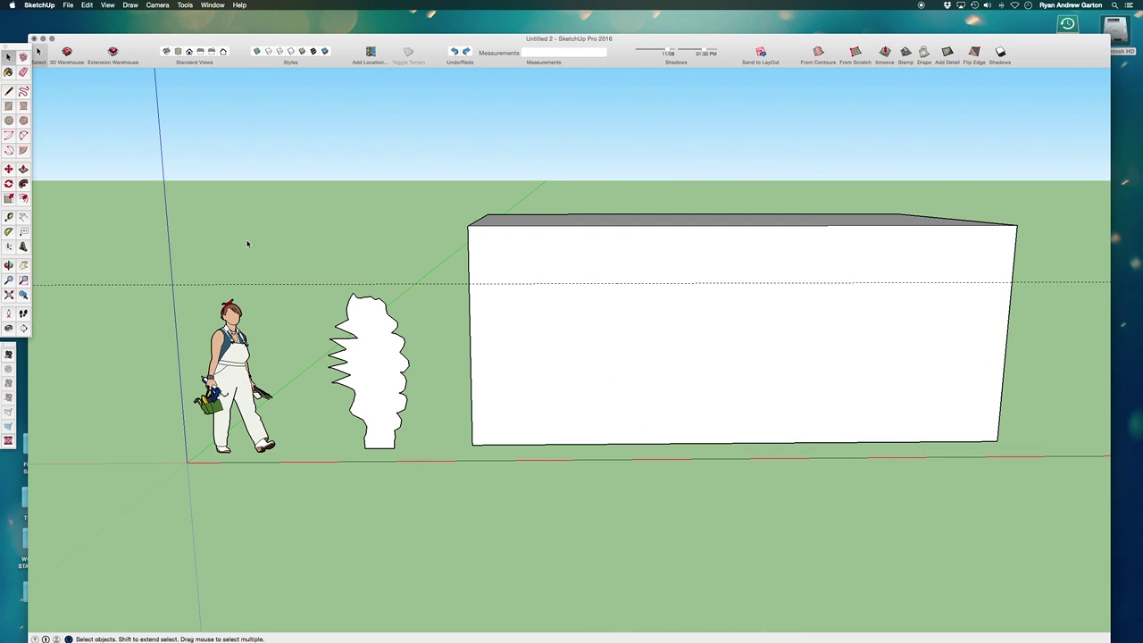
# Start File > Import and browse to SKP_ADVANCED_ONLINE > 03_Model 3 > 2D FACE ME.
pyautogui.click(69, 5)
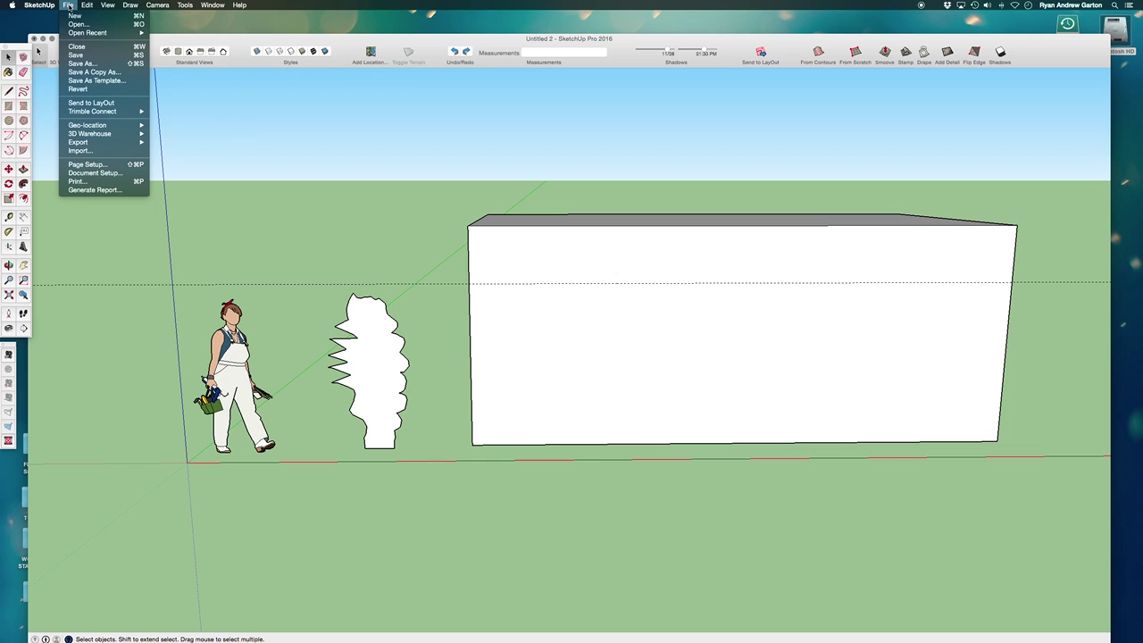
pyautogui.click(126, 151)
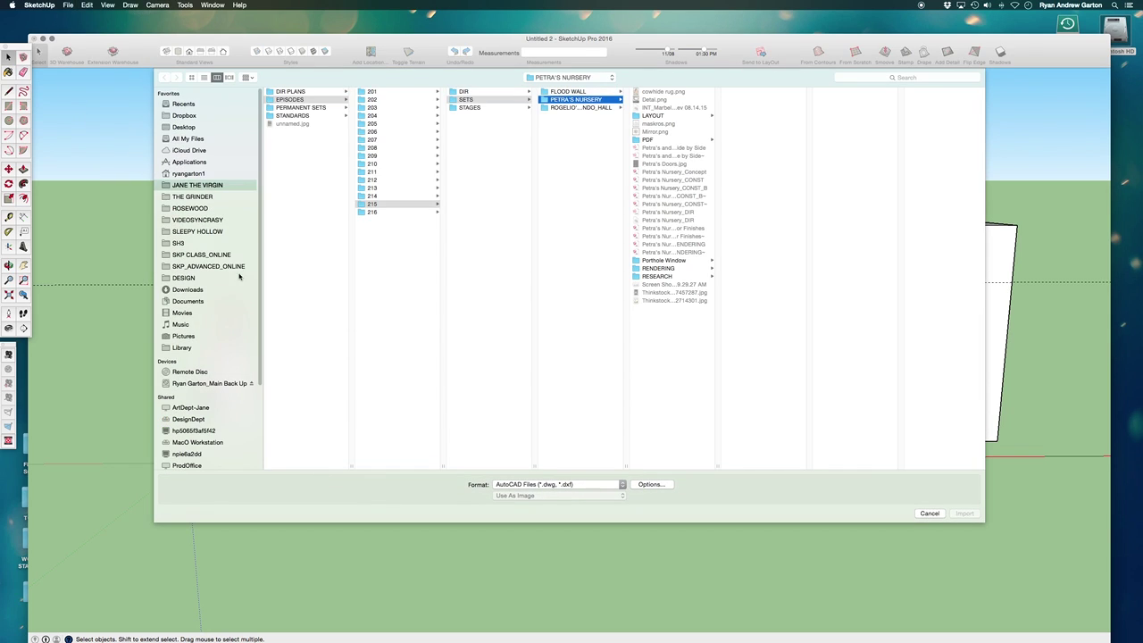
pyautogui.click(208, 266)
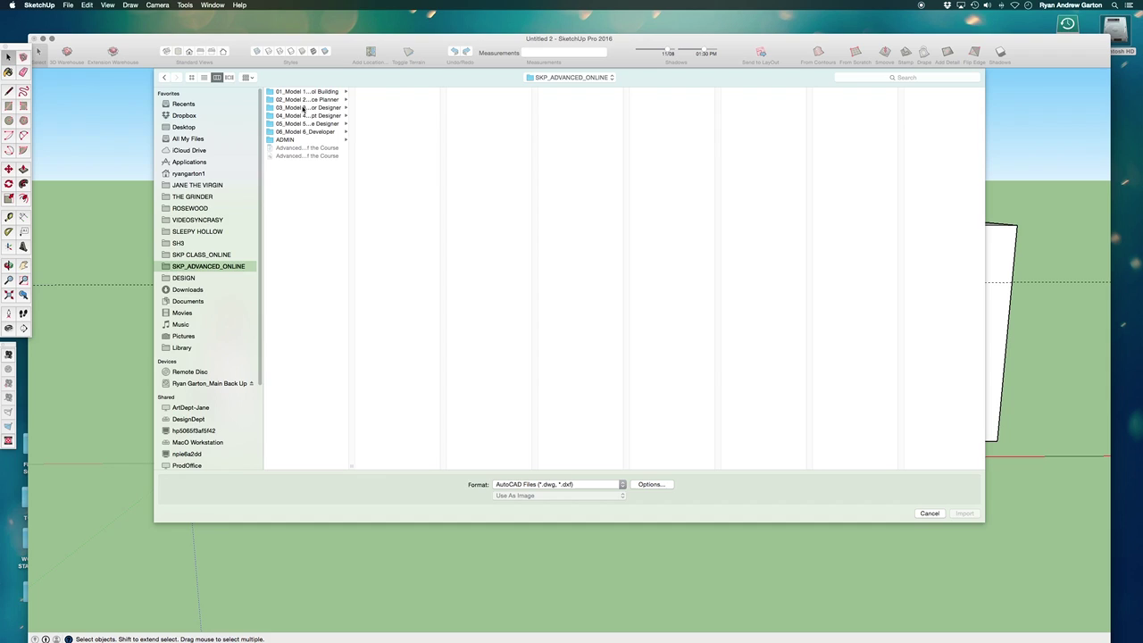
pyautogui.click(302, 108)
pyautogui.click(367, 92)
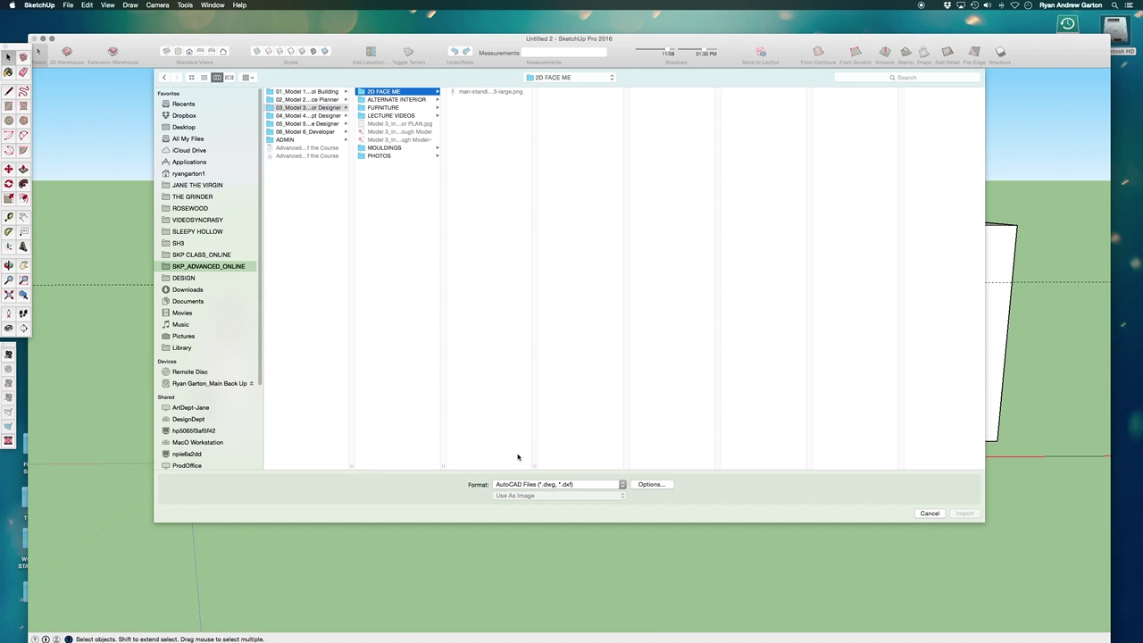
# Set the import format to PNG and select the man silhouette file.
pyautogui.click(570, 488)
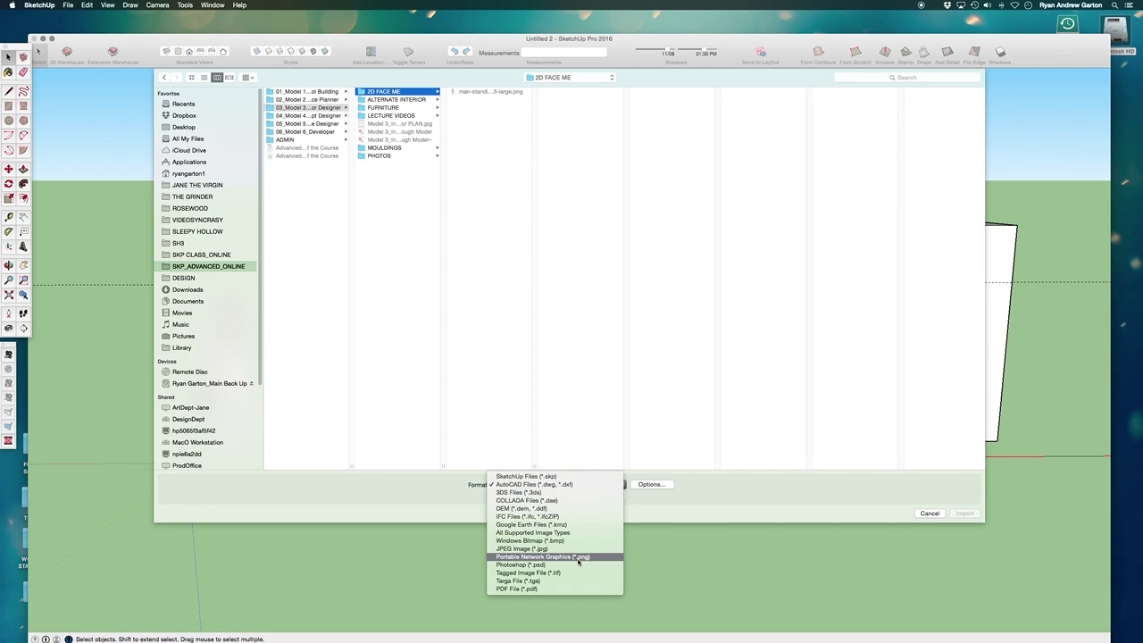
pyautogui.click(497, 561)
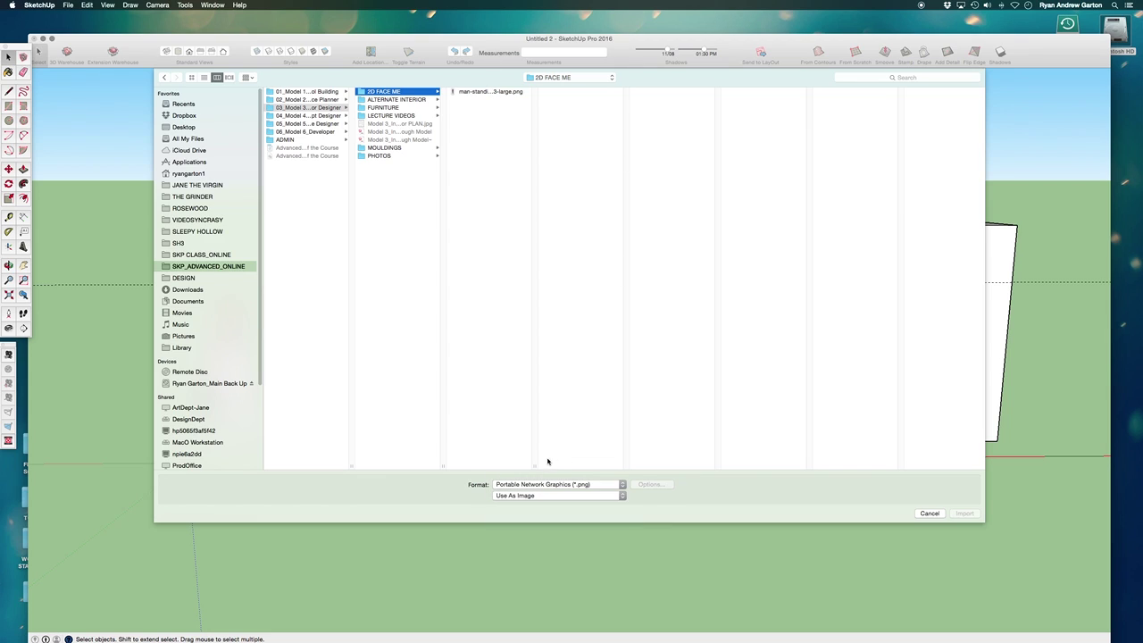
pyautogui.moveTo(533, 465); pyautogui.dragTo(570, 464)
pyautogui.click(530, 93)
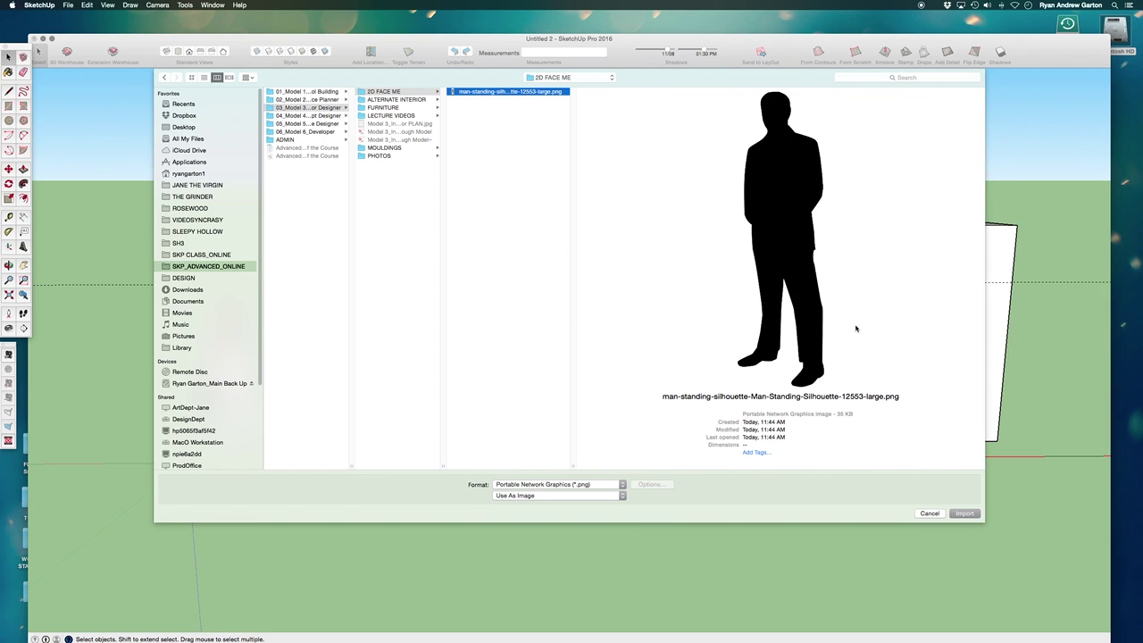
# Import the silhouette image and size it on the ground in front of the box.
pyautogui.click(966, 515)
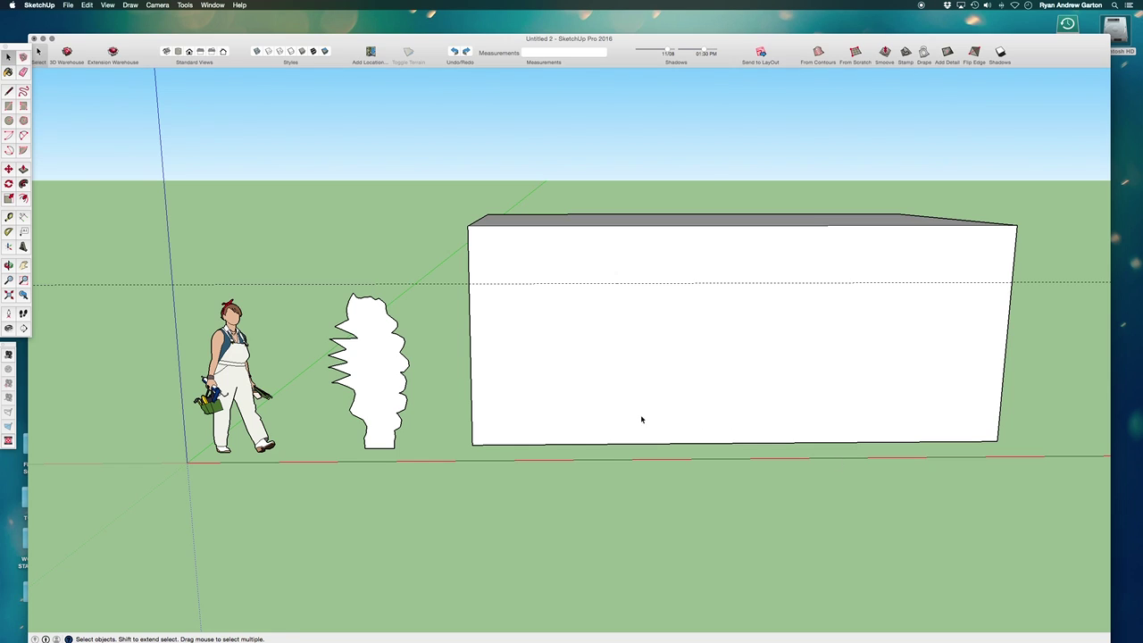
pyautogui.scroll(2, 576, 433)
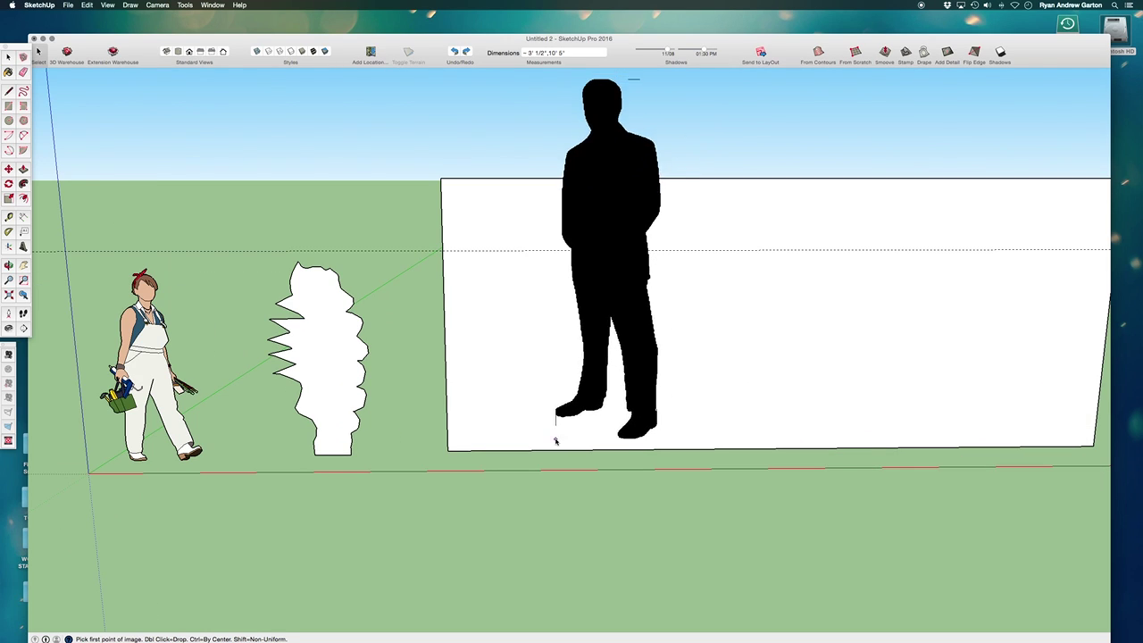
pyautogui.click(481, 440)
pyautogui.scroll(1, 547, 397)
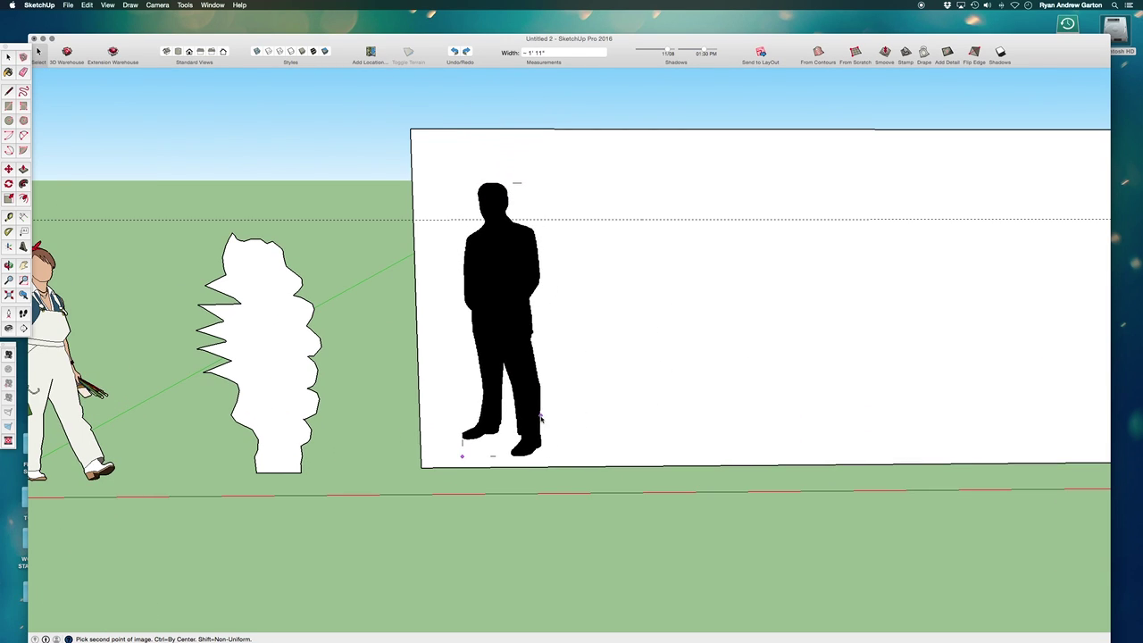
pyautogui.click(541, 415)
pyautogui.scroll(2, 542, 402)
pyautogui.scroll(-1, 536, 366)
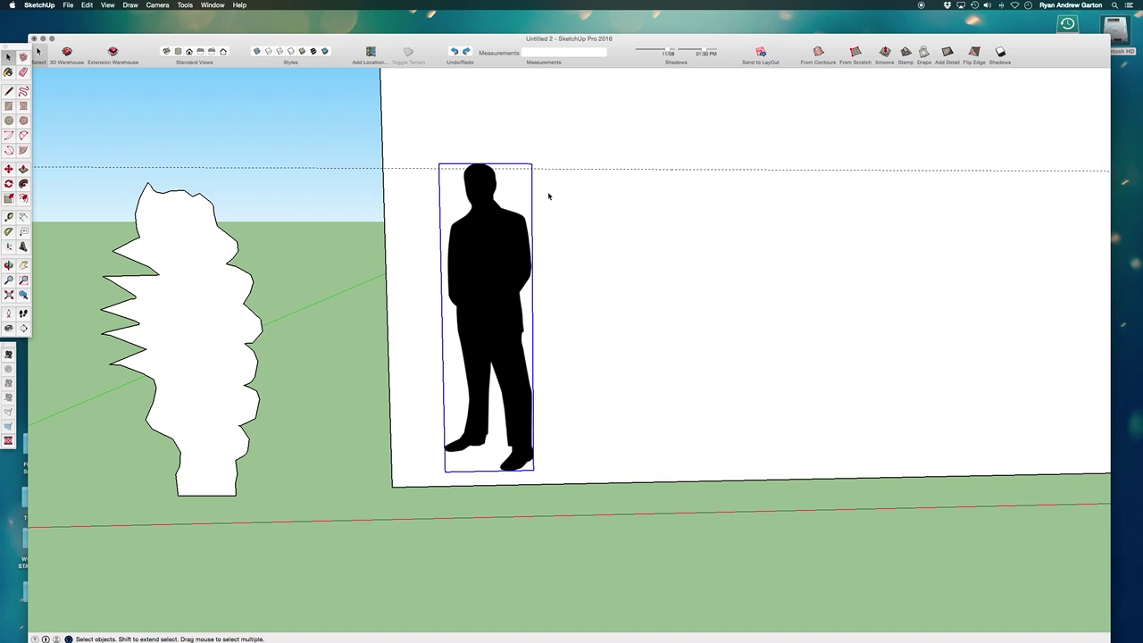
pyautogui.scroll(-2, 548, 193)
# Nudge the silhouette with Move and scale it up slightly to 1.03.
pyautogui.press('m')
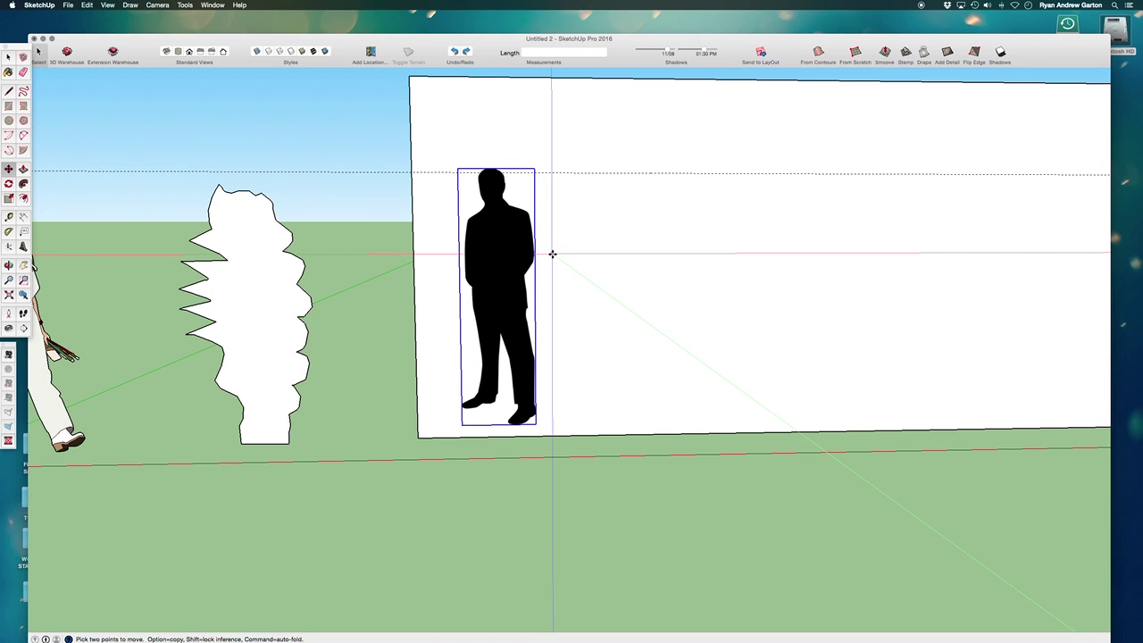
pyautogui.click(551, 253)
pyautogui.scroll(1, 532, 215)
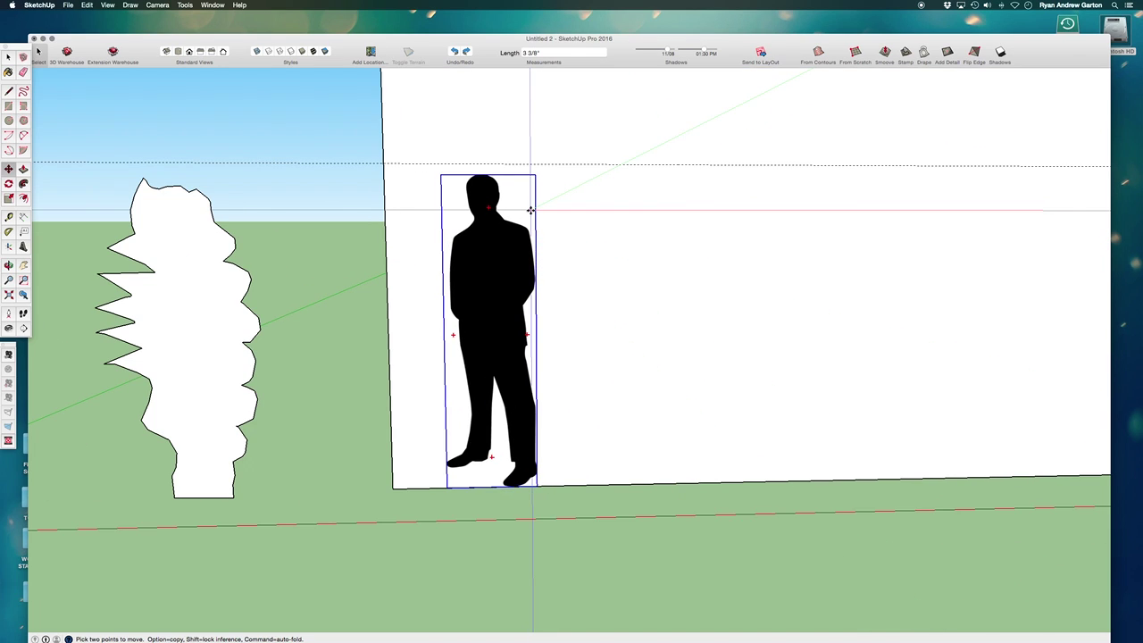
pyautogui.click(531, 210)
pyautogui.press('s')
pyautogui.click(536, 173)
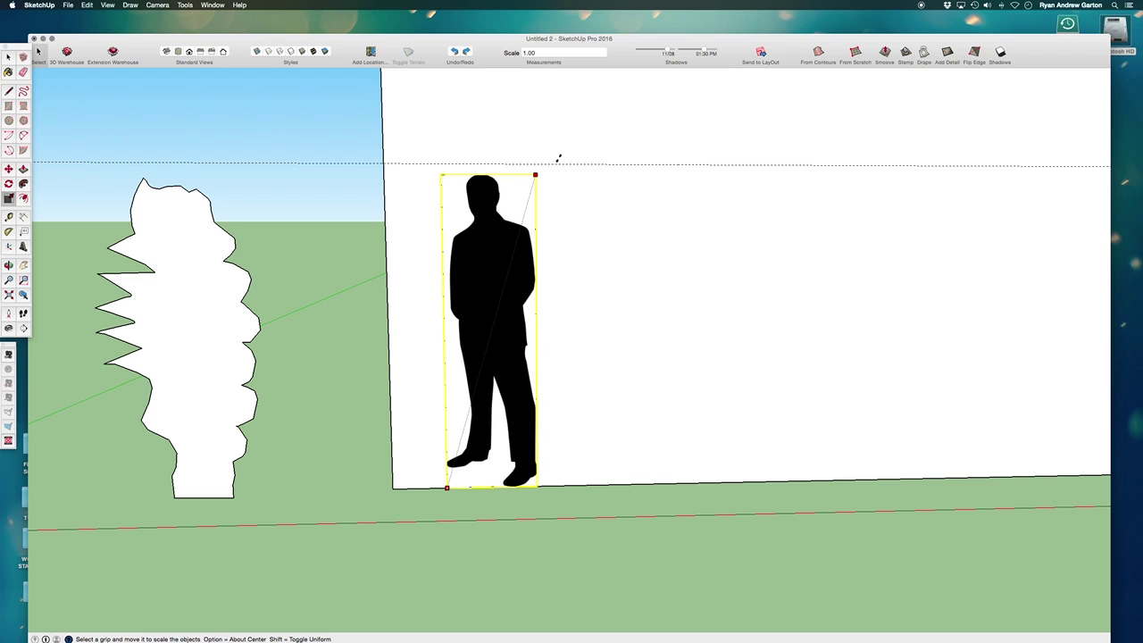
pyautogui.click(562, 143)
# Select the white box and move it to a new position.
pyautogui.press('space')
pyautogui.moveTo(563, 143); pyautogui.dragTo(589, 412, button='middle')
pyautogui.click(589, 413)
pyautogui.scroll(-3, 588, 413)
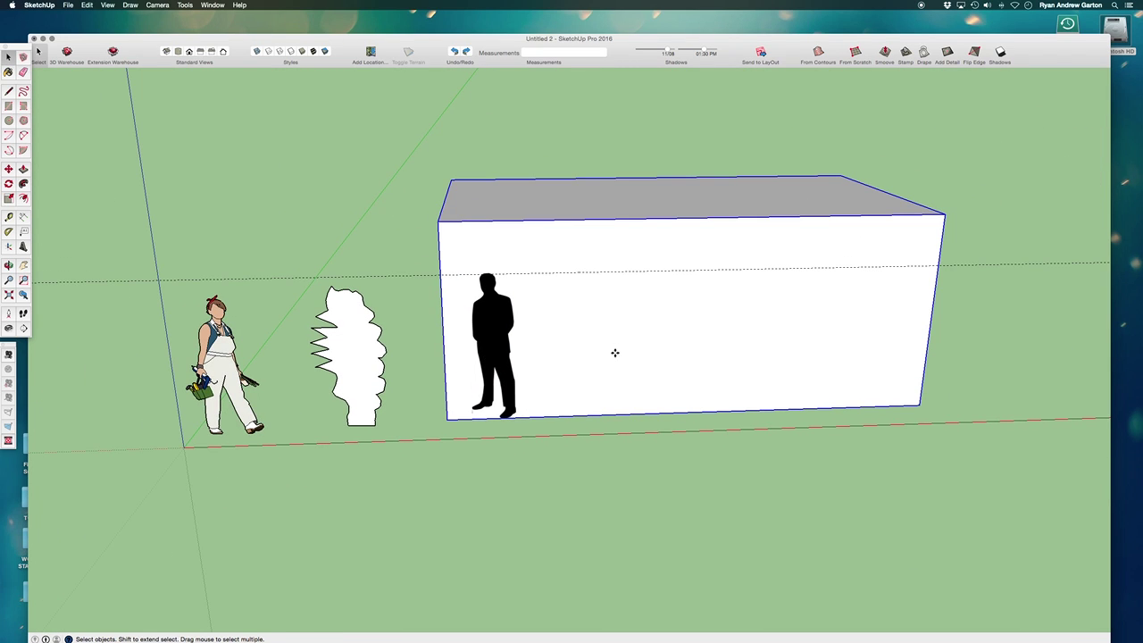
pyautogui.press('m')
pyautogui.click(615, 352)
pyautogui.click(606, 299)
pyautogui.press('space')
# Delete the white box, then select the man silhouette.
pyautogui.press('Delete')
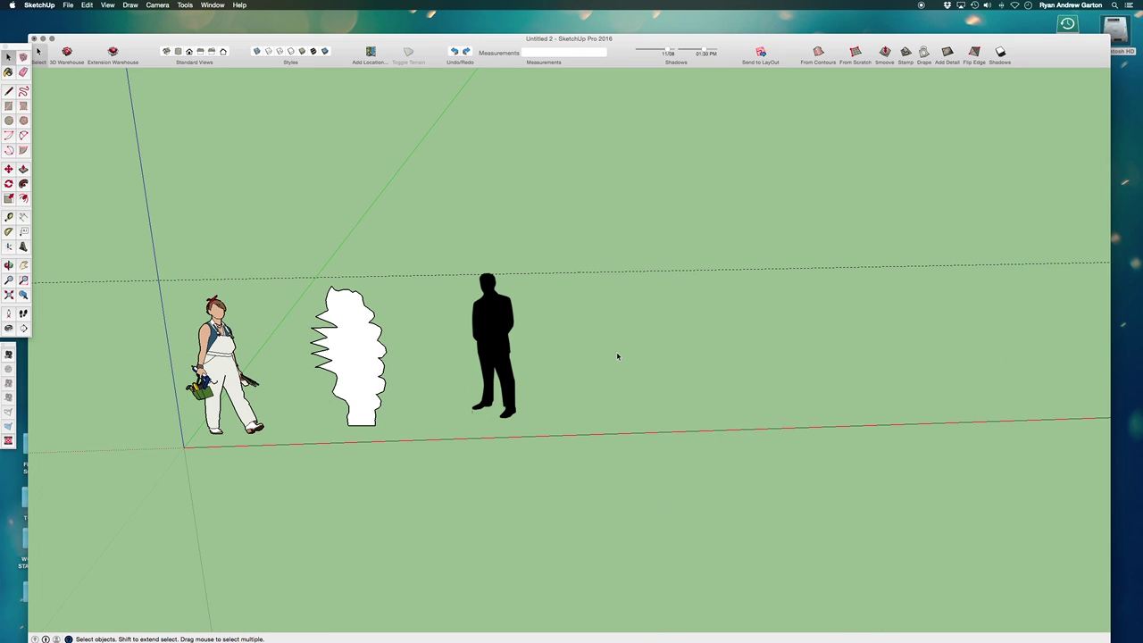
pyautogui.scroll(2, 503, 349)
pyautogui.click(502, 347)
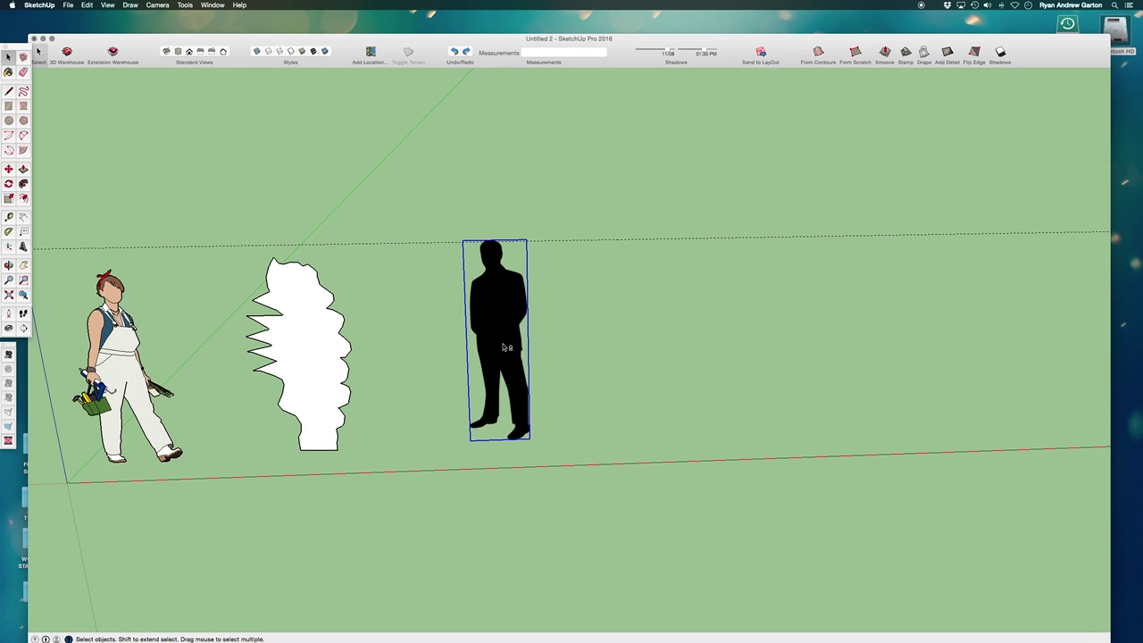
pyautogui.moveTo(525, 315); pyautogui.dragTo(508, 291, button='middle')
# Reselect the man silhouette and choose Make Component from its context menu.
pyautogui.rightClick(508, 290)
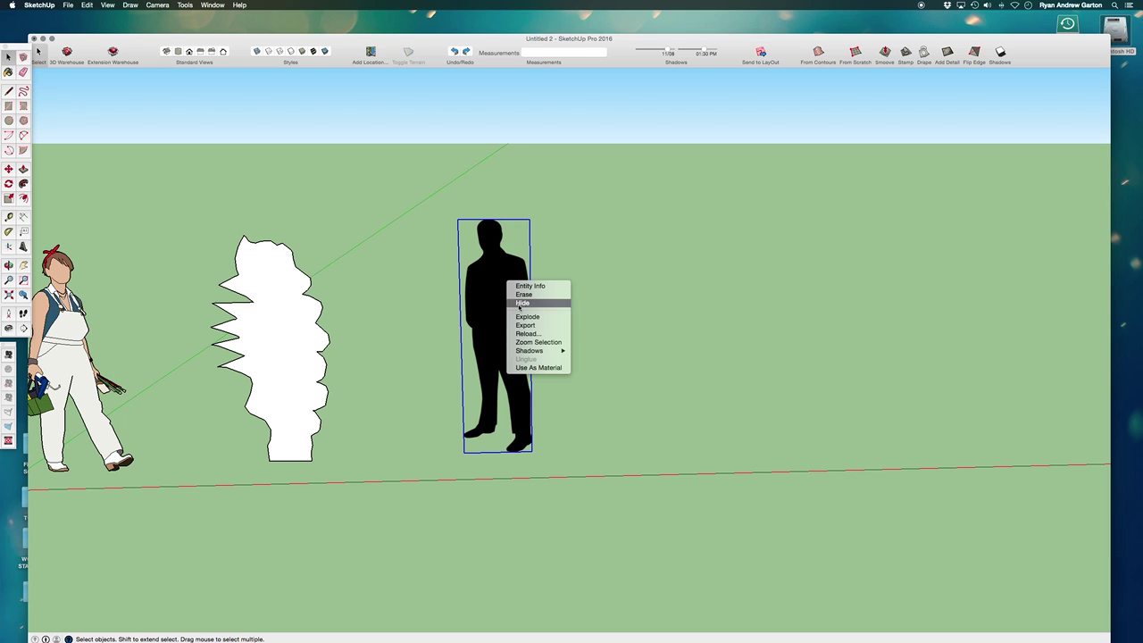
pyautogui.click(614, 301)
pyautogui.click(625, 491)
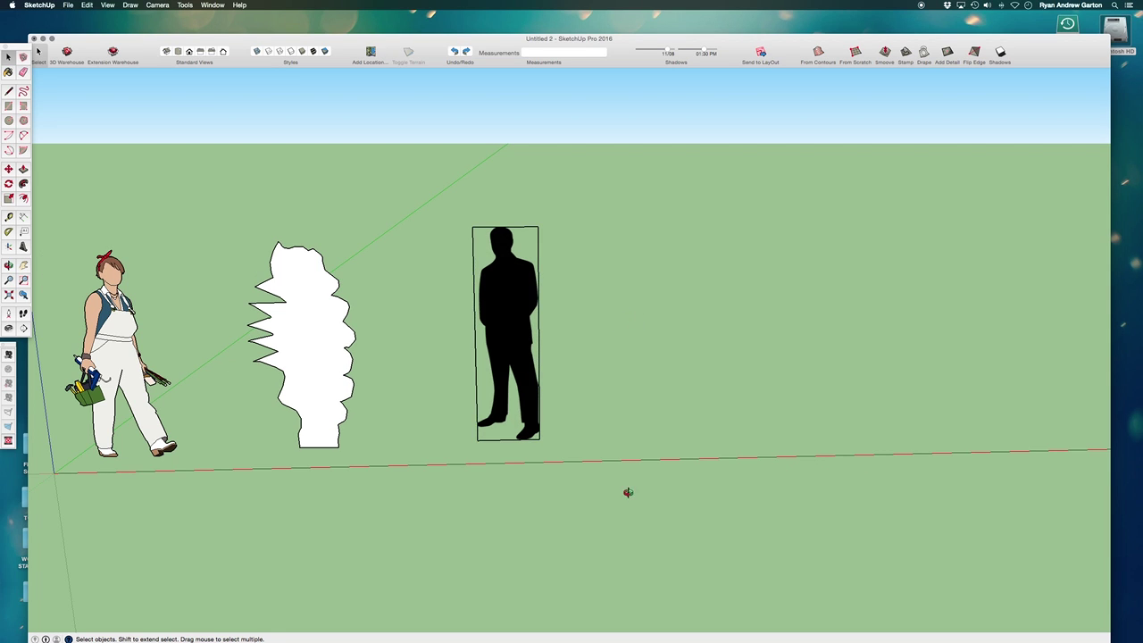
pyautogui.moveTo(625, 491); pyautogui.dragTo(510, 250, button='middle')
pyautogui.scroll(3, 762, 398)
pyautogui.click(502, 251)
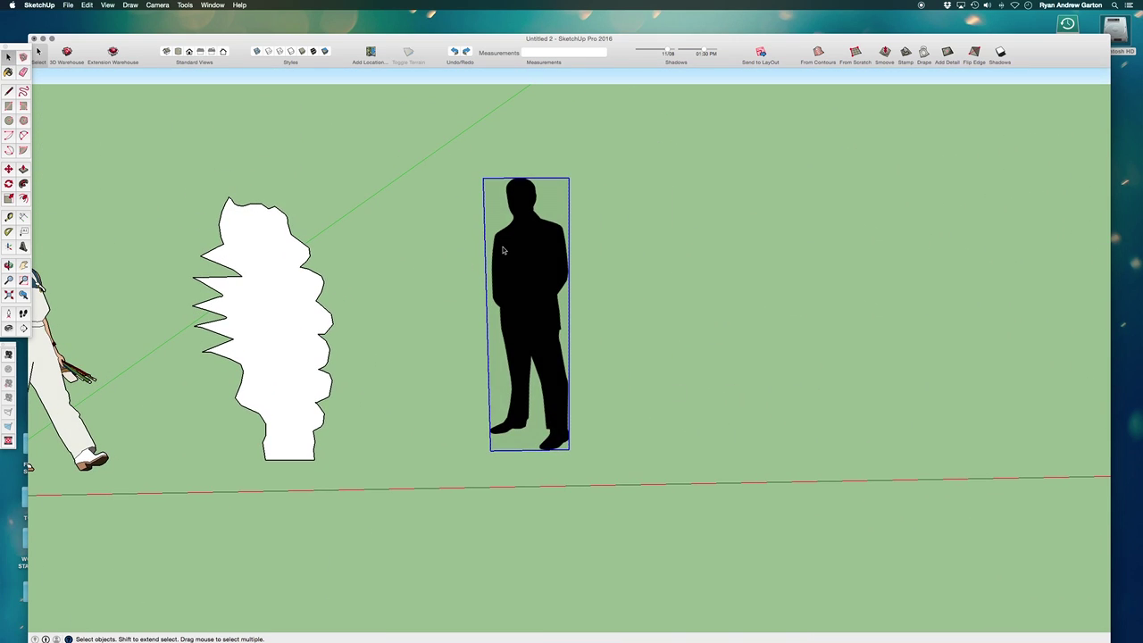
pyautogui.rightClick(506, 364)
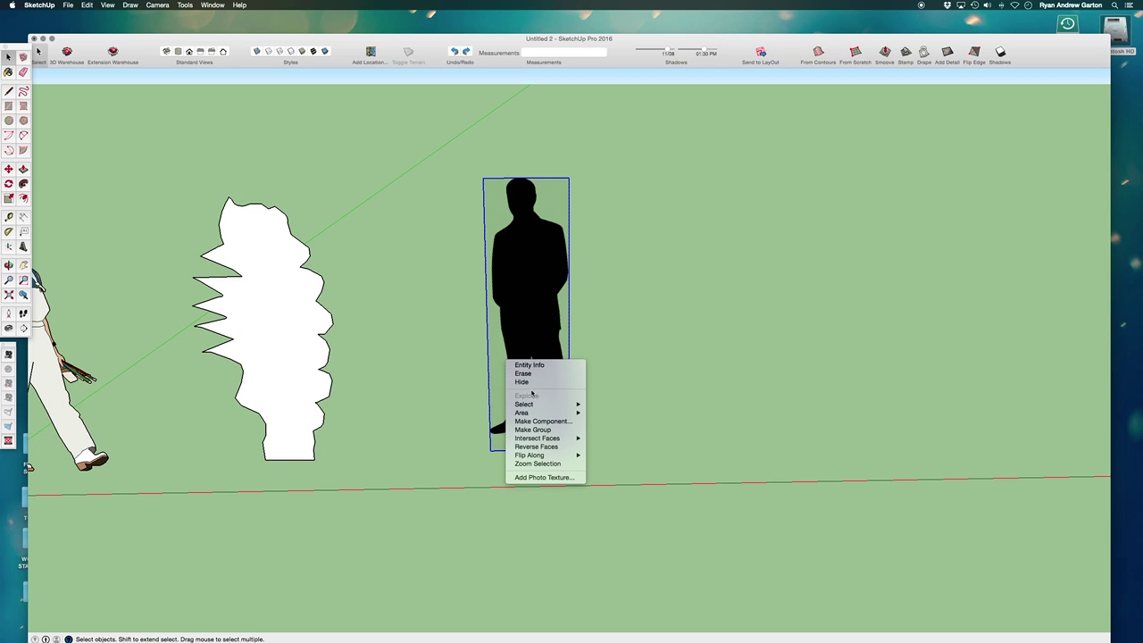
pyautogui.click(541, 421)
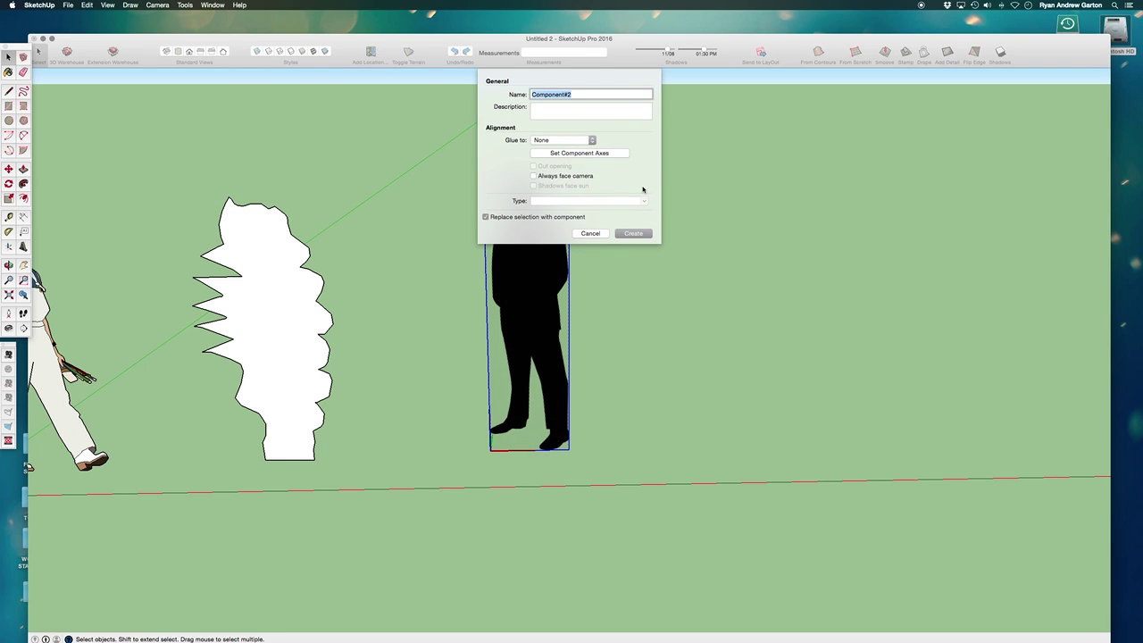
# Set the component axes origin at the midpoint of the silhouette's bottom edge.
pyautogui.click(587, 154)
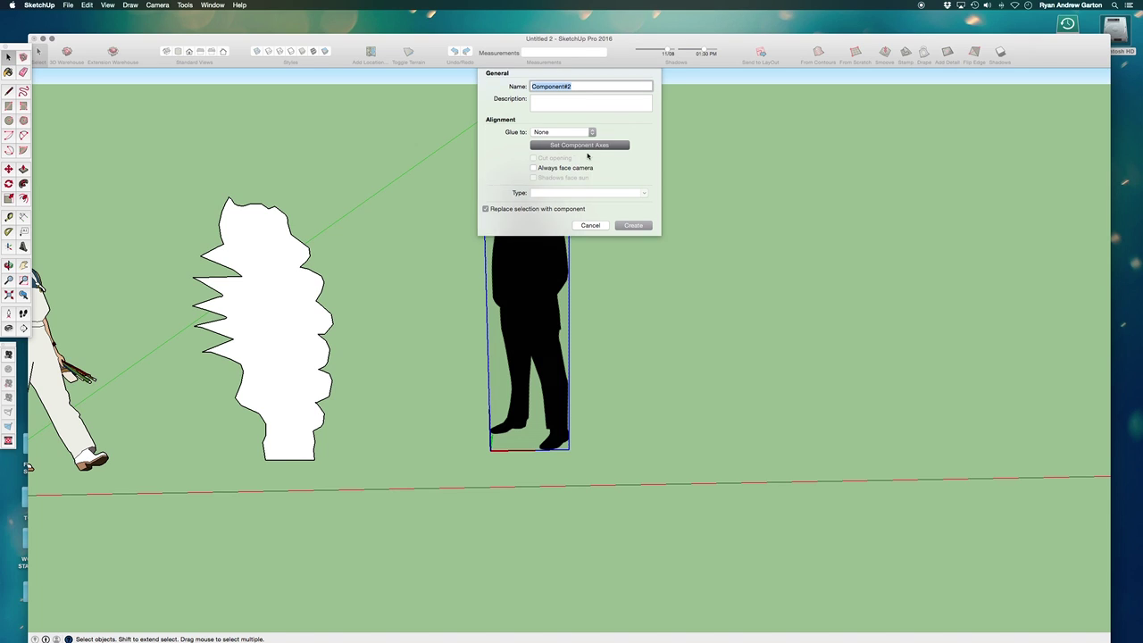
pyautogui.scroll(4, 540, 384)
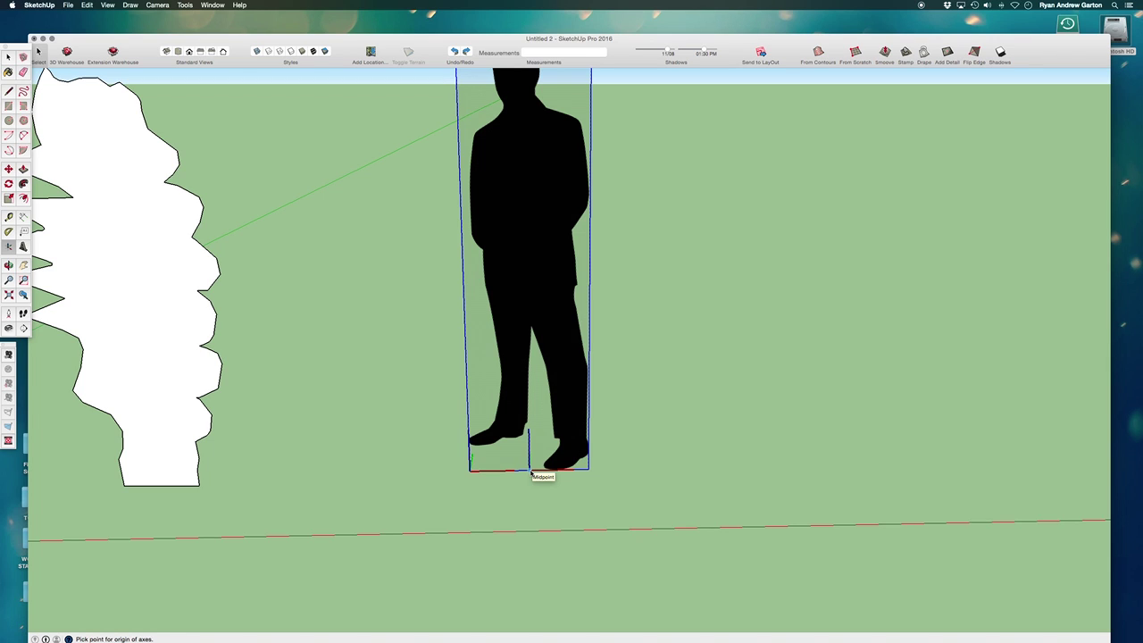
pyautogui.click(529, 471)
pyautogui.scroll(-5, 353, 395)
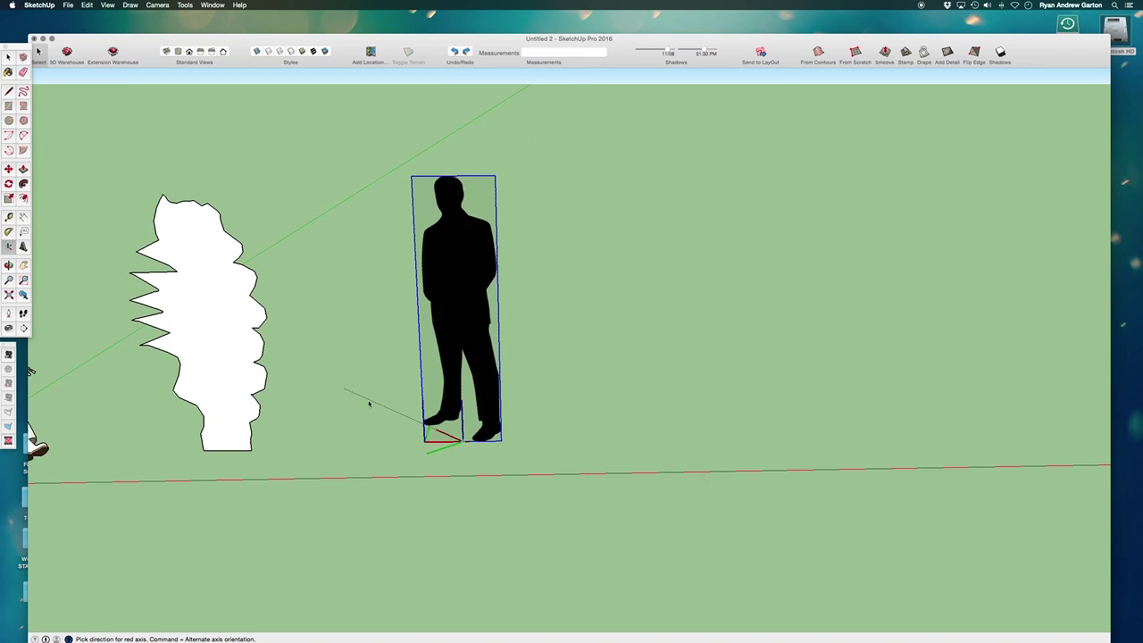
pyautogui.moveTo(576, 444); pyautogui.dragTo(557, 396, button='middle')
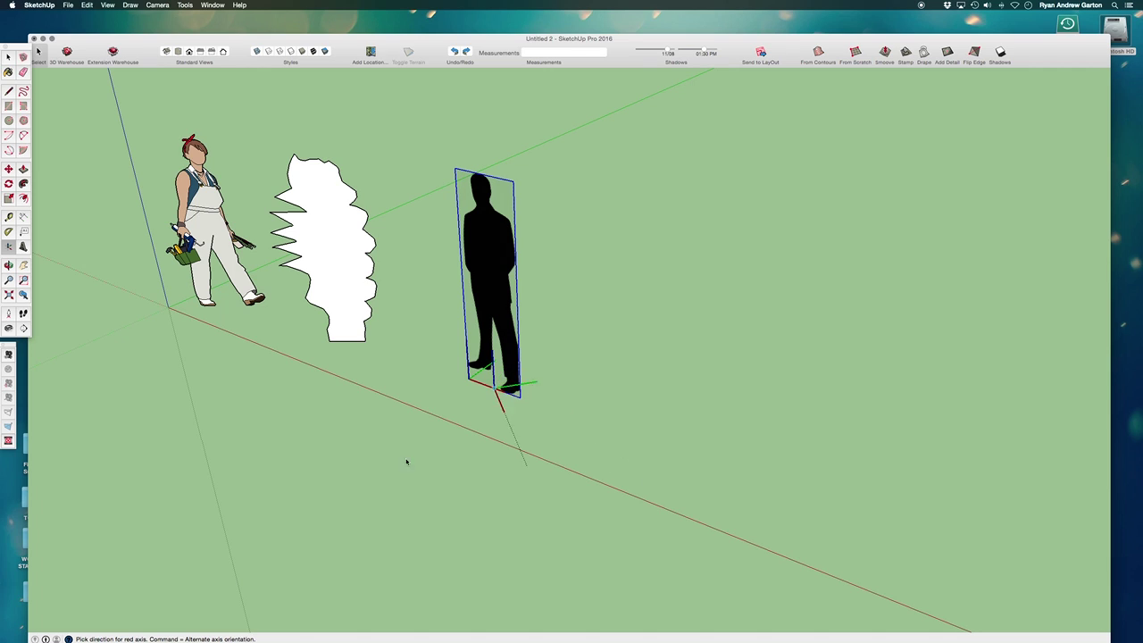
# Set the red and green axes, enable Always face camera, and create Component#2.
pyautogui.click(593, 431)
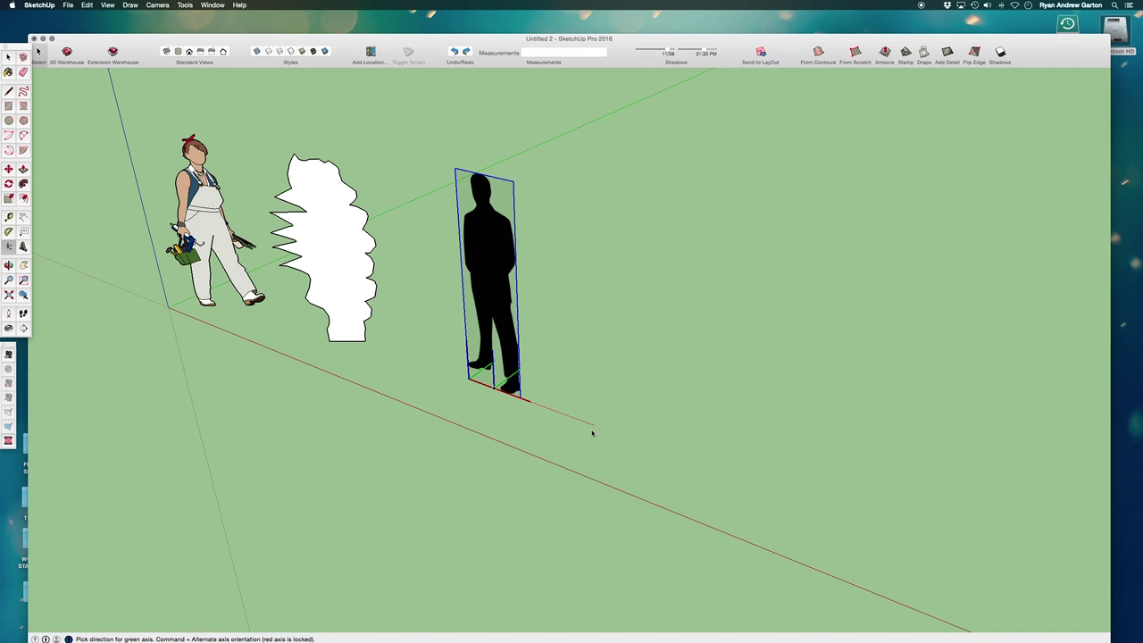
pyautogui.press('o')
pyautogui.moveTo(601, 435); pyautogui.dragTo(501, 401, button='middle')
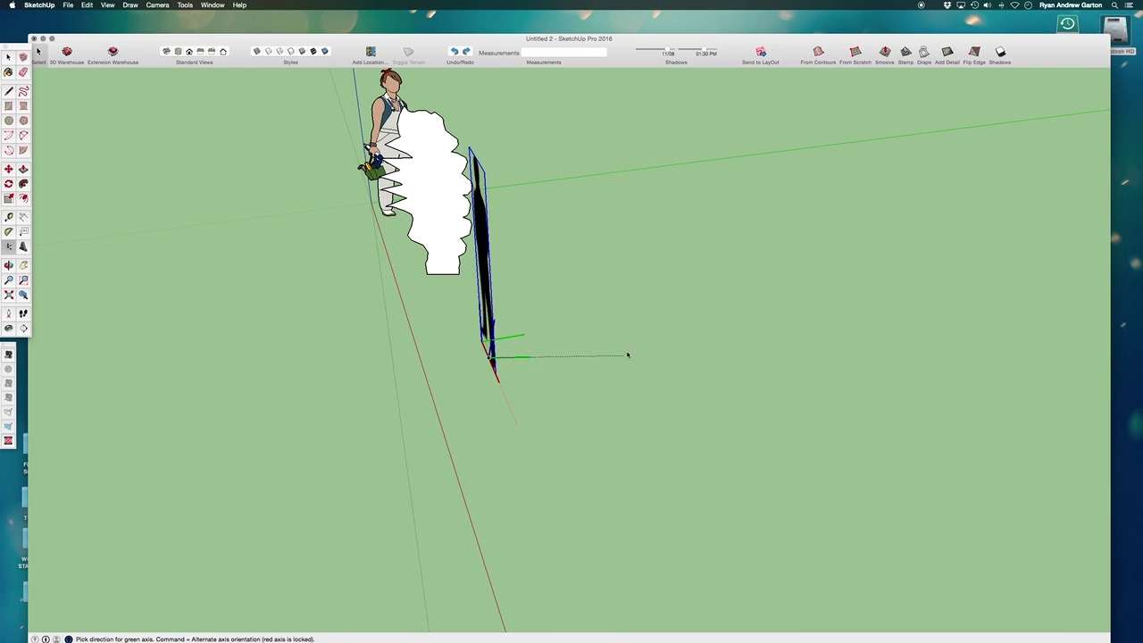
pyautogui.moveTo(643, 327); pyautogui.dragTo(598, 362, button='middle')
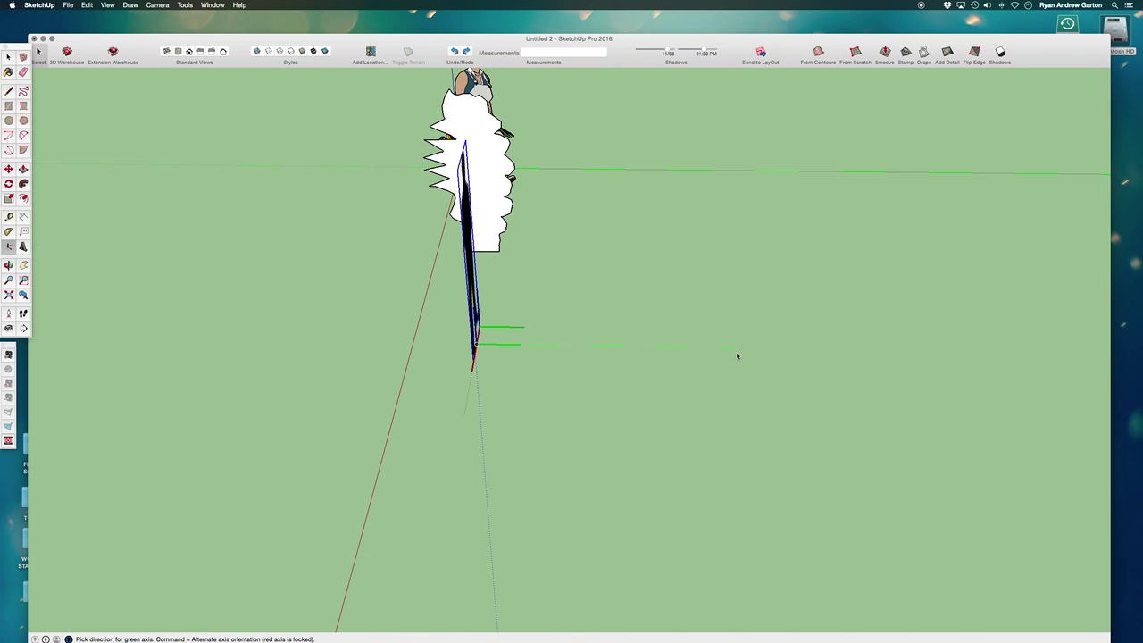
pyautogui.click(738, 355)
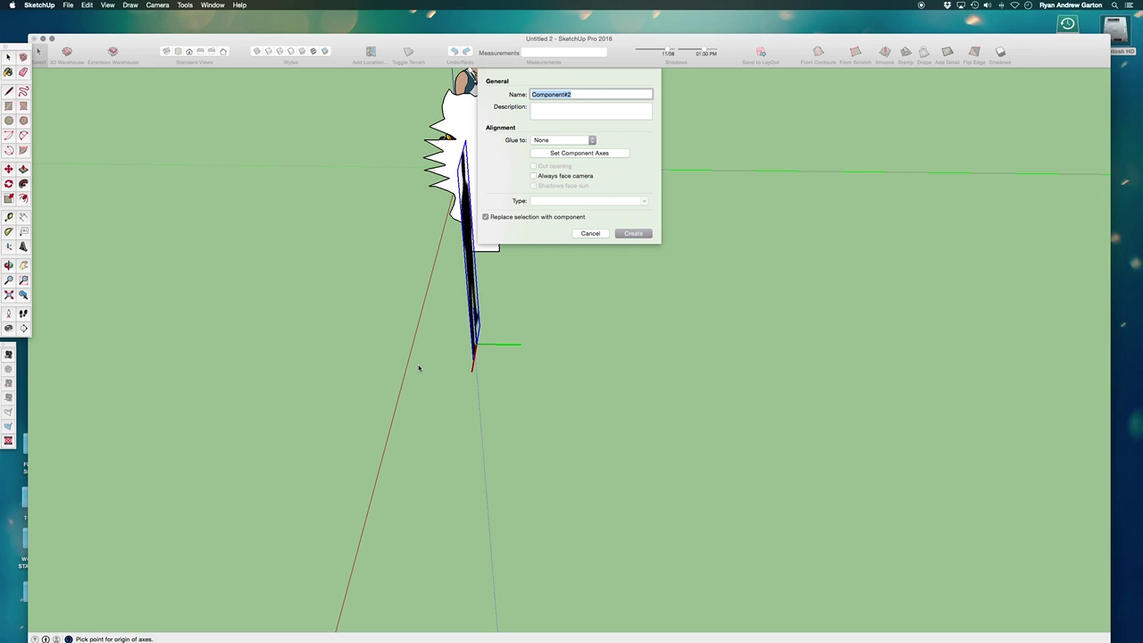
pyautogui.click(533, 176)
pyautogui.click(648, 234)
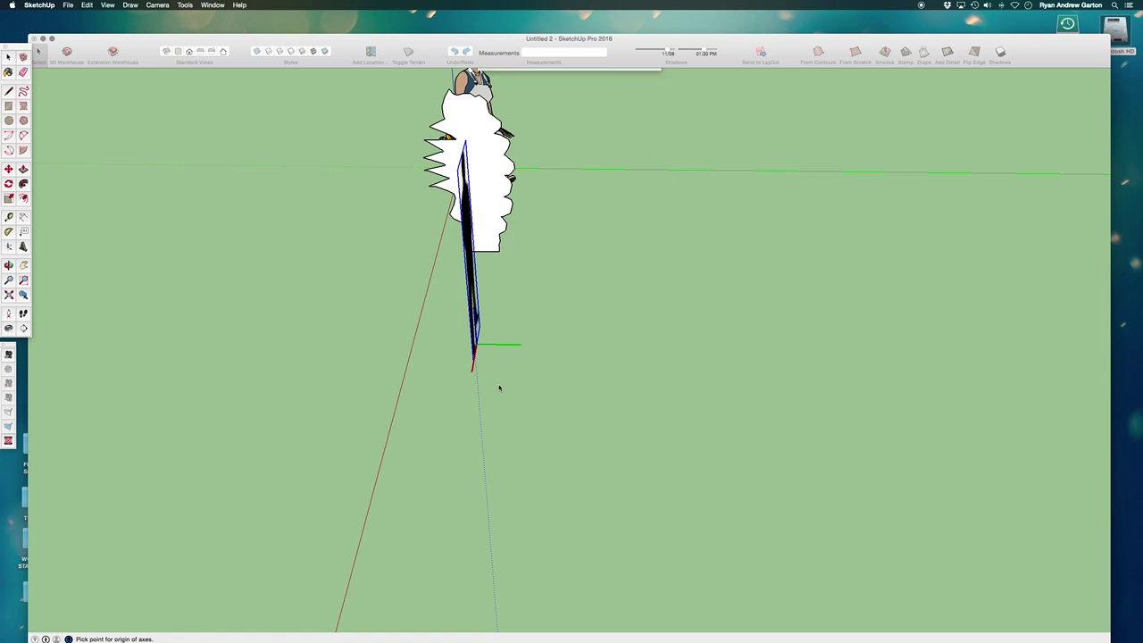
# Clear the selection and orbit to look down on the man silhouette and its frame.
pyautogui.press('o')
pyautogui.moveTo(409, 409); pyautogui.dragTo(475, 266)
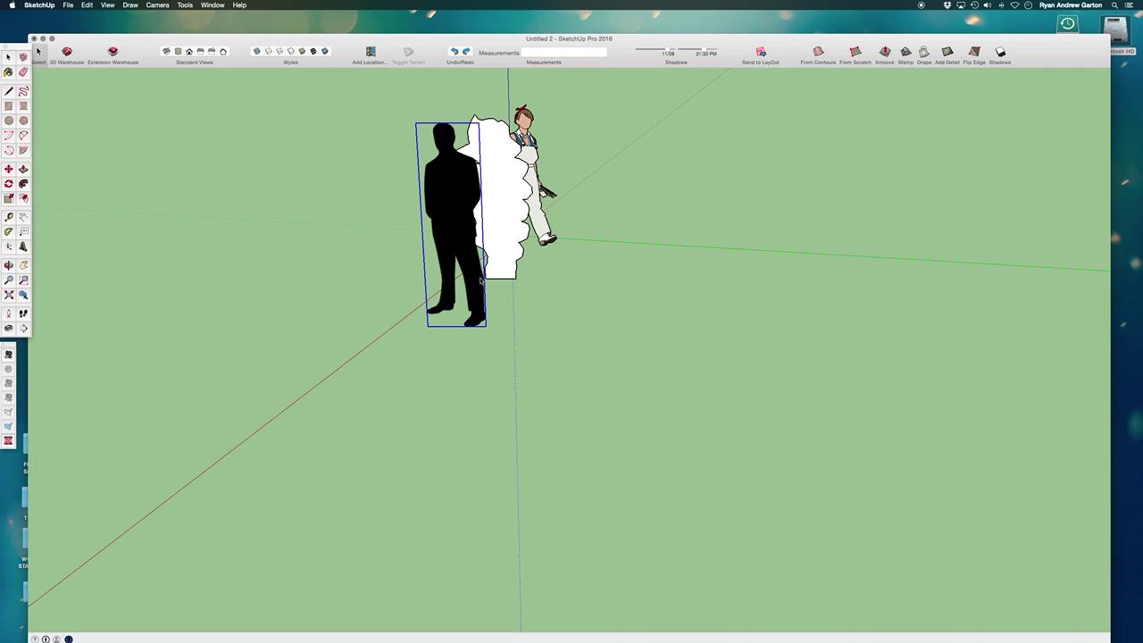
pyautogui.scroll(-2, 450, 307)
pyautogui.scroll(-1, 598, 420)
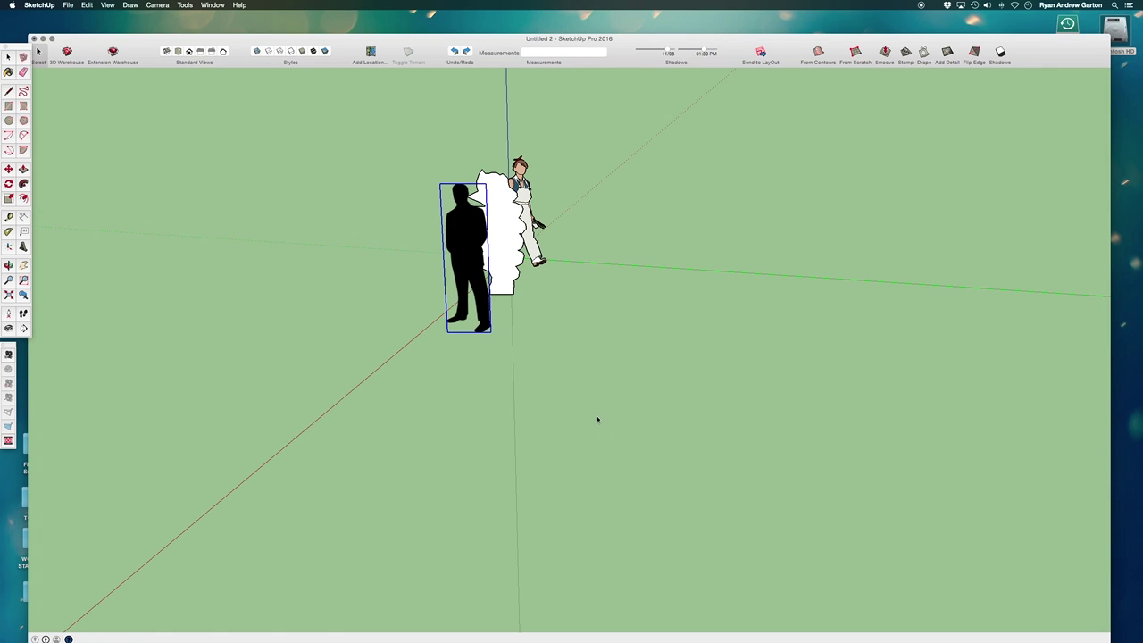
pyautogui.moveTo(488, 383); pyautogui.dragTo(567, 256, button='middle')
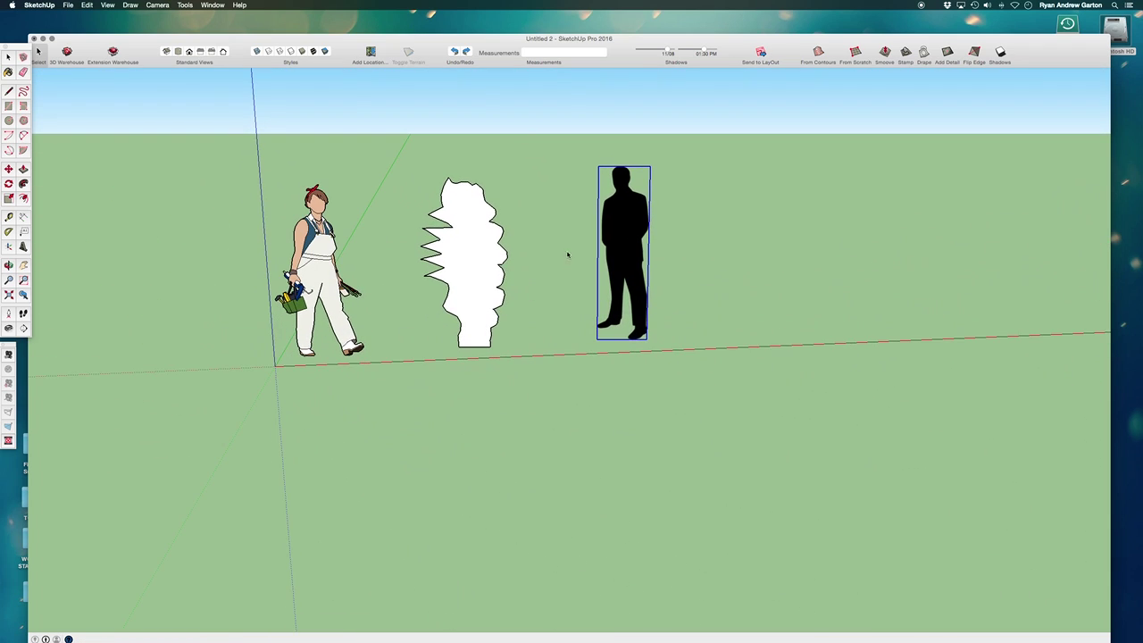
pyautogui.moveTo(783, 435); pyautogui.dragTo(285, 265, button='middle')
pyautogui.click(8, 56)
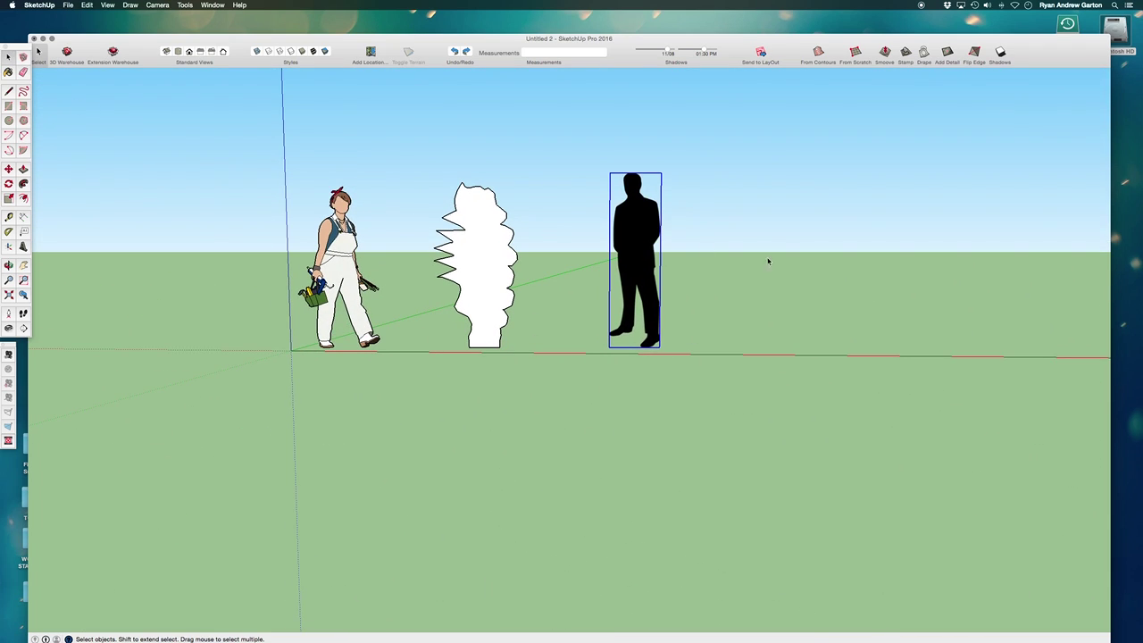
pyautogui.click(768, 258)
pyautogui.moveTo(768, 258); pyautogui.dragTo(545, 122, button='middle')
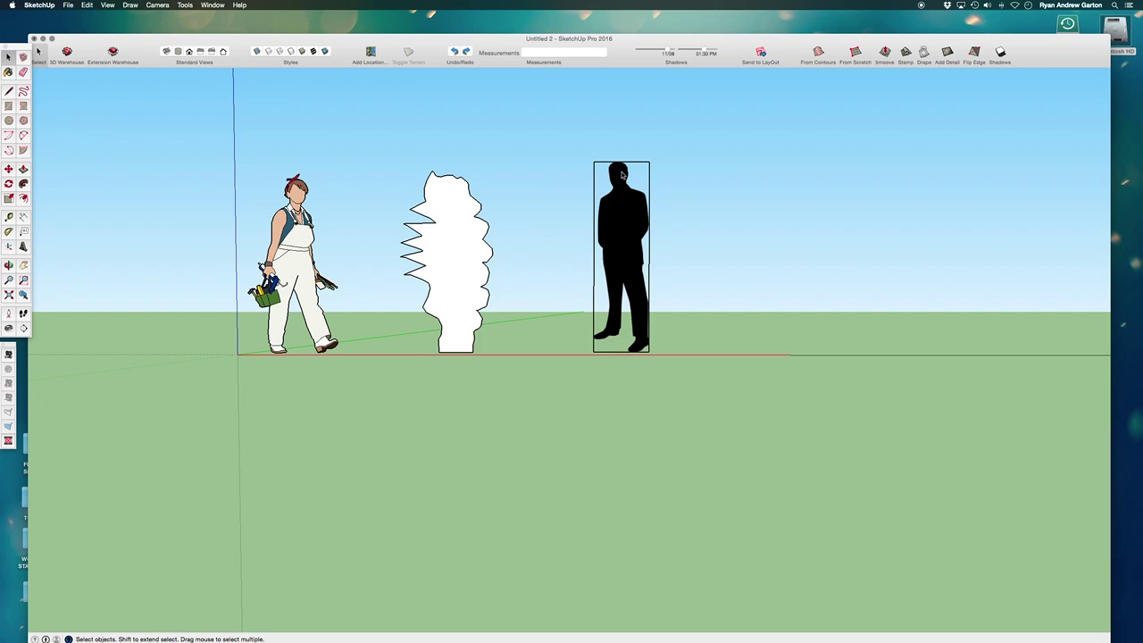
pyautogui.moveTo(629, 250); pyautogui.dragTo(593, 232, button='middle')
# Open the silhouette component and delete the top and right frame edges.
pyautogui.doubleClick(593, 233)
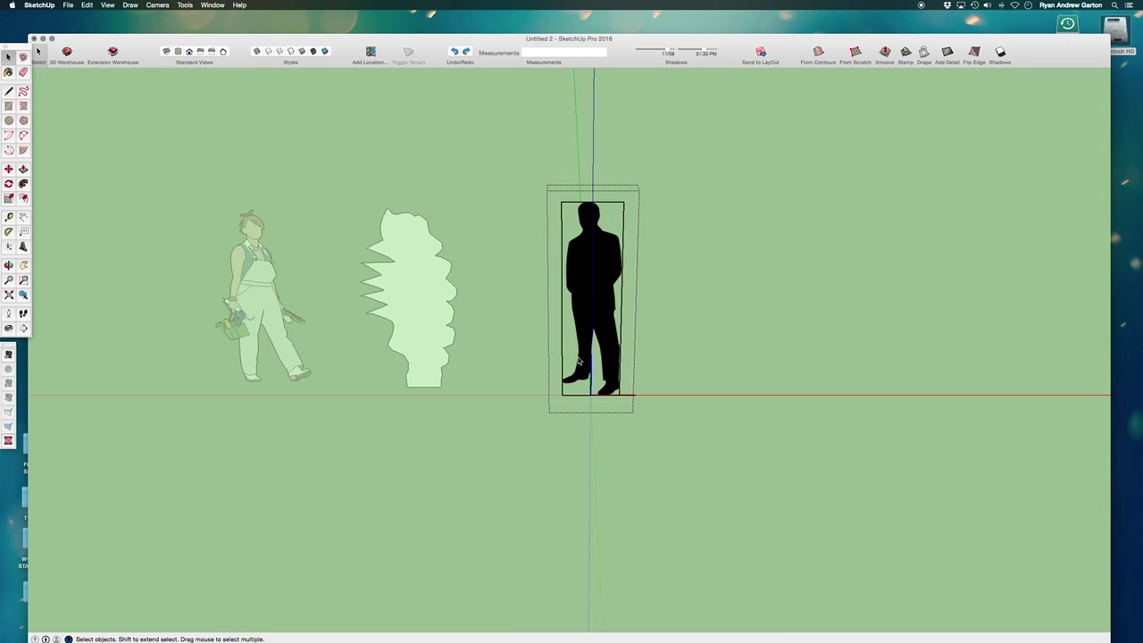
pyautogui.scroll(2, 625, 314)
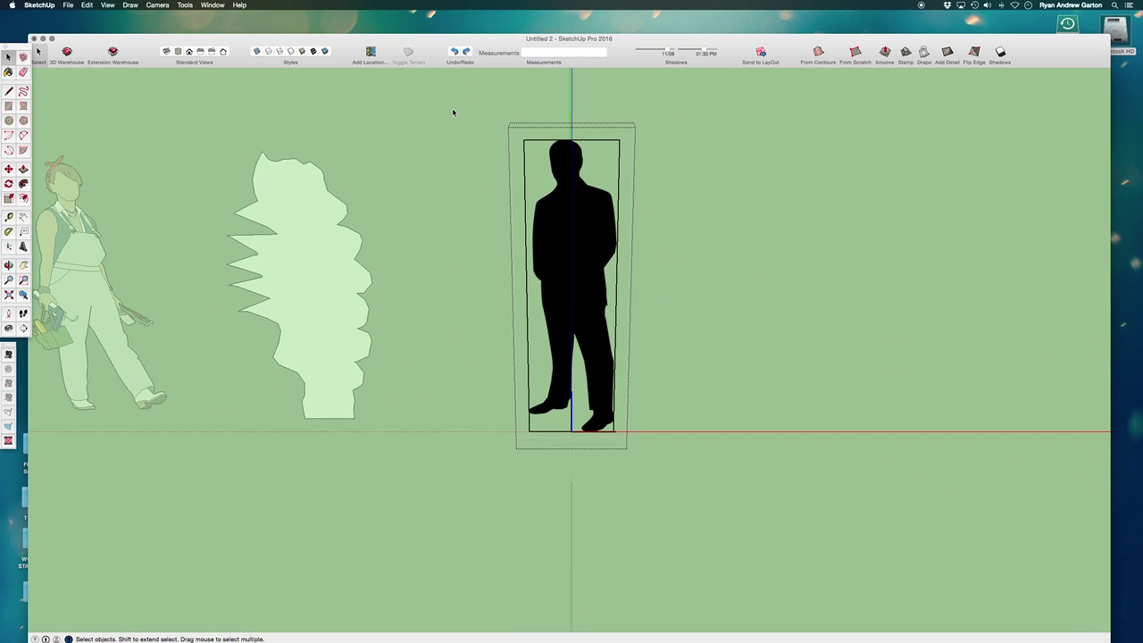
pyautogui.click(578, 140)
pyautogui.press('Delete')
pyautogui.moveTo(608, 118); pyautogui.dragTo(707, 565)
pyautogui.press('Delete')
# Delete the bottom and left frame edges, then exit the component.
pyautogui.moveTo(497, 410); pyautogui.dragTo(798, 564)
pyautogui.press('Delete')
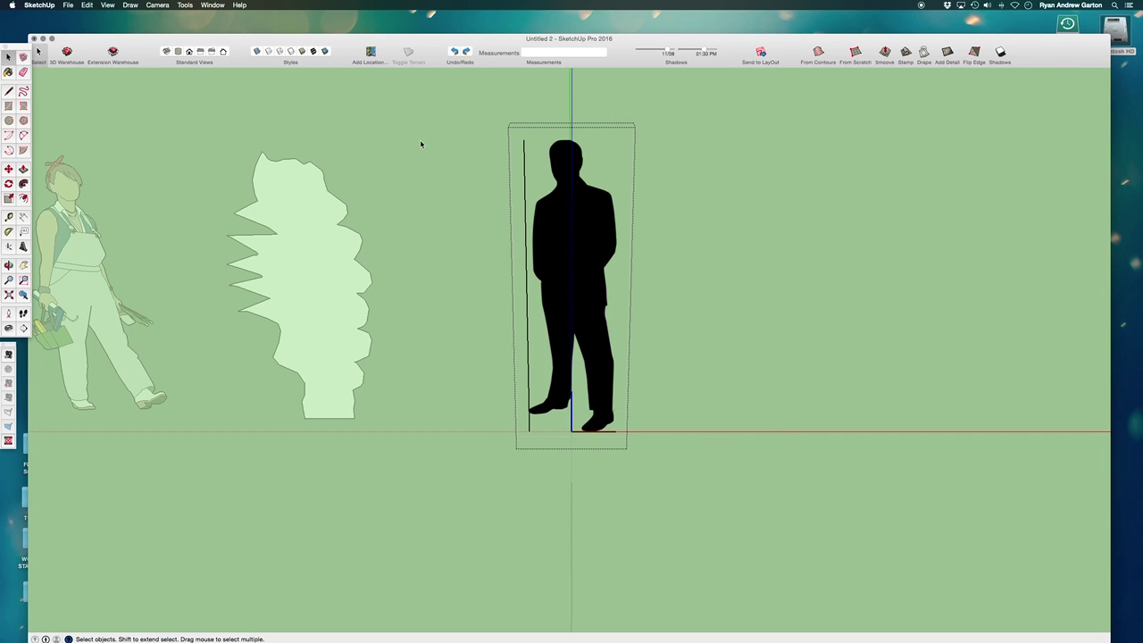
pyautogui.moveTo(427, 124); pyautogui.dragTo(542, 487)
pyautogui.press('Delete')
pyautogui.scroll(-3, 487, 453)
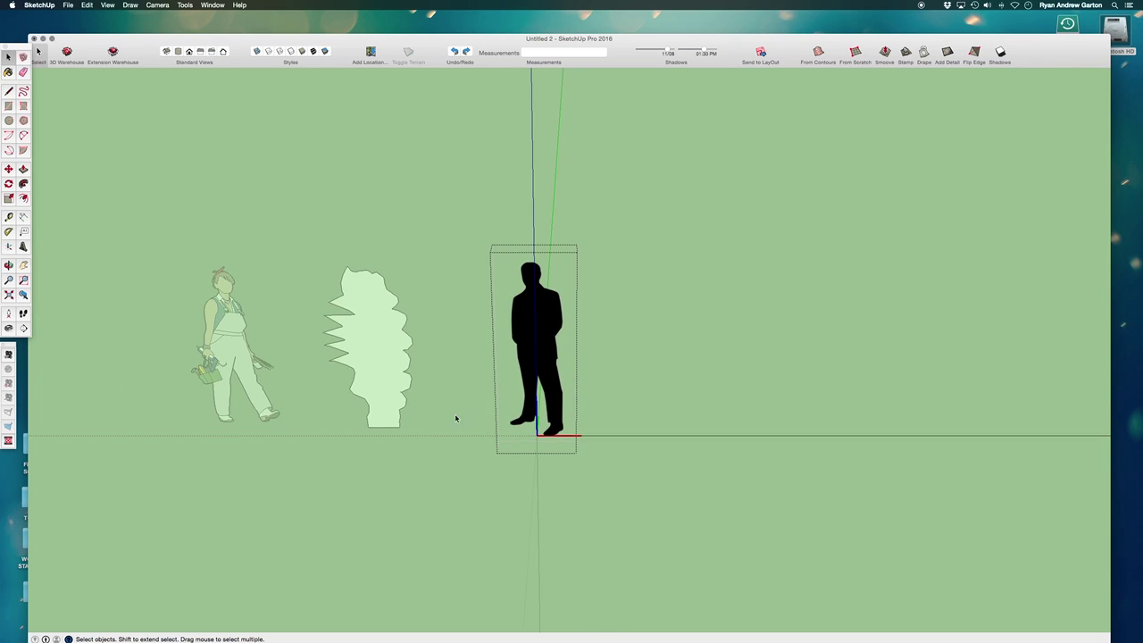
pyautogui.moveTo(454, 416); pyautogui.dragTo(415, 326, button='middle')
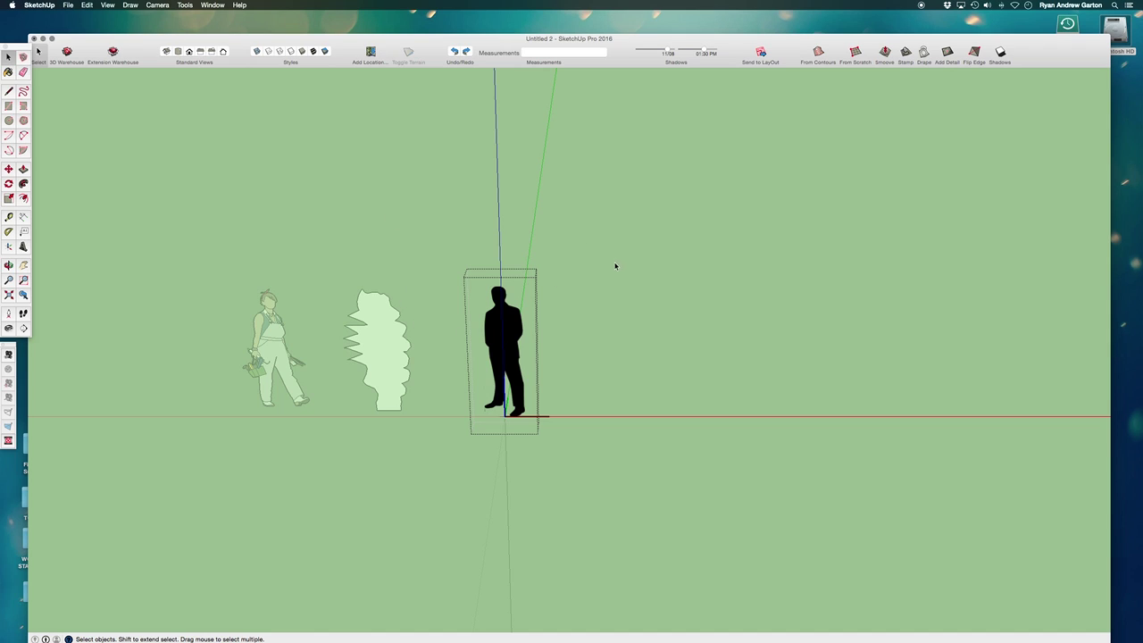
pyautogui.click(682, 251)
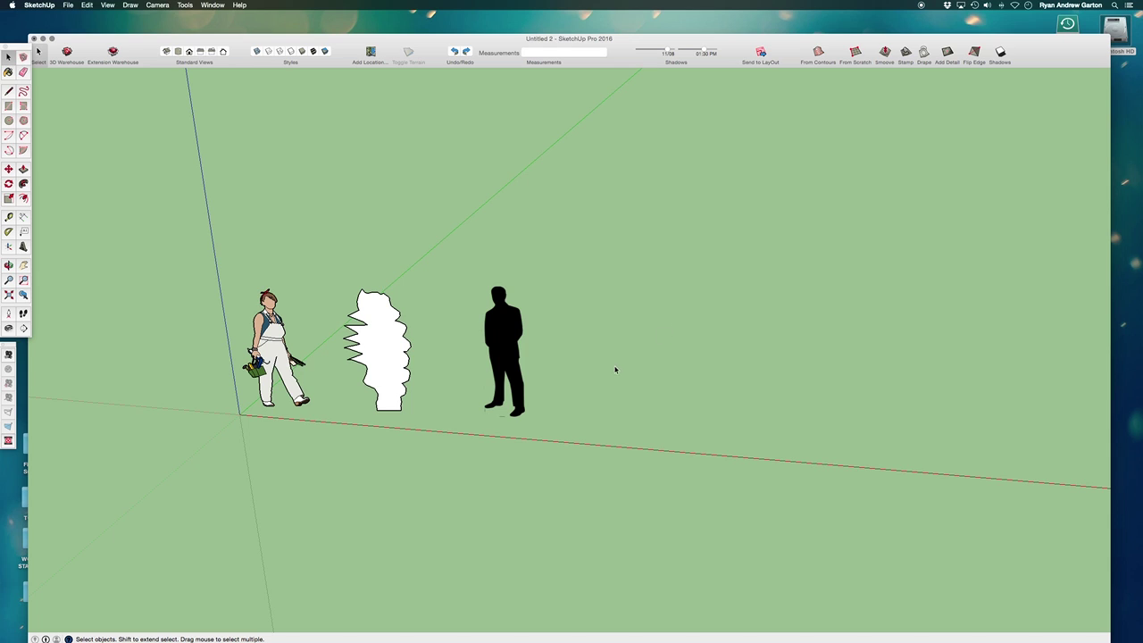
pyautogui.moveTo(615, 369); pyautogui.dragTo(588, 360, button='middle')
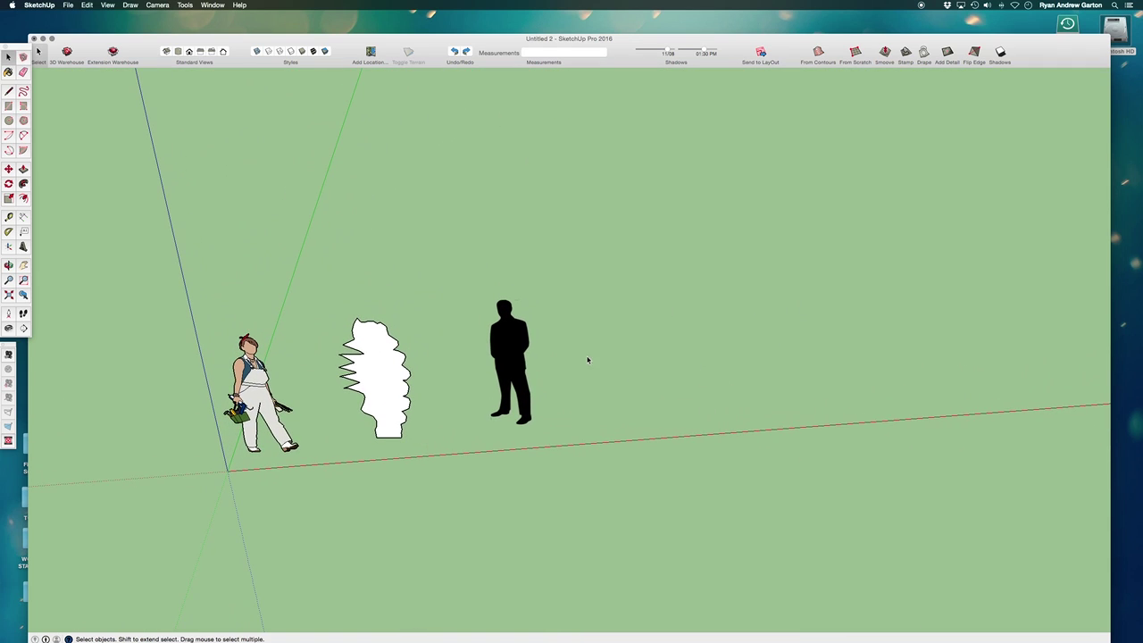
pyautogui.click(9, 105)
pyautogui.scroll(3, 684, 390)
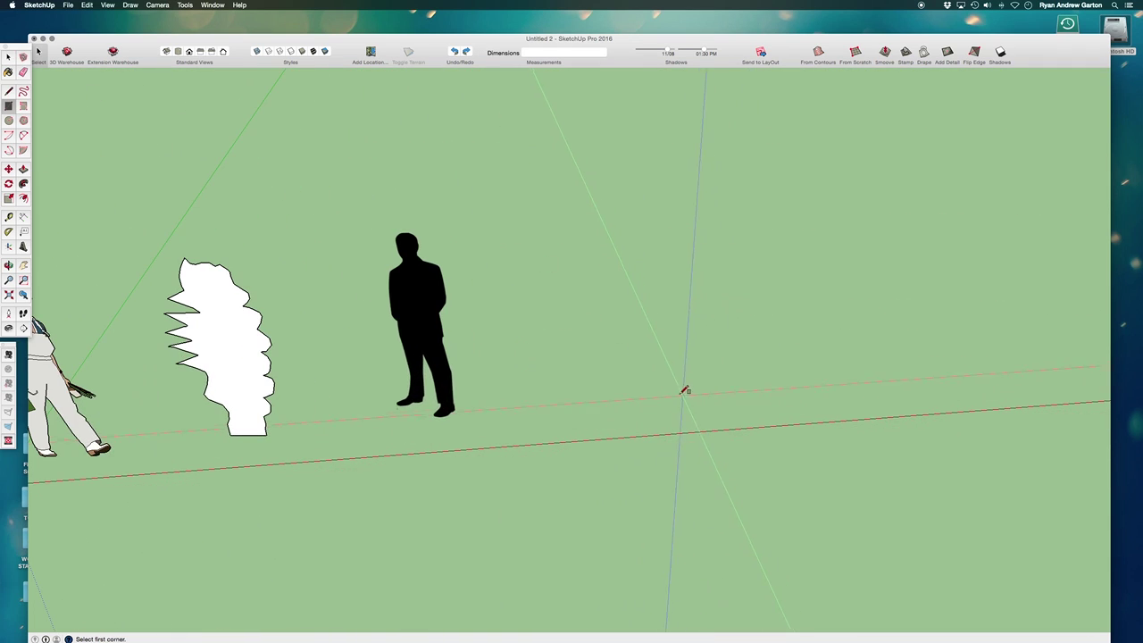
pyautogui.click(549, 343)
pyautogui.click(687, 394)
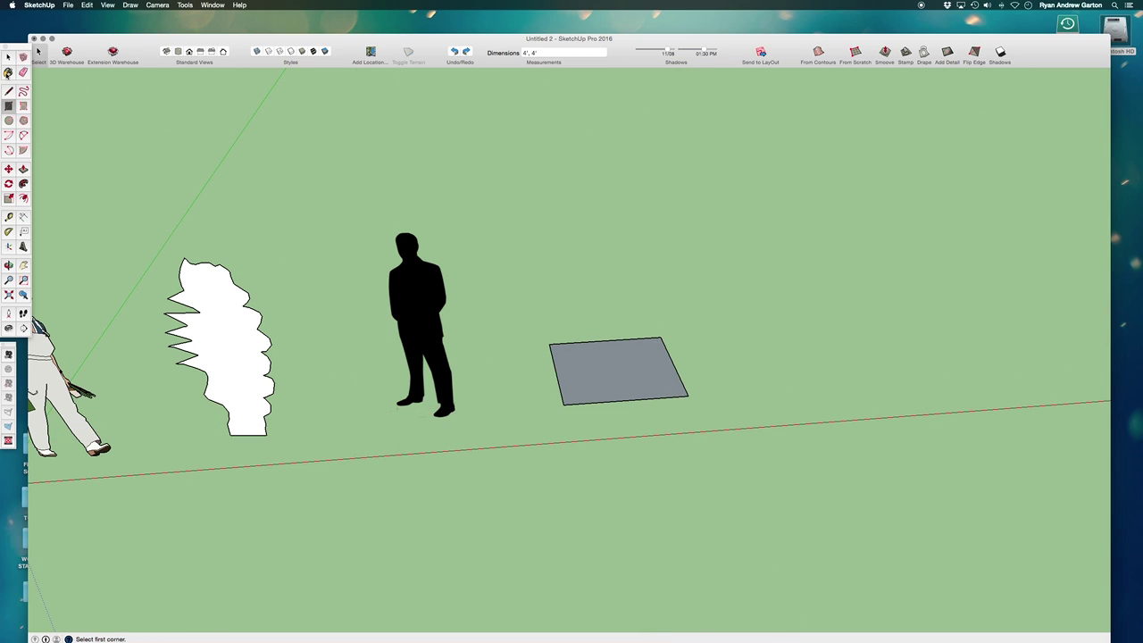
pyautogui.click(8, 58)
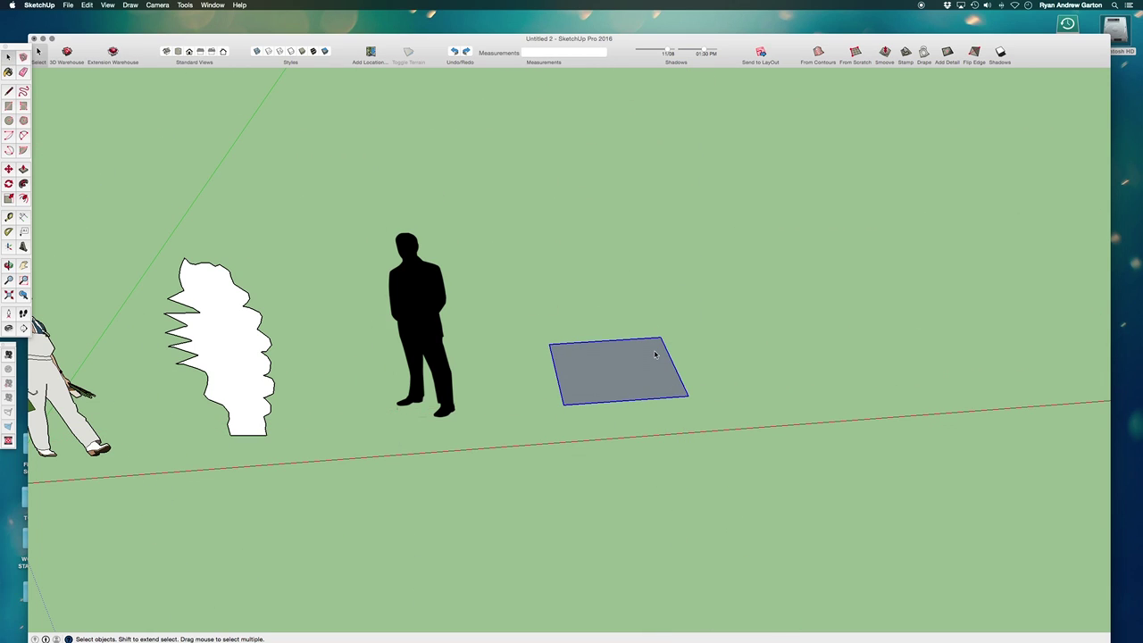
pyautogui.press('Delete')
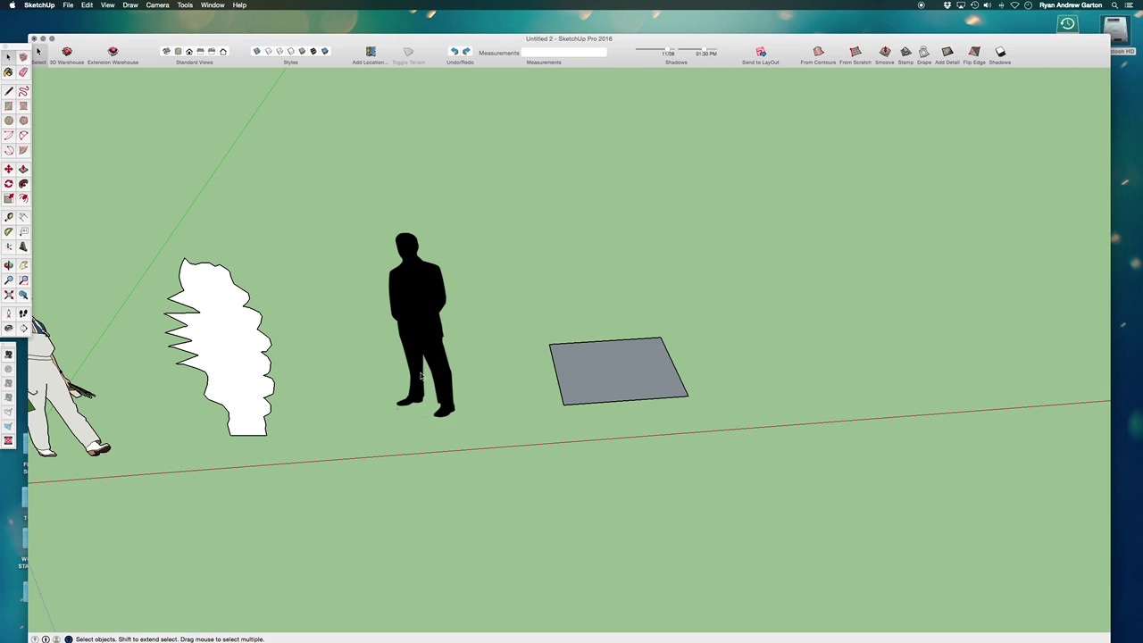
pyautogui.click(568, 385)
# Delete the grey rectangle, then undo to restore it.
pyautogui.press('Delete')
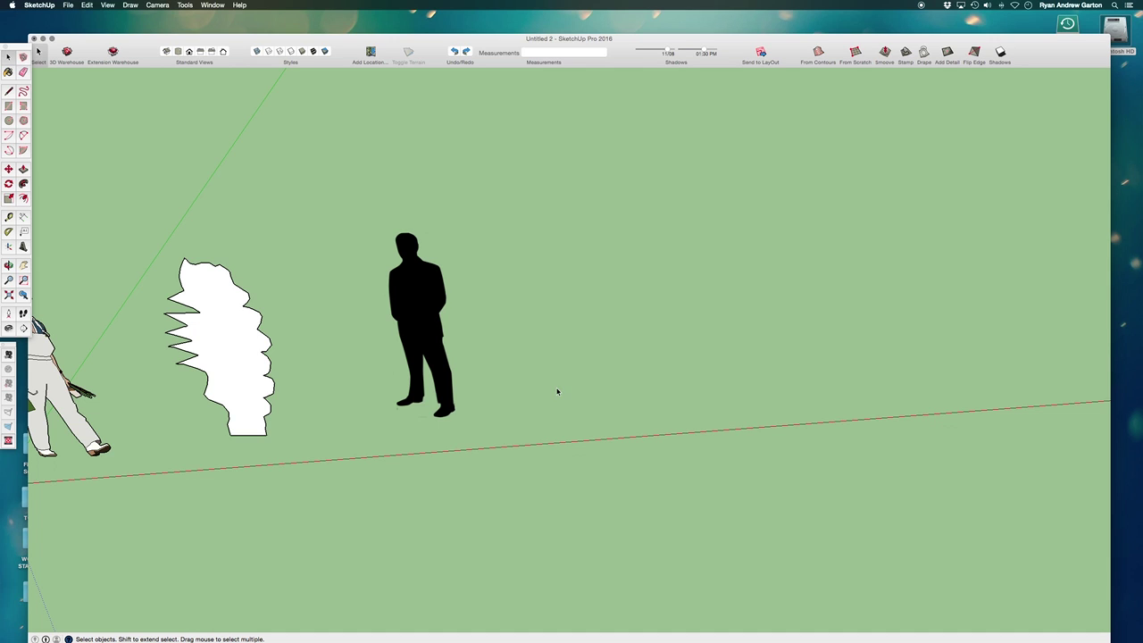
pyautogui.press('super+z')
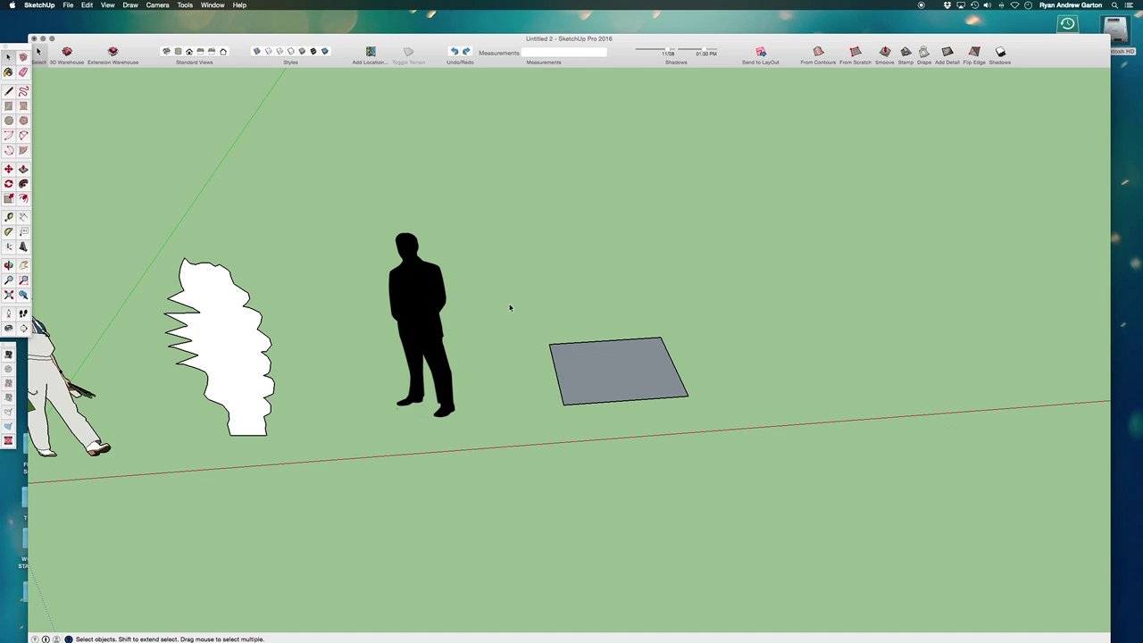
pyautogui.moveTo(509, 465); pyautogui.dragTo(417, 341, button='middle')
pyautogui.scroll(3, 417, 341)
# Select the man silhouette, open its component for editing, and select the face inside.
pyautogui.click(417, 318)
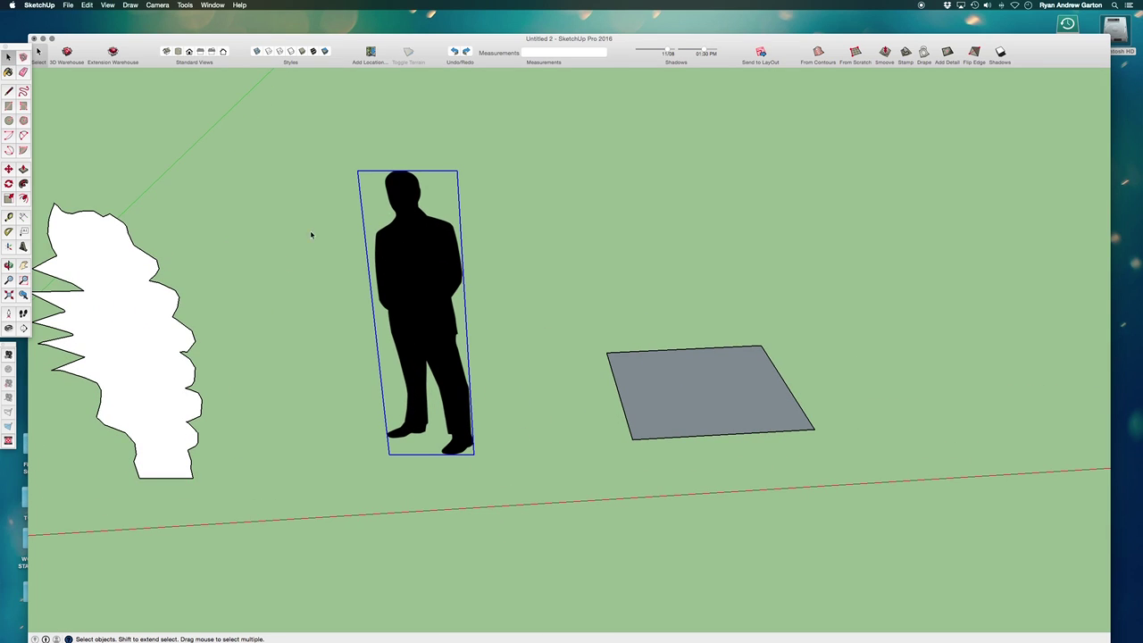
pyautogui.scroll(-2, 493, 349)
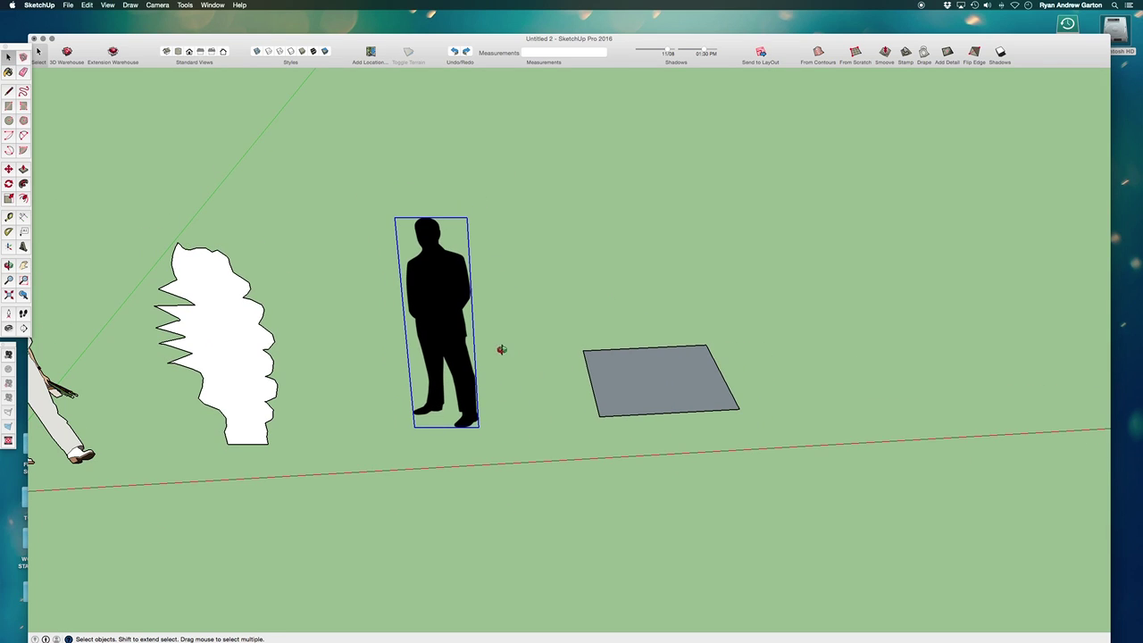
pyautogui.moveTo(500, 349); pyautogui.dragTo(586, 318, button='middle')
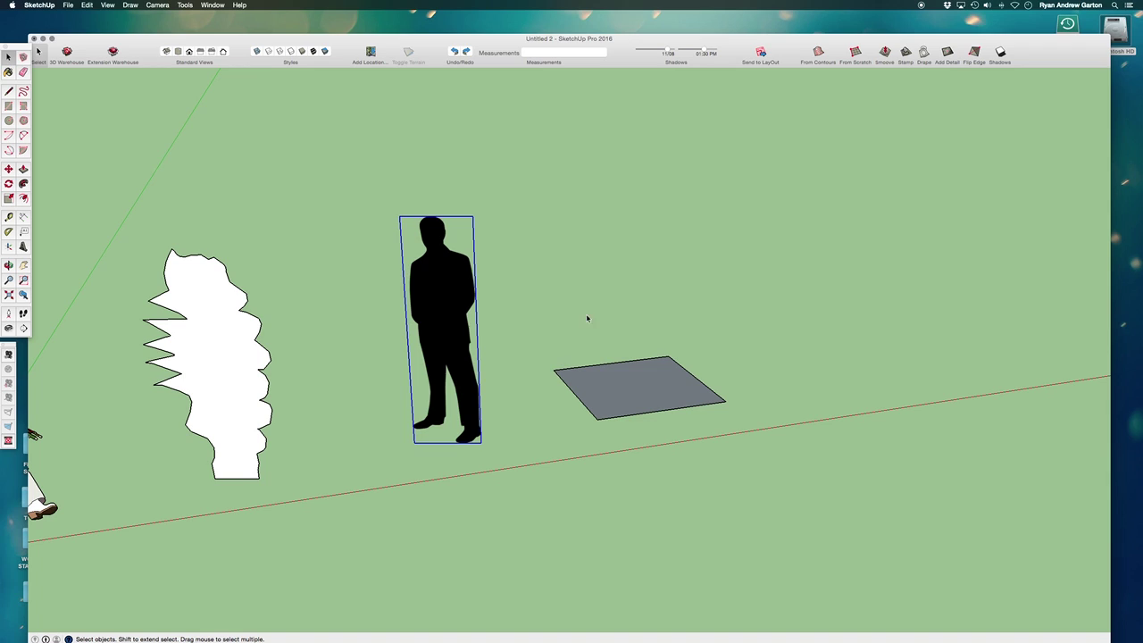
pyautogui.doubleClick(466, 317)
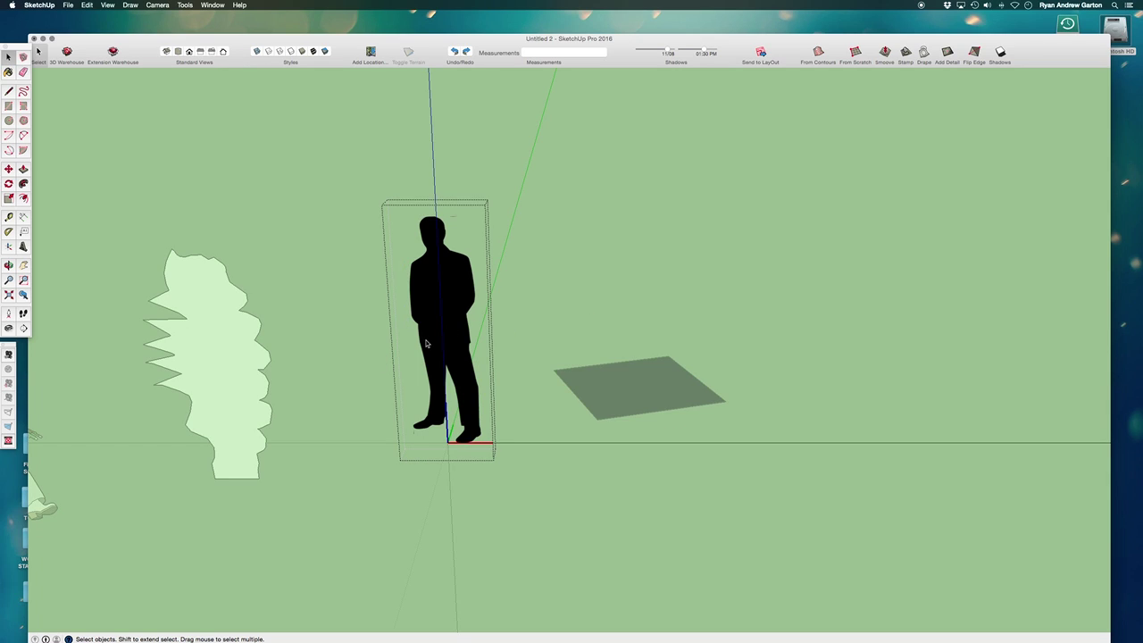
pyautogui.click(438, 335)
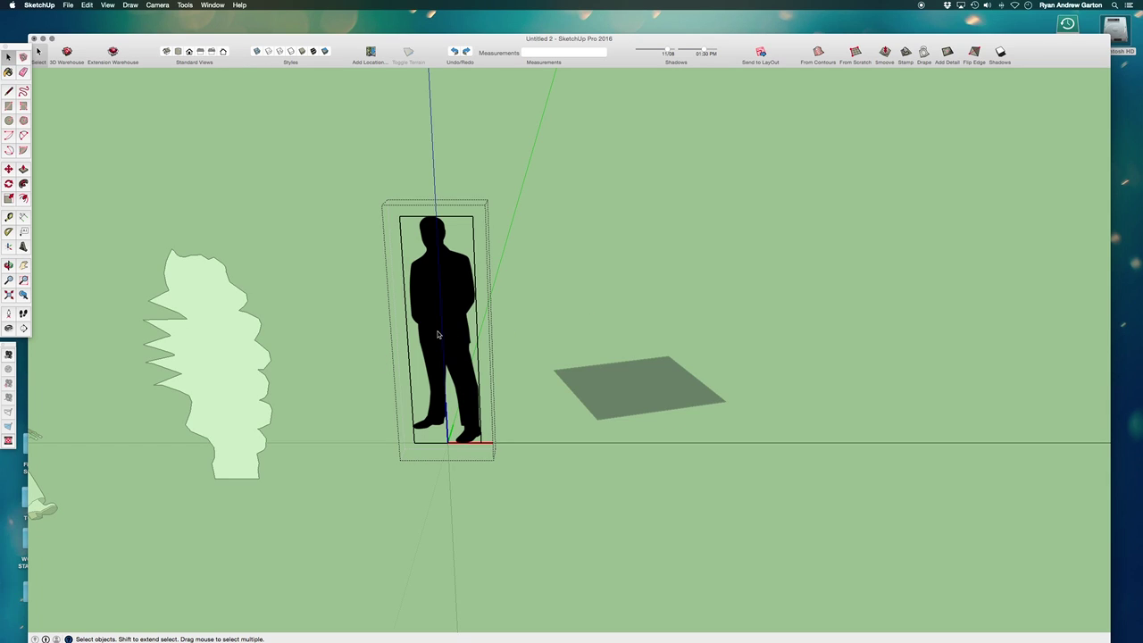
pyautogui.scroll(3, 438, 335)
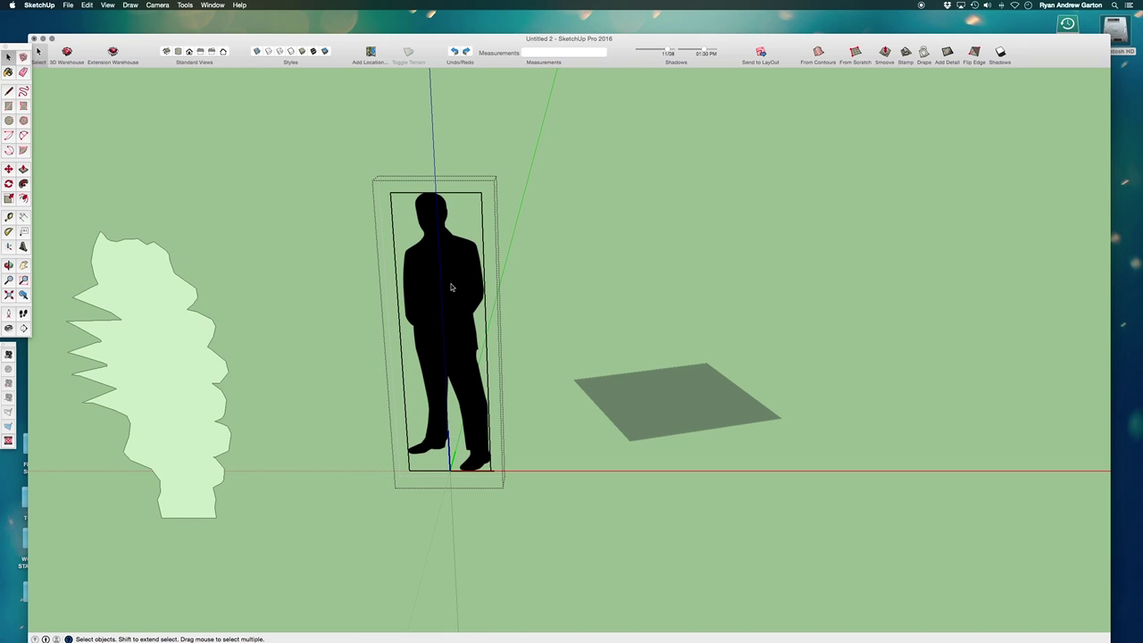
# Exit the silhouette component, select the grey rectangle to remove, and orbit to eye level.
pyautogui.click(611, 244)
pyautogui.moveTo(612, 244); pyautogui.dragTo(610, 324, button='middle')
pyautogui.press('space')
pyautogui.click(732, 403)
pyautogui.moveTo(733, 404); pyautogui.dragTo(731, 443, button='middle')
pyautogui.moveTo(723, 492); pyautogui.dragTo(465, 402, button='middle')
pyautogui.press('space')
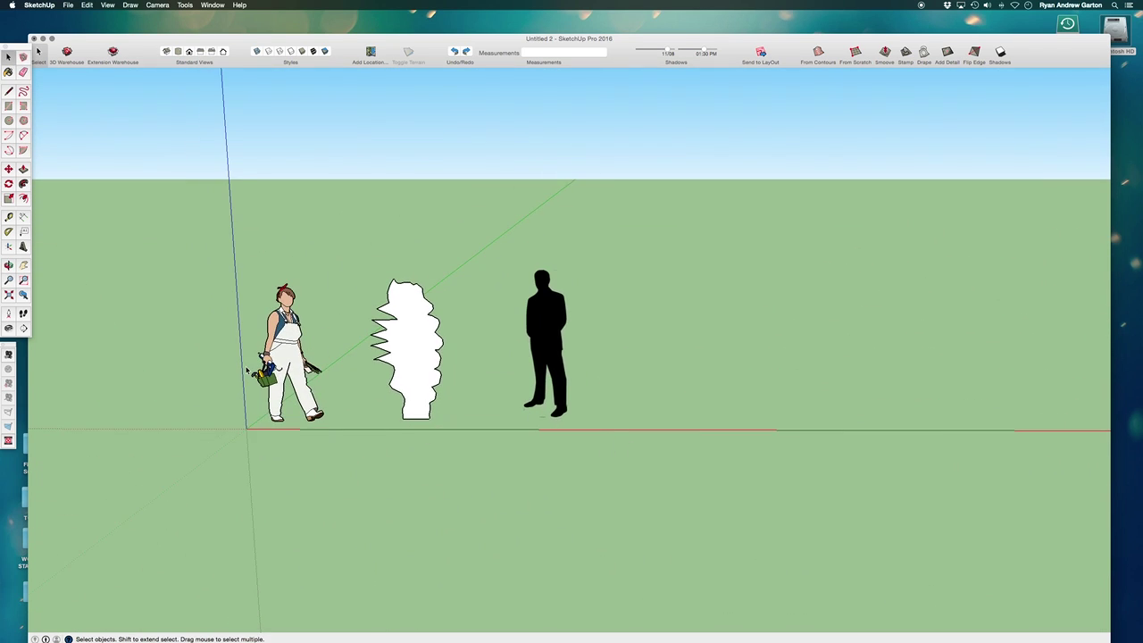
pyautogui.scroll(3, 448, 408)
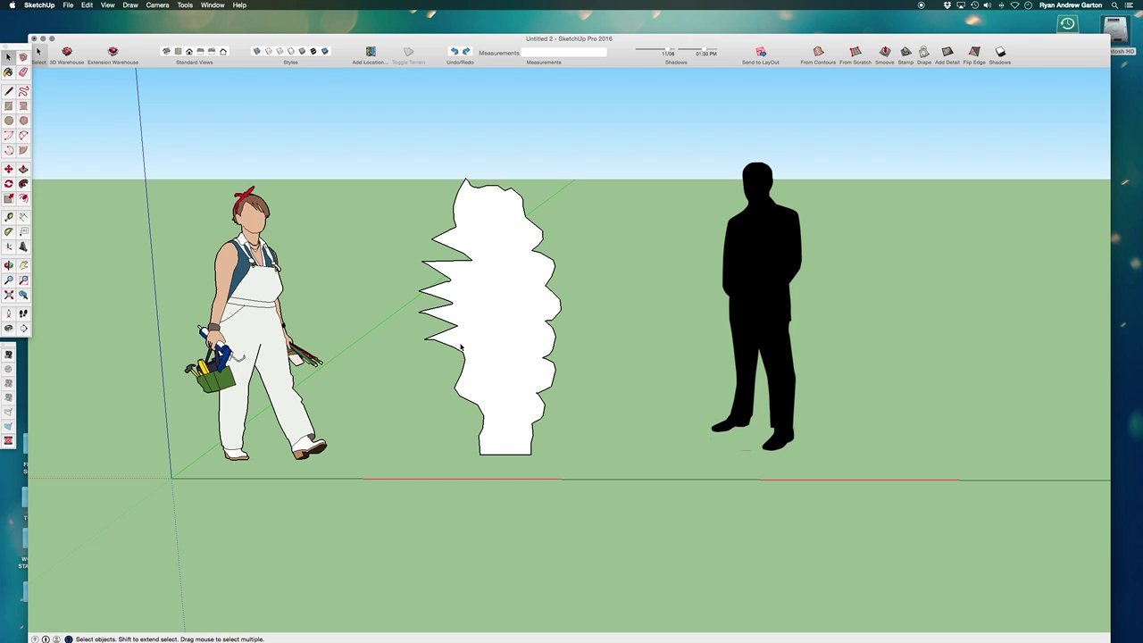
pyautogui.scroll(-2, 461, 348)
pyautogui.moveTo(521, 372); pyautogui.dragTo(581, 265, button='middle')
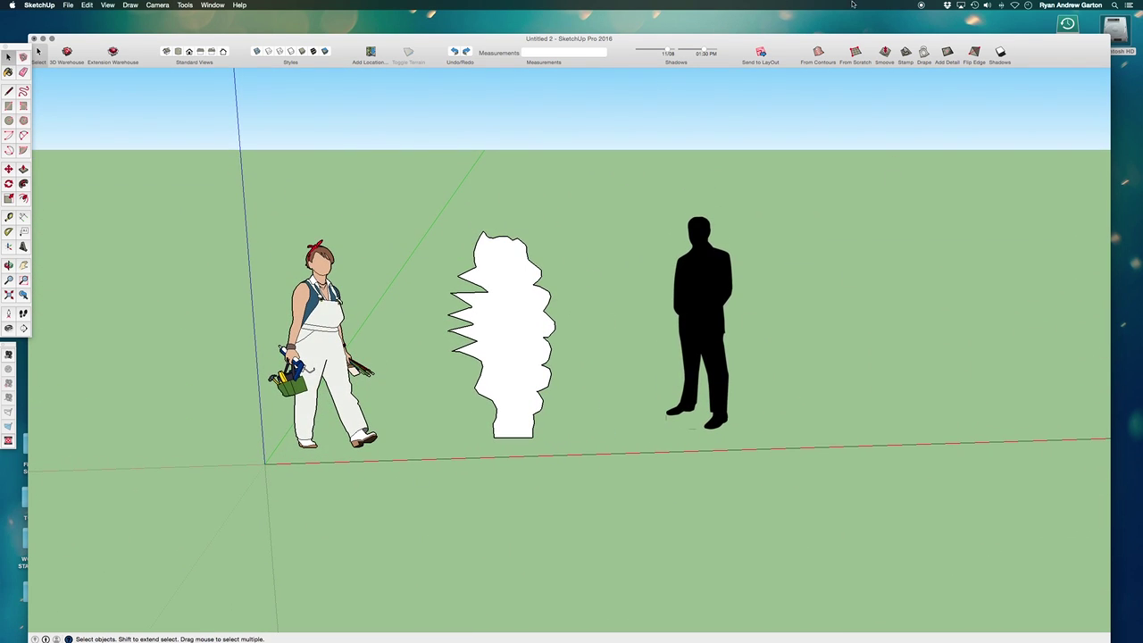